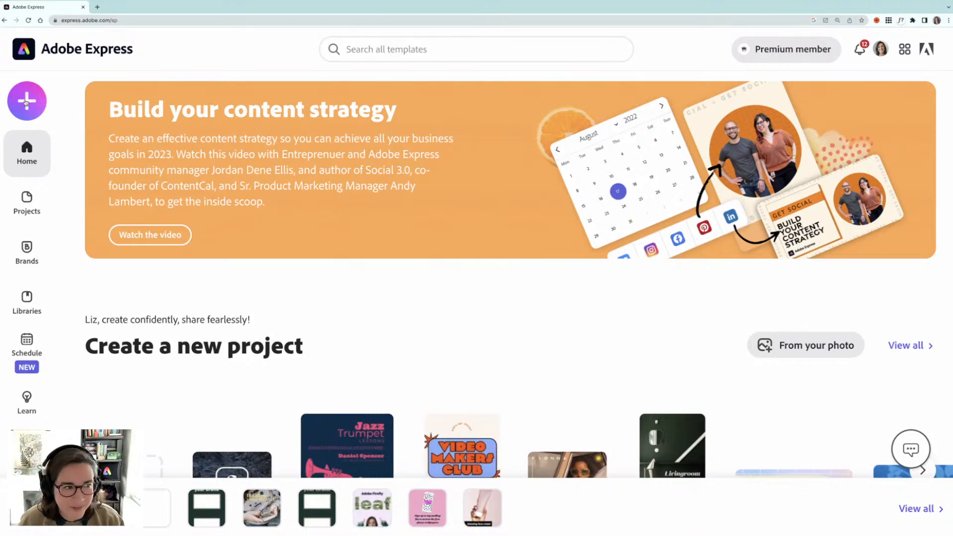
Create a new custom-size graphic measuring 60 mm wide by 60 mm high
{"action": "left_click", "coordinate": [25, 102]}
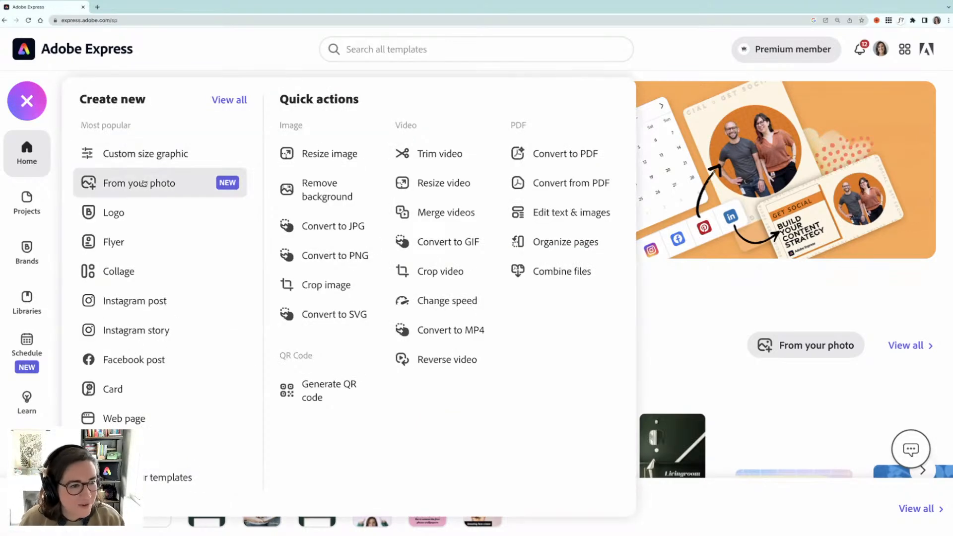
{"action": "left_click", "coordinate": [158, 156]}
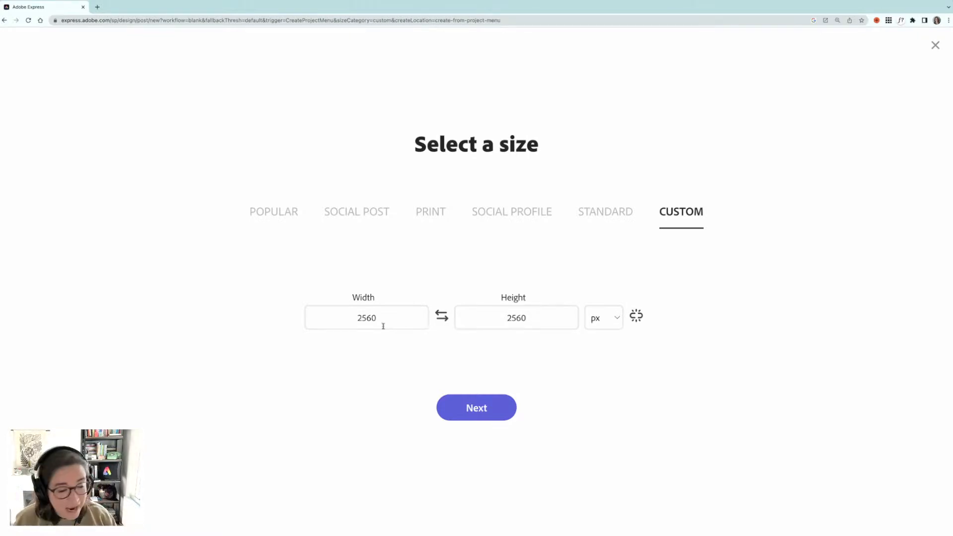
{"action": "left_click", "coordinate": [615, 321]}
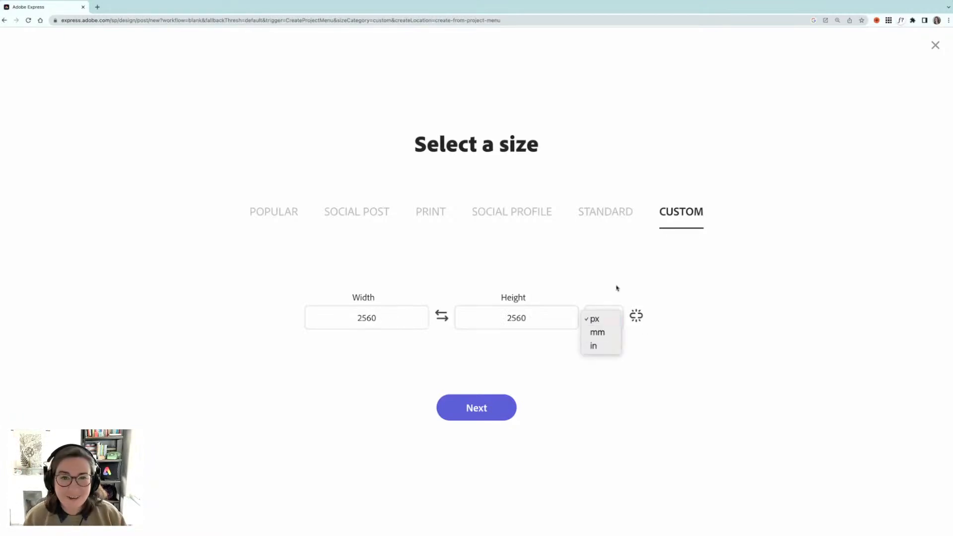
{"action": "left_click", "coordinate": [604, 336]}
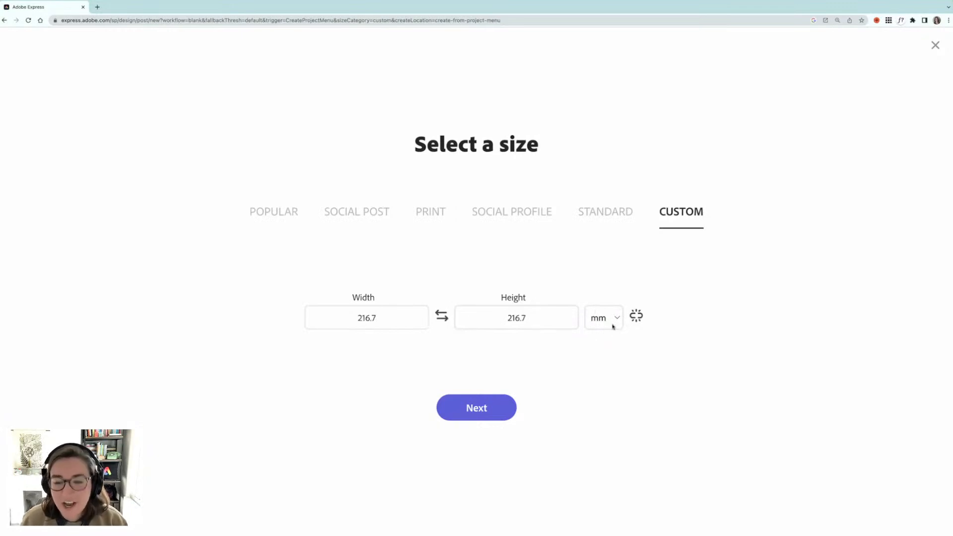
{"action": "left_click_drag", "start_coordinate": [377, 316], "coordinate": [343, 318]}
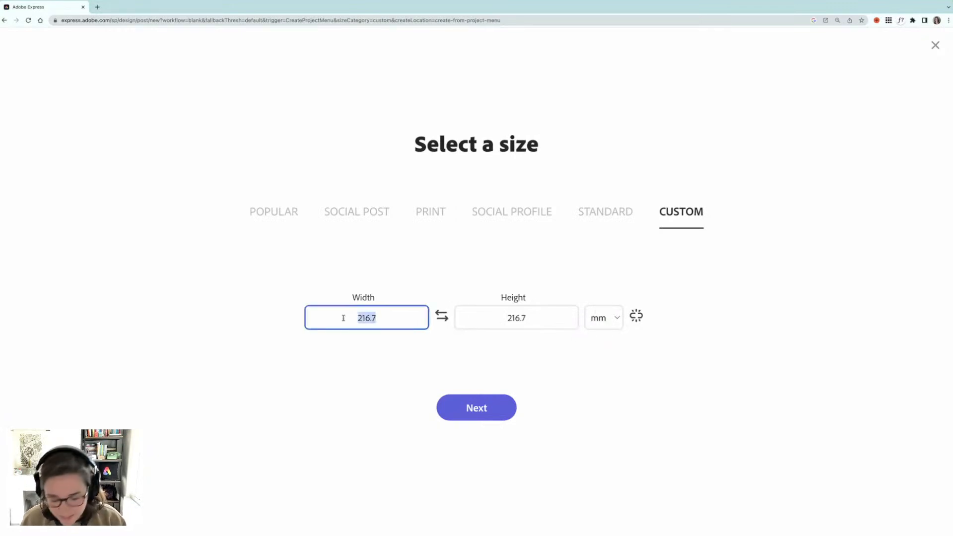
{"action": "type", "text": "60"}
{"action": "left_click", "coordinate": [512, 317]}
{"action": "left_click_drag", "start_coordinate": [527, 317], "coordinate": [509, 318]}
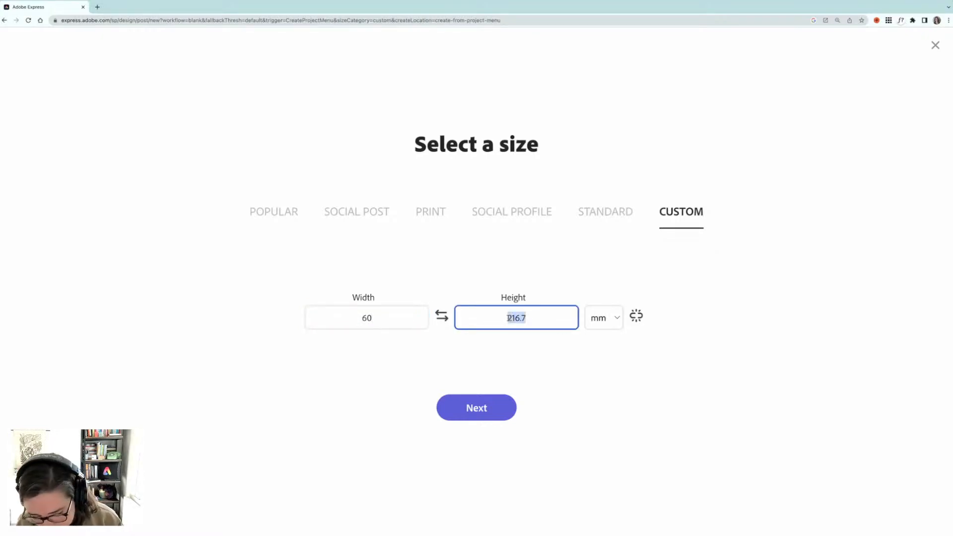
{"action": "type", "text": "60"}
{"action": "left_click", "coordinate": [485, 411]}
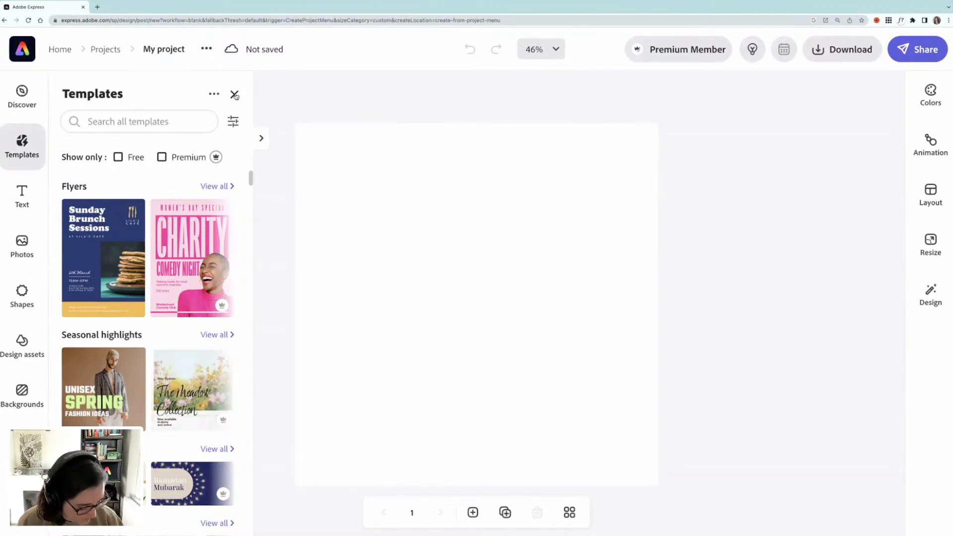
Add the solid rounded square from the basic rectangle shapes to the blank page
{"action": "left_click", "coordinate": [234, 95]}
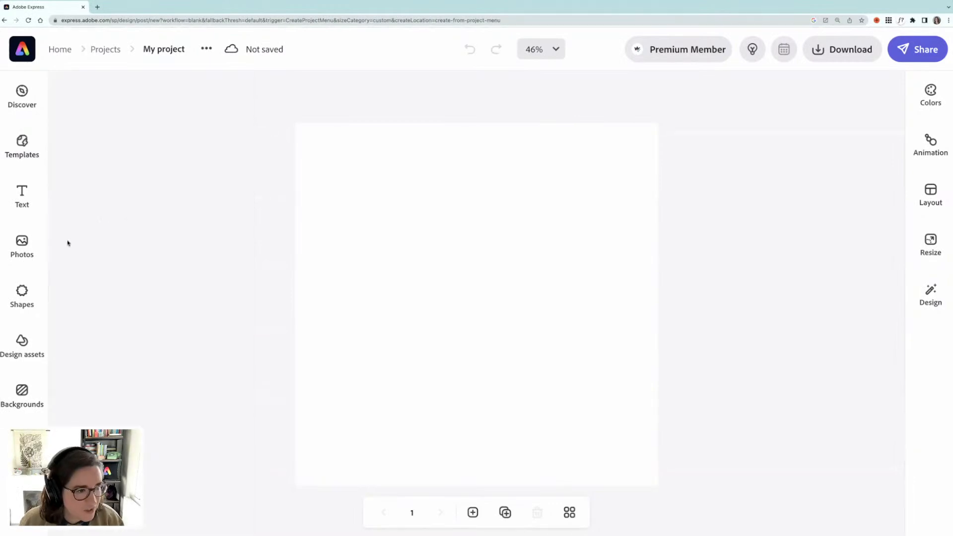
{"action": "left_click", "coordinate": [24, 305]}
{"action": "left_click", "coordinate": [222, 172]}
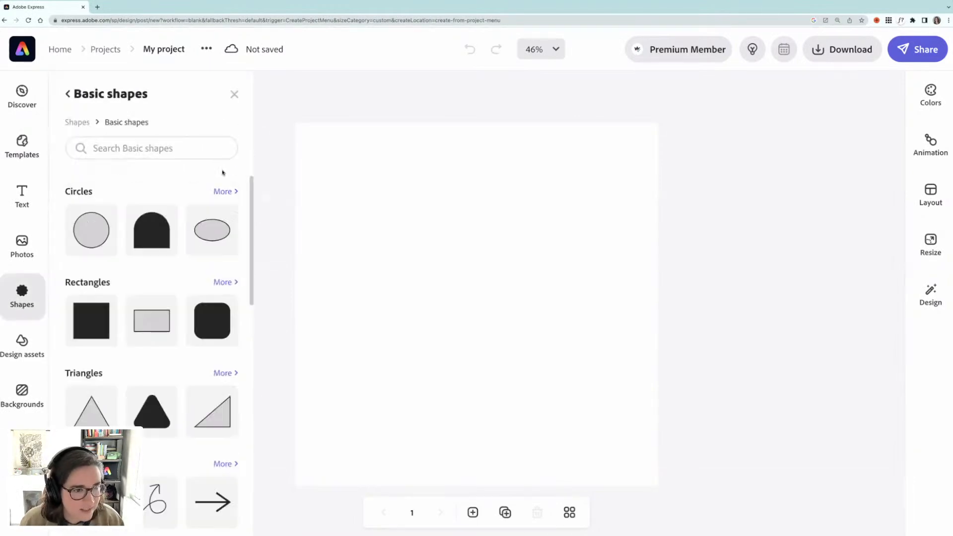
{"action": "scroll", "coordinate": [148, 293], "scroll_direction": "down", "scroll_amount": 1}
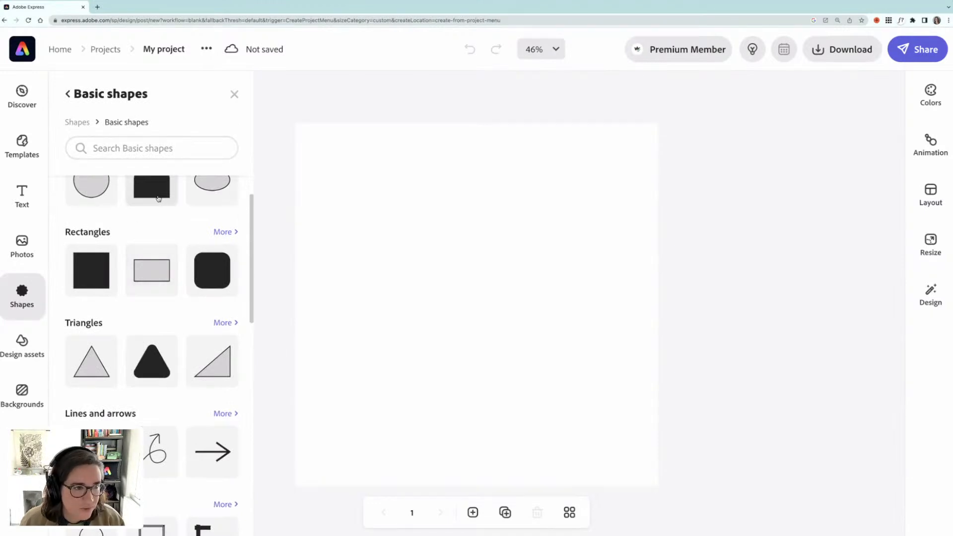
{"action": "left_click", "coordinate": [210, 274]}
{"action": "left_click", "coordinate": [497, 304]}
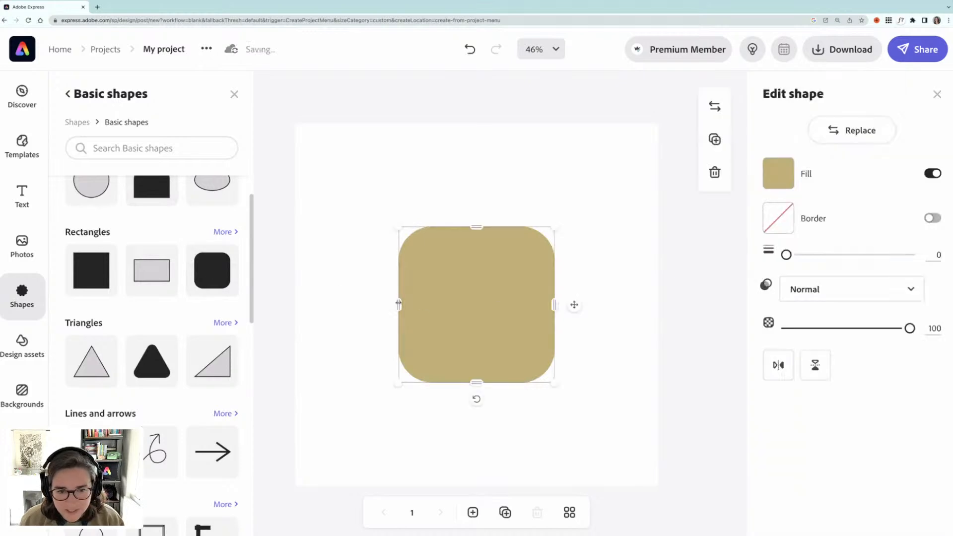
Reshape the rounded square into a tall, narrow pill and place it along the right side of the page
{"action": "left_click_drag", "start_coordinate": [400, 304], "coordinate": [490, 304]}
{"action": "left_click_drag", "start_coordinate": [534, 382], "coordinate": [534, 468]}
{"action": "left_click_drag", "start_coordinate": [542, 372], "coordinate": [595, 300]}
{"action": "left_click_drag", "start_coordinate": [590, 392], "coordinate": [590, 428]}
{"action": "left_click_drag", "start_coordinate": [590, 326], "coordinate": [596, 329]}
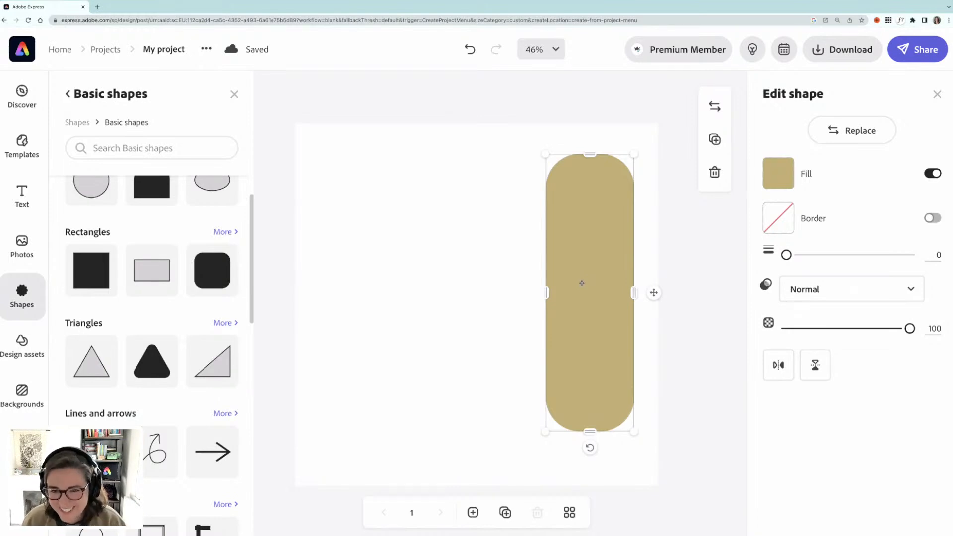
Duplicate the tall pill and place the copy to its left, slightly overlapping the original
{"action": "key", "text": "super+v"}
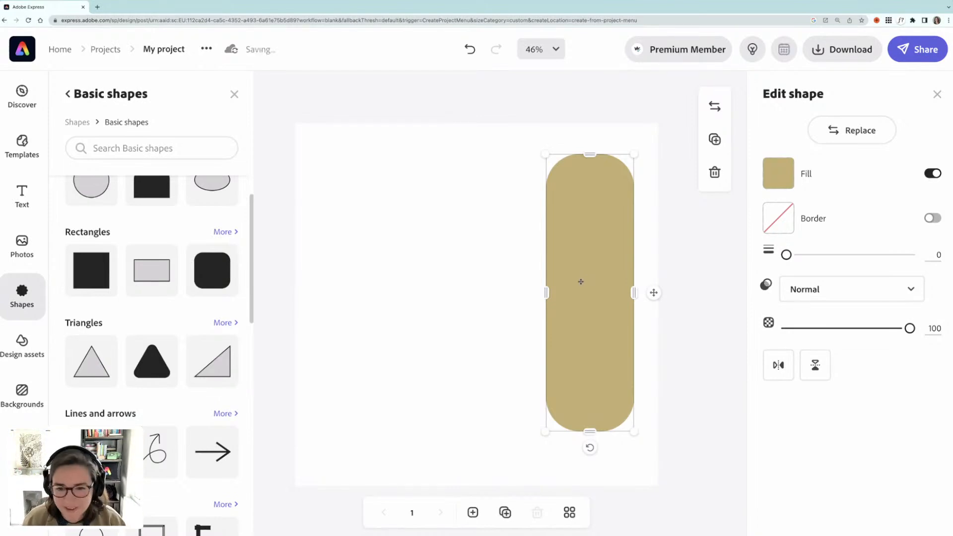
{"action": "left_click_drag", "start_coordinate": [580, 278], "coordinate": [519, 270]}
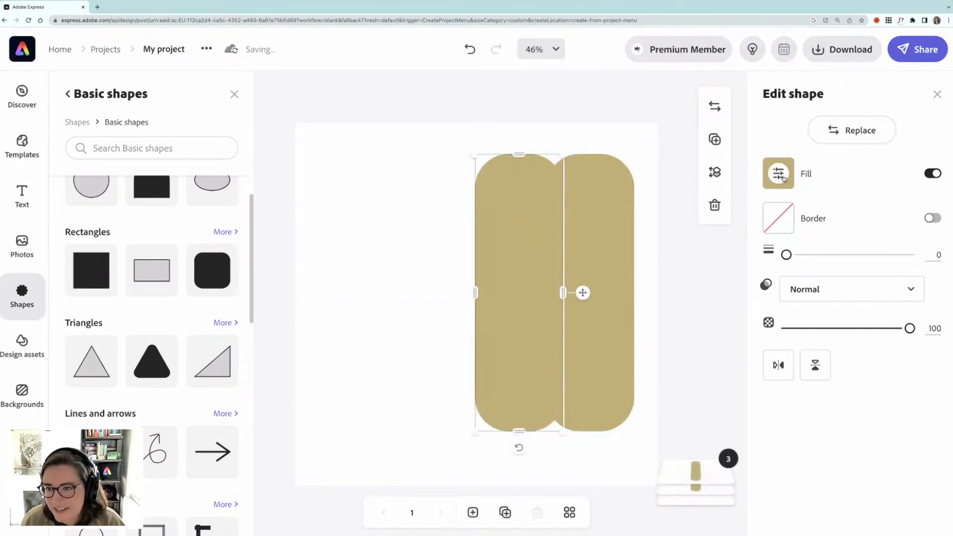
Switch the active brand for the project's colours from Express Design to the designer's personal Branding kit
{"action": "left_click", "coordinate": [788, 177]}
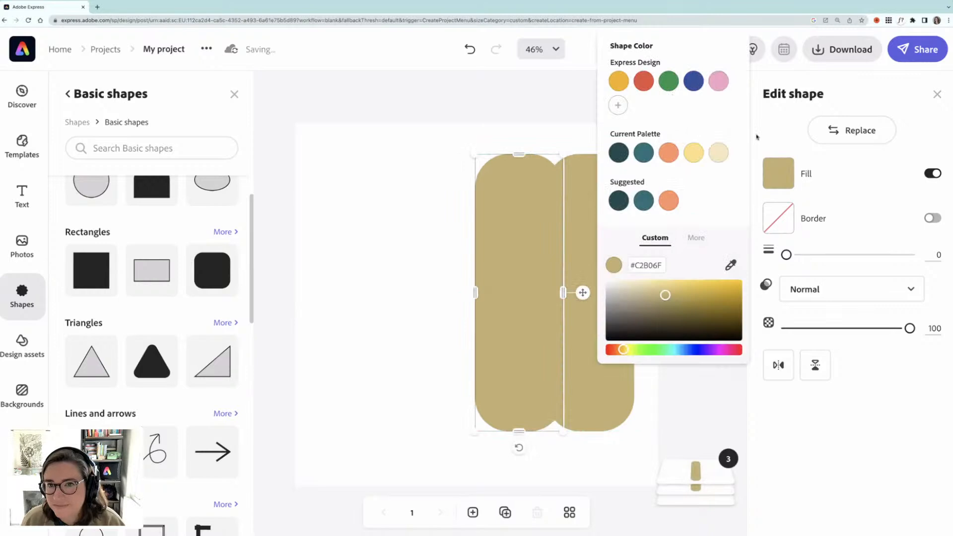
{"action": "left_click", "coordinate": [794, 141]}
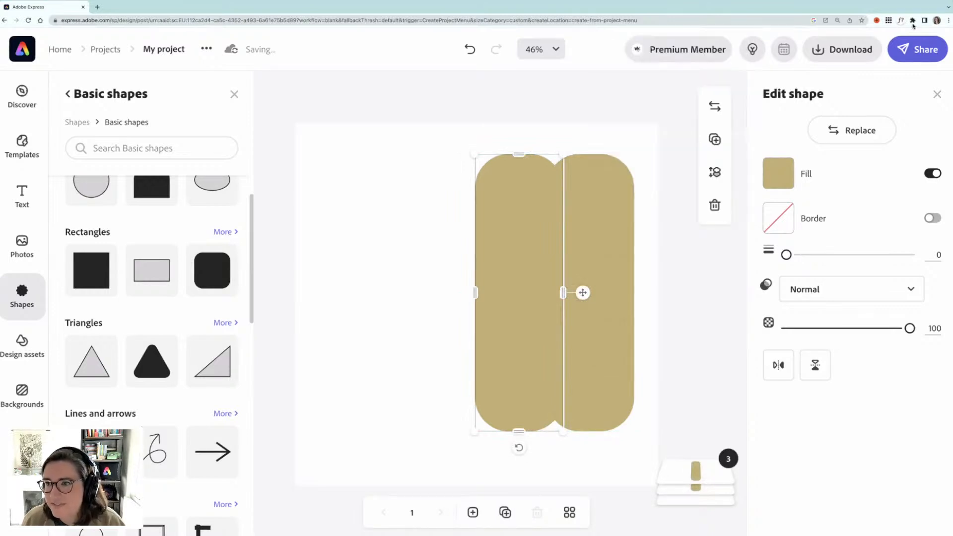
{"action": "left_click", "coordinate": [936, 94]}
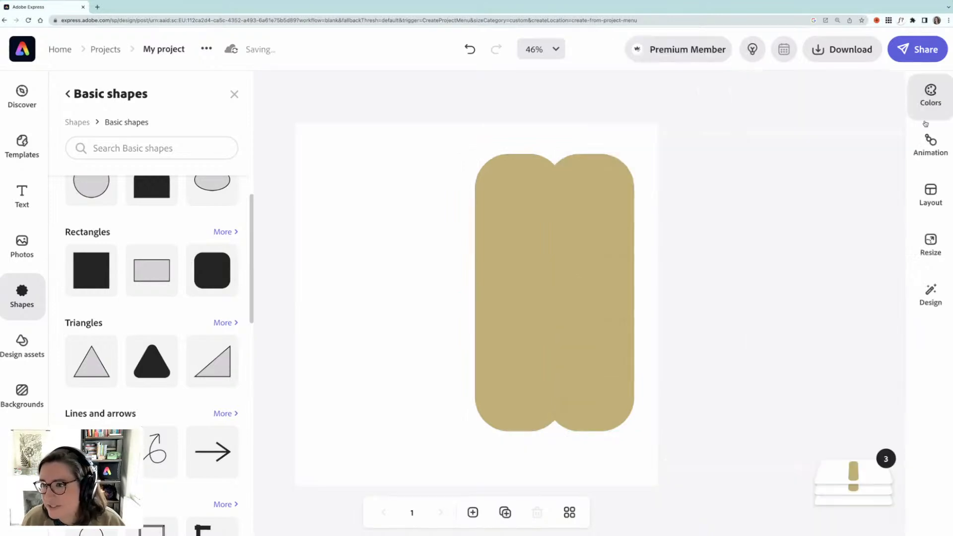
{"action": "left_click", "coordinate": [931, 94]}
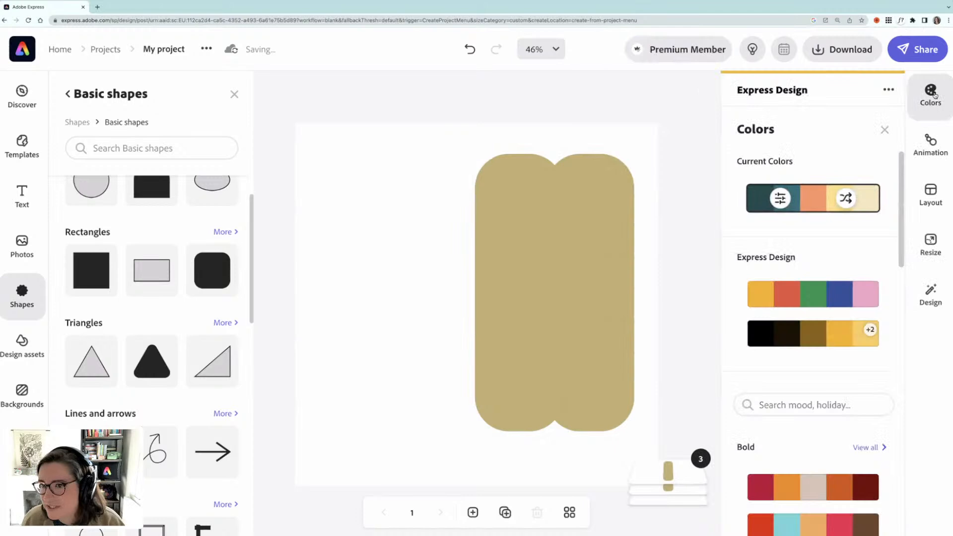
{"action": "left_click", "coordinate": [888, 89]}
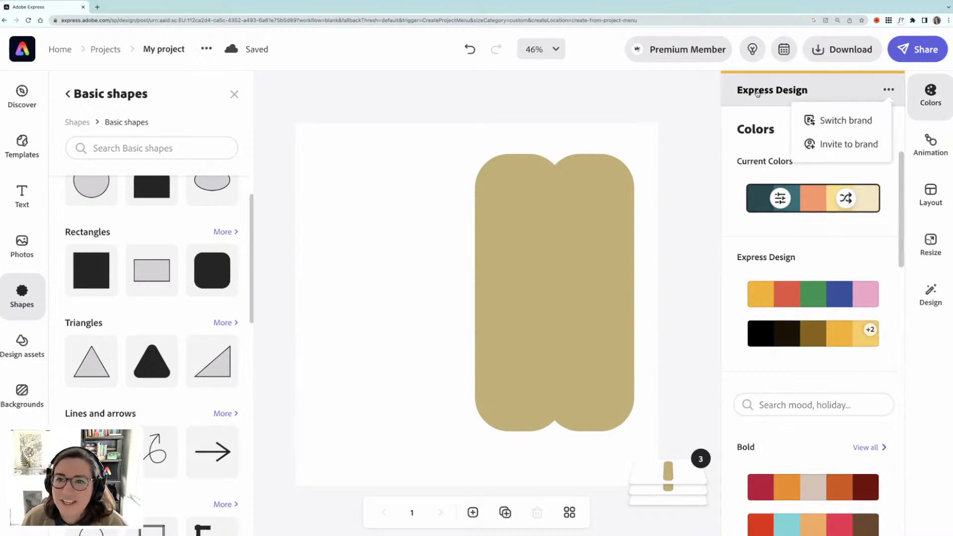
{"action": "left_click", "coordinate": [833, 122]}
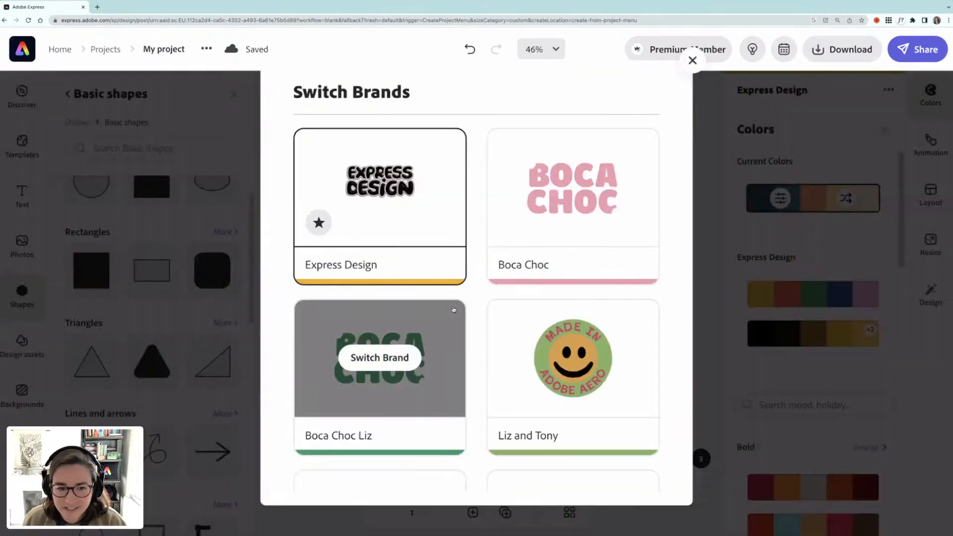
{"action": "scroll", "coordinate": [454, 310], "scroll_direction": "down", "scroll_amount": 5}
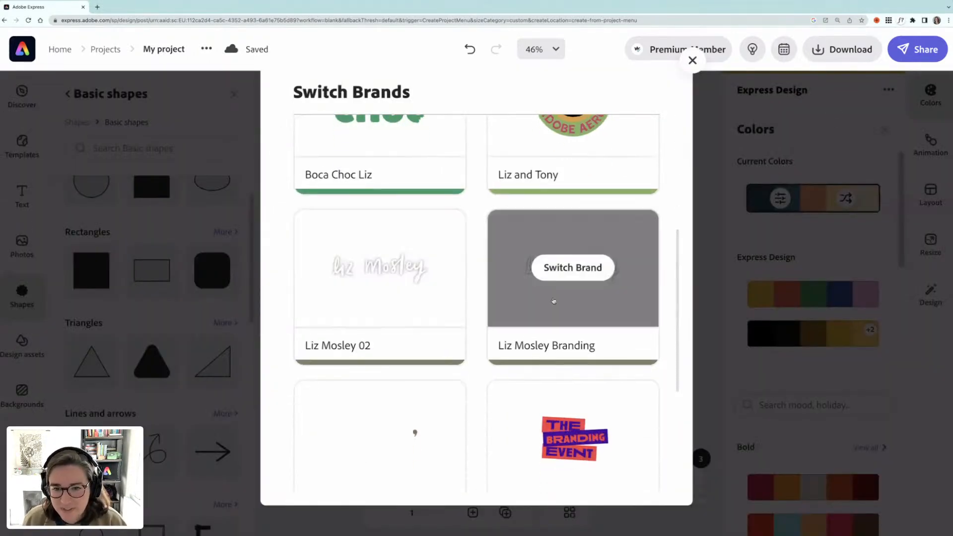
{"action": "left_click", "coordinate": [568, 259]}
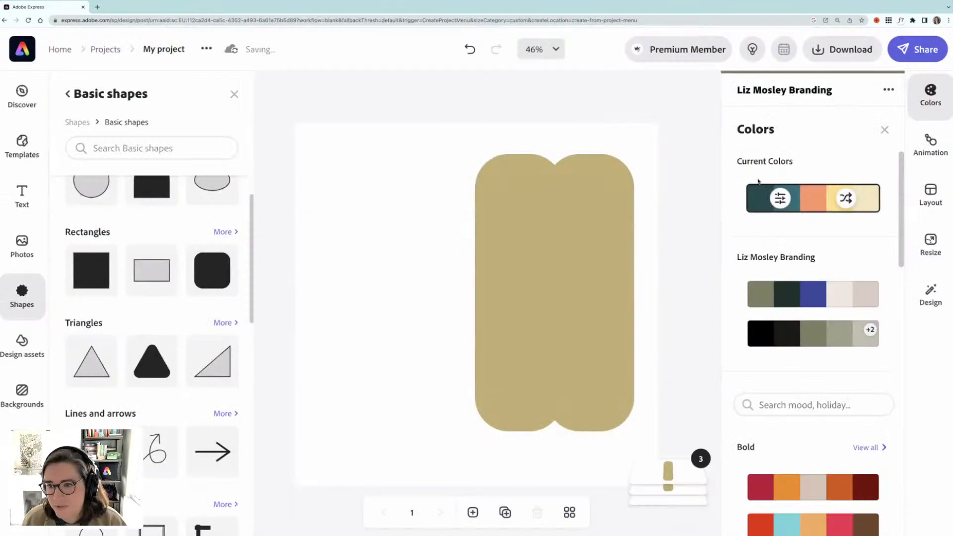
{"action": "left_click", "coordinate": [884, 130]}
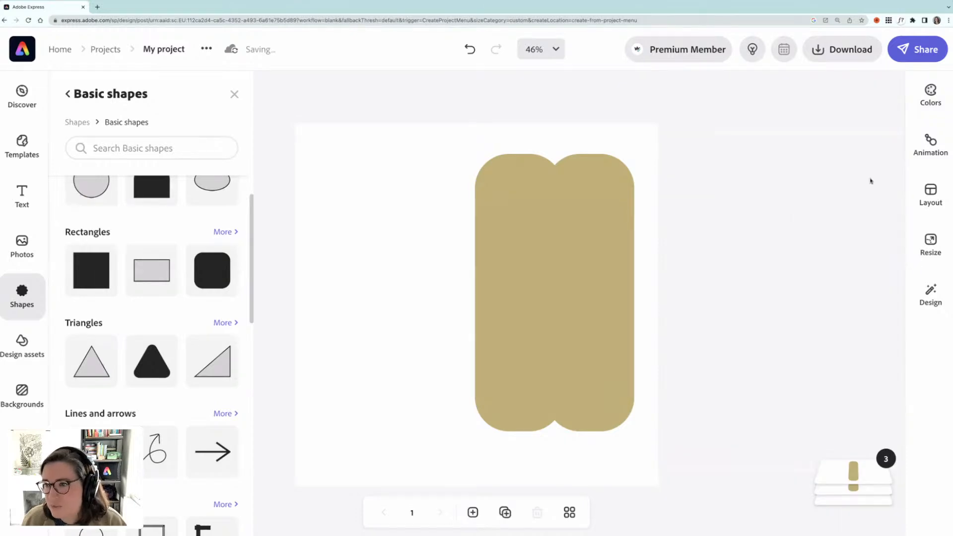
Fill the copied pill on the left with the brand's dark green and shift it slightly to the right
{"action": "left_click", "coordinate": [530, 267]}
{"action": "left_click", "coordinate": [778, 172]}
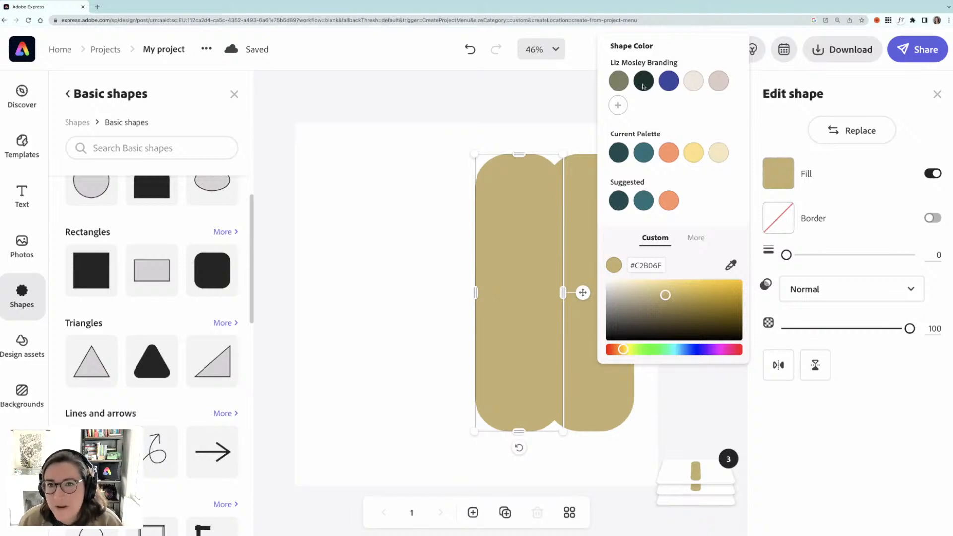
{"action": "left_click", "coordinate": [644, 82]}
{"action": "left_click_drag", "start_coordinate": [517, 245], "coordinate": [519, 219]}
Fill the original pill on the right with the brand's light cream, #EEE8DE
{"action": "left_click", "coordinate": [629, 206]}
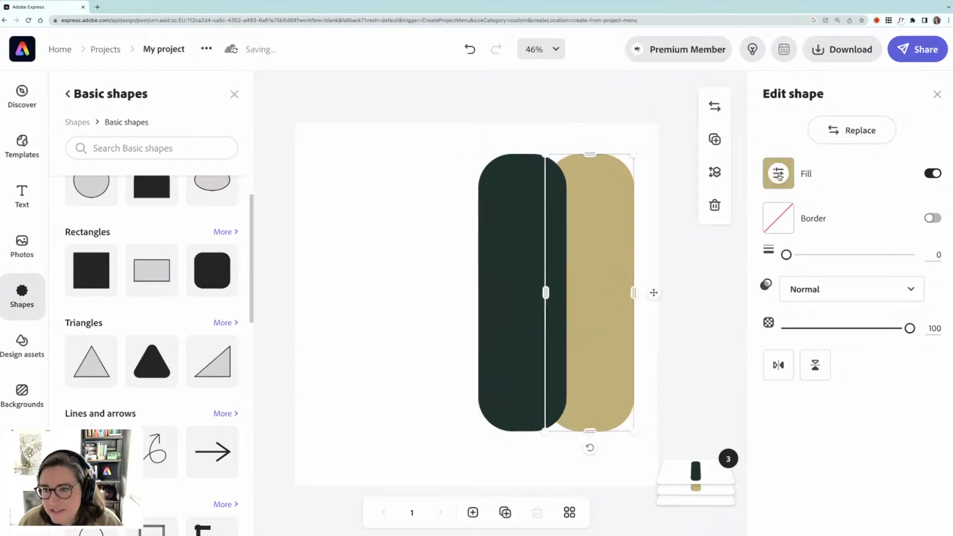
{"action": "left_click", "coordinate": [778, 174]}
{"action": "left_click", "coordinate": [694, 81]}
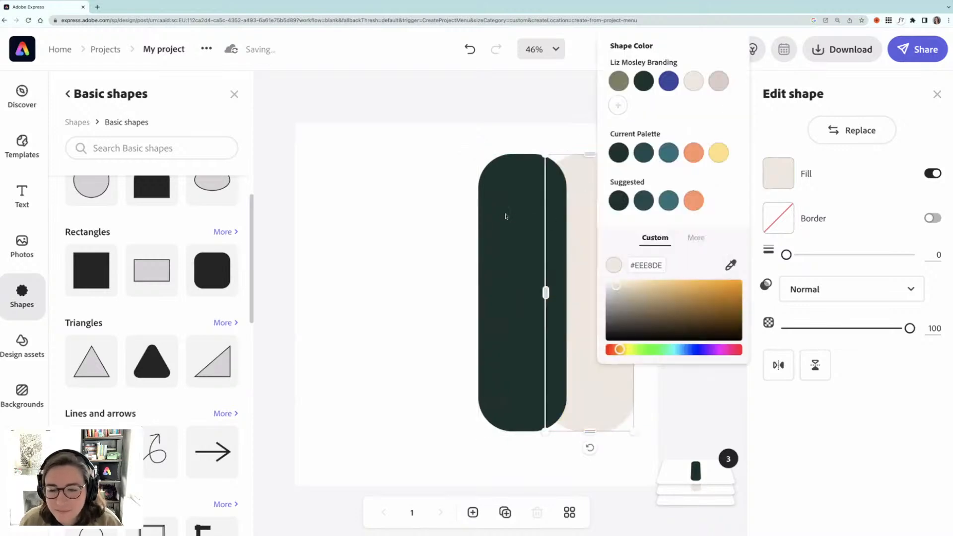
{"action": "left_click", "coordinate": [432, 215]}
Move the dark green pill over the cream one and enlarge it slightly so it covers the cream pill completely
{"action": "left_click", "coordinate": [523, 247]}
{"action": "left_click_drag", "start_coordinate": [523, 247], "coordinate": [567, 238]}
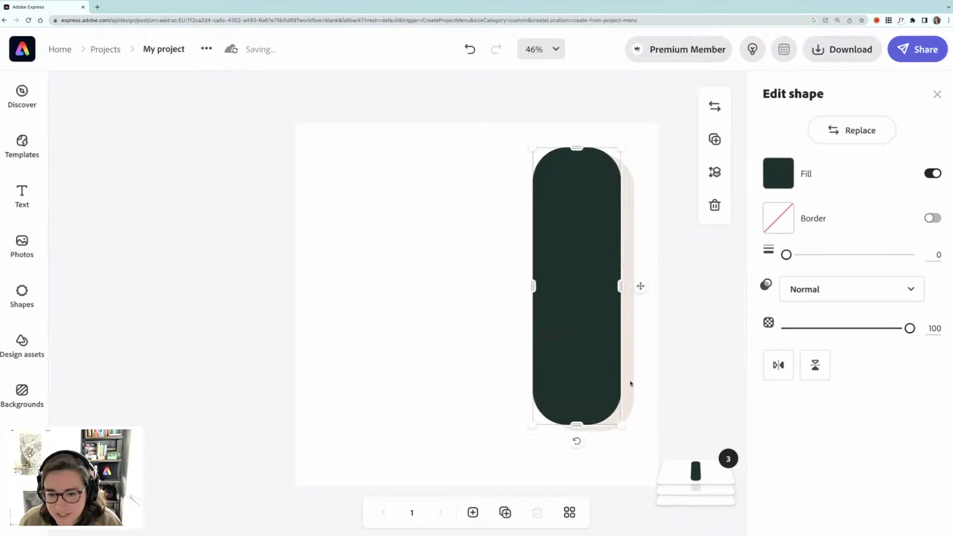
{"action": "left_click_drag", "start_coordinate": [621, 424], "coordinate": [626, 440]}
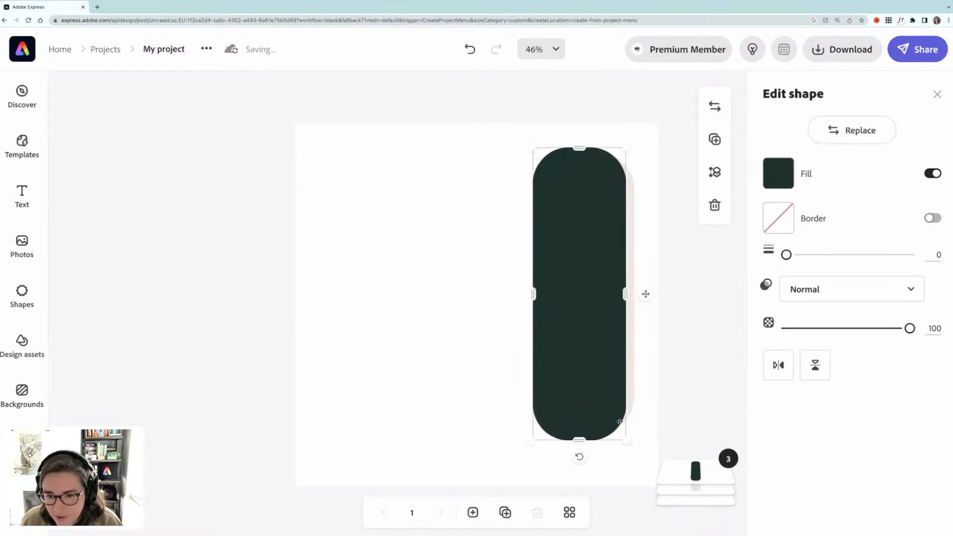
{"action": "left_click_drag", "start_coordinate": [606, 353], "coordinate": [606, 361]}
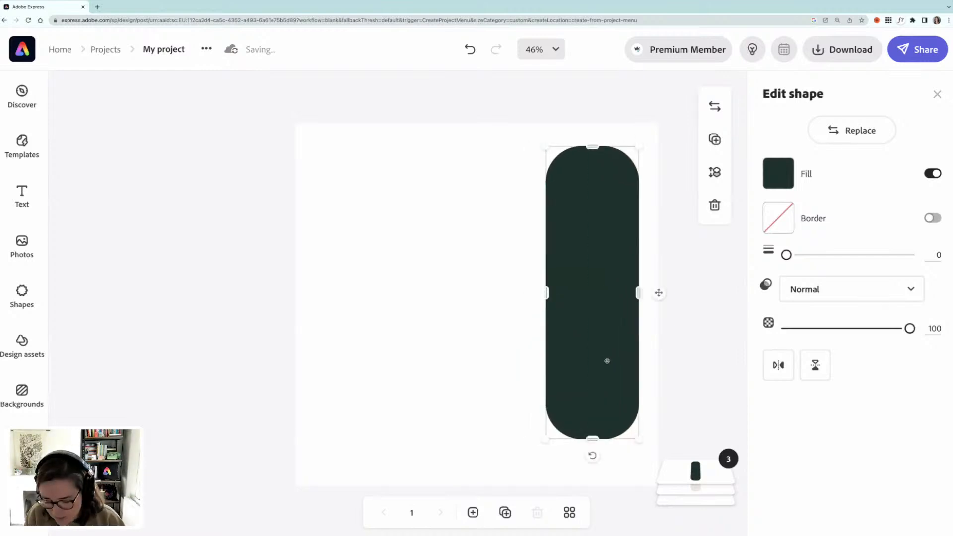
Send the dark green pill behind the cream one and nudge it slightly left and up to form an outline
{"action": "key", "text": "Left"}
{"action": "key", "text": "Left"}
{"action": "key", "text": "Left"}
{"action": "key", "text": "Up"}
{"action": "key", "text": "Up"}
{"action": "key", "text": "Up"}
{"action": "key", "text": "Up"}
{"action": "key", "text": "Up"}
{"action": "key", "text": "Up"}
{"action": "key", "text": "Up"}
{"action": "key", "text": "Up"}
{"action": "key", "text": "Right"}
{"action": "key", "text": "Right"}
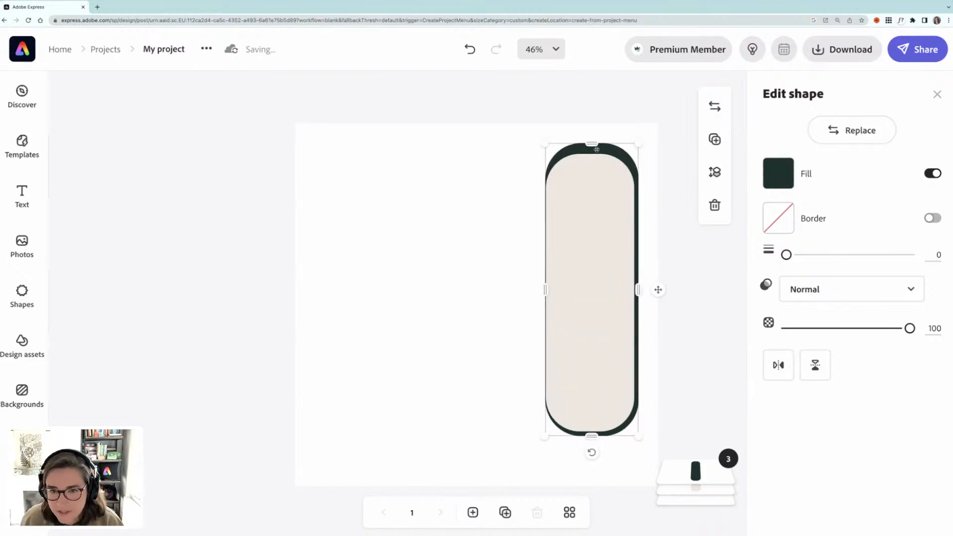
Adjust the dark green pill's top and left edges so it frames the cream pill with an even margin
{"action": "left_click_drag", "start_coordinate": [591, 144], "coordinate": [592, 149]}
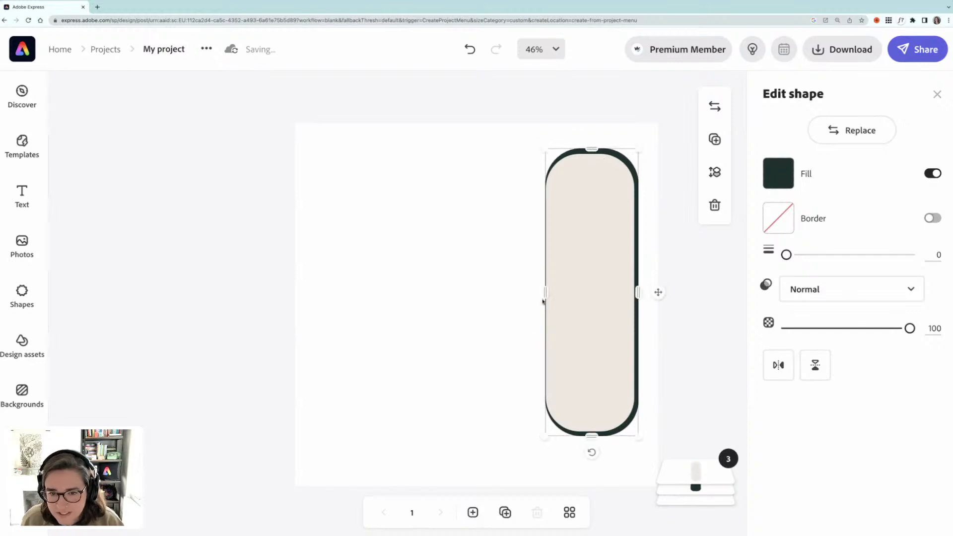
{"action": "left_click_drag", "start_coordinate": [545, 293], "coordinate": [540, 292]}
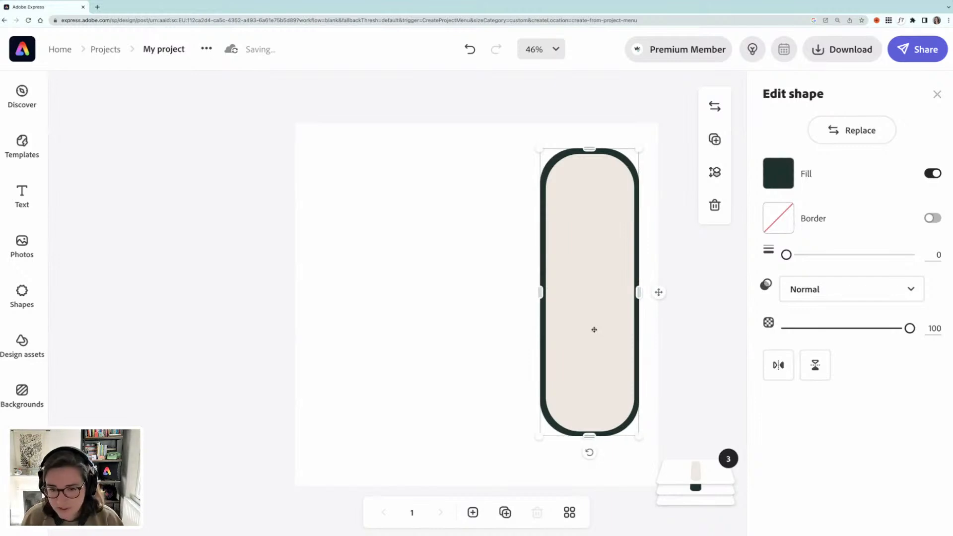
{"action": "left_click", "coordinate": [502, 247]}
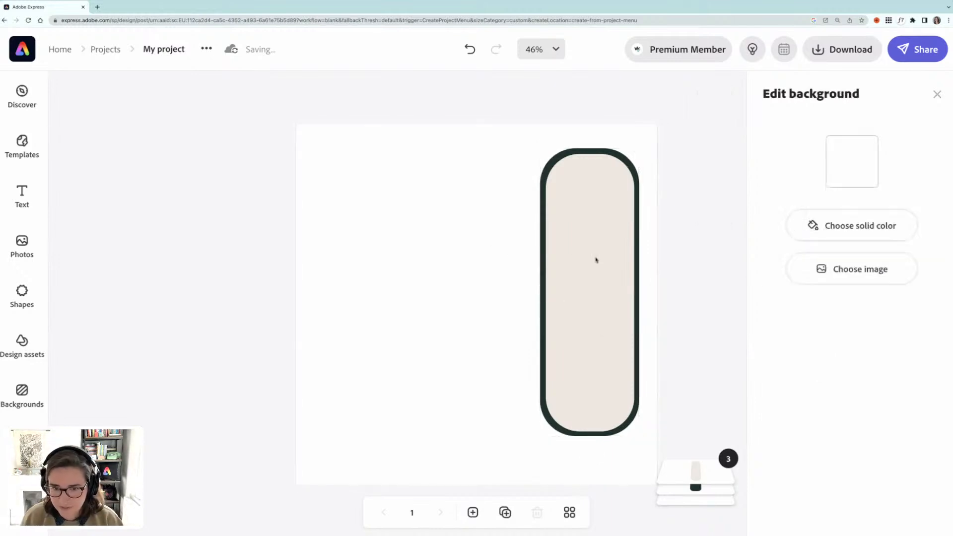
Select both pills and align their centres horizontally and vertically
{"action": "left_click_drag", "start_coordinate": [670, 246], "coordinate": [592, 256]}
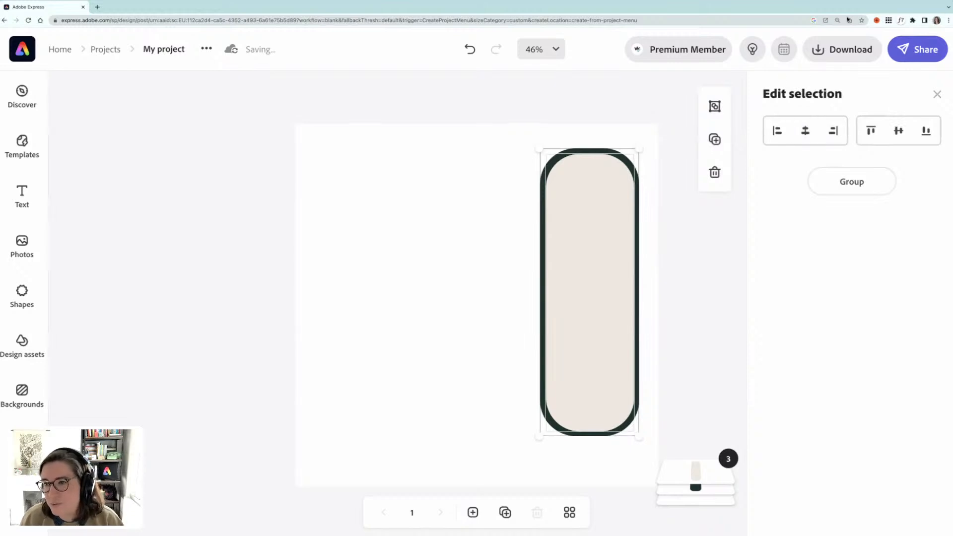
{"action": "left_click", "coordinate": [805, 131]}
{"action": "left_click", "coordinate": [898, 130]}
{"action": "left_click", "coordinate": [504, 286]}
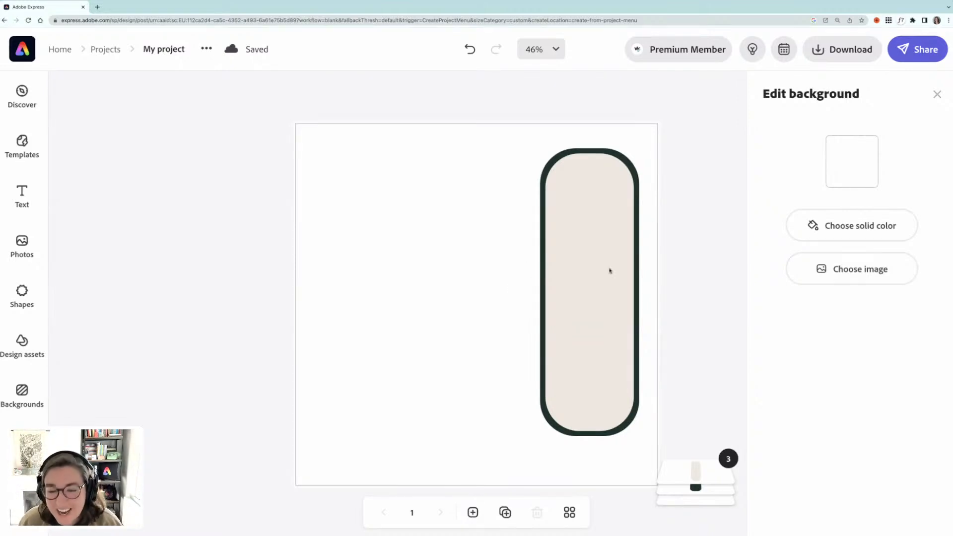
Add a text letter "P" and place it beside the upper part of the pill
{"action": "left_click", "coordinate": [937, 94]}
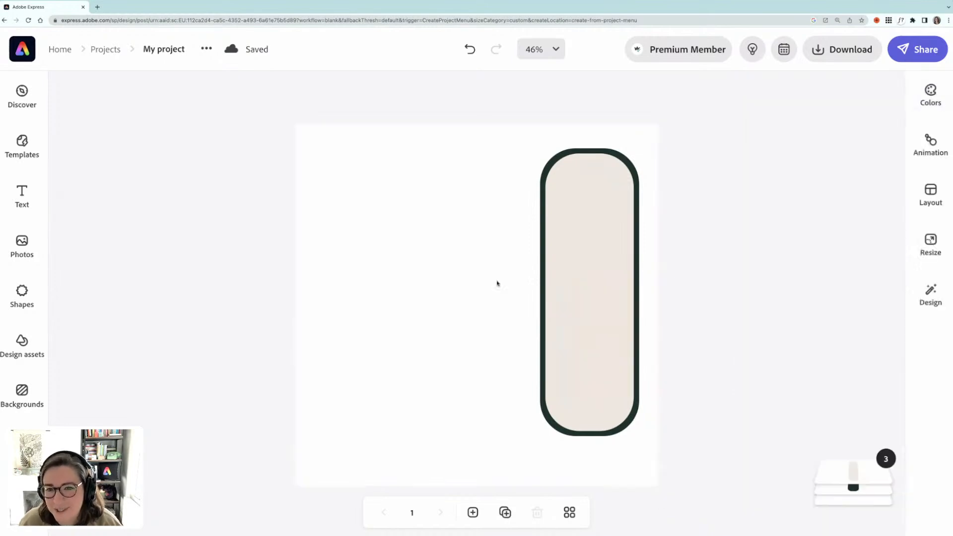
{"action": "left_click", "coordinate": [21, 197]}
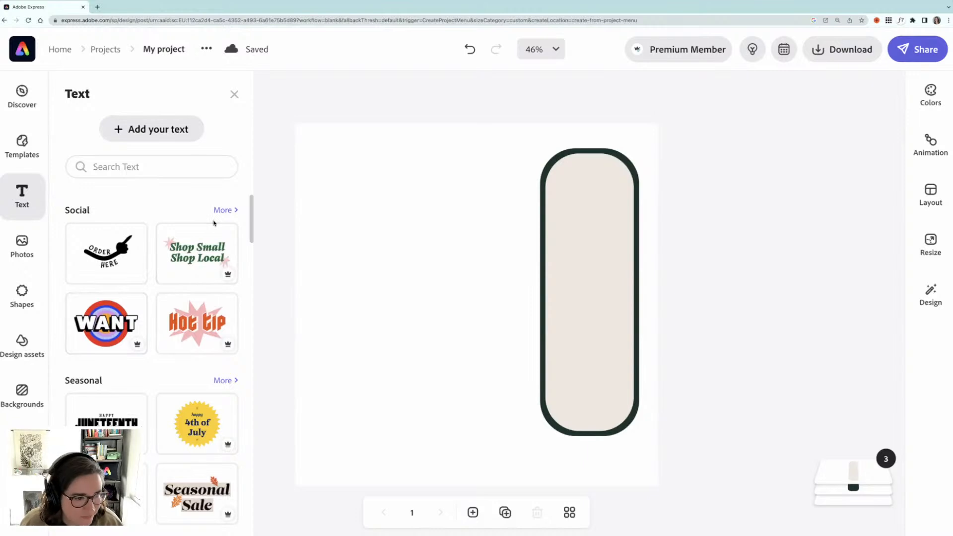
{"action": "left_click", "coordinate": [159, 129]}
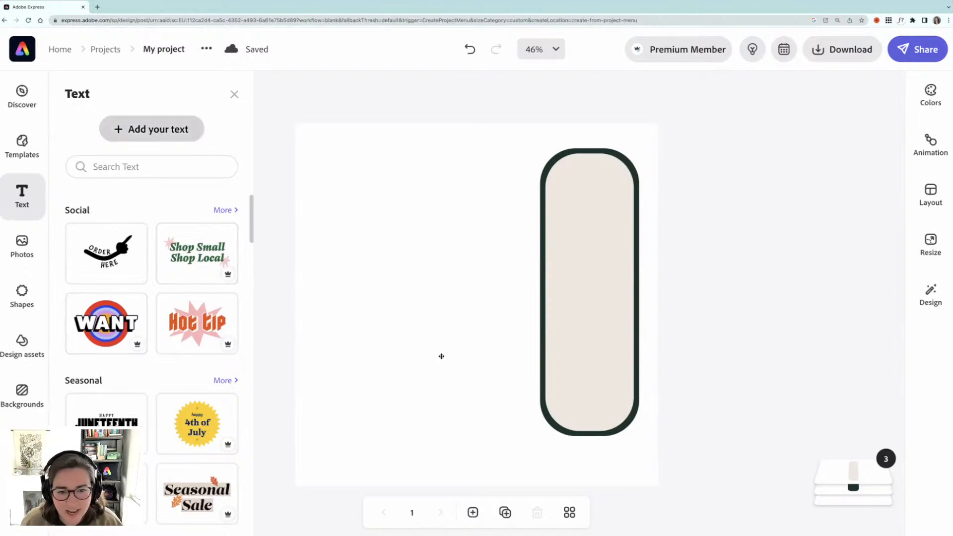
{"action": "type", "text": "P"}
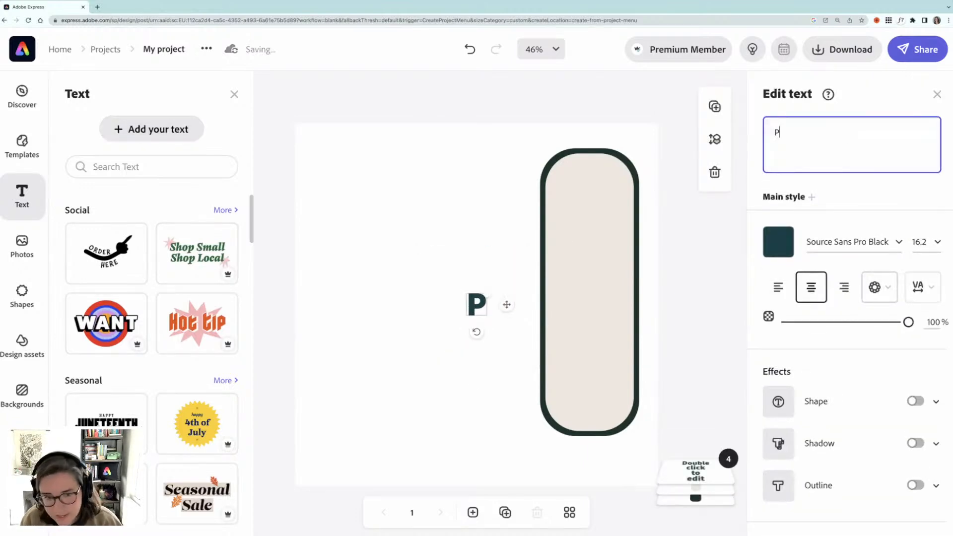
{"action": "left_click_drag", "start_coordinate": [474, 307], "coordinate": [487, 198]}
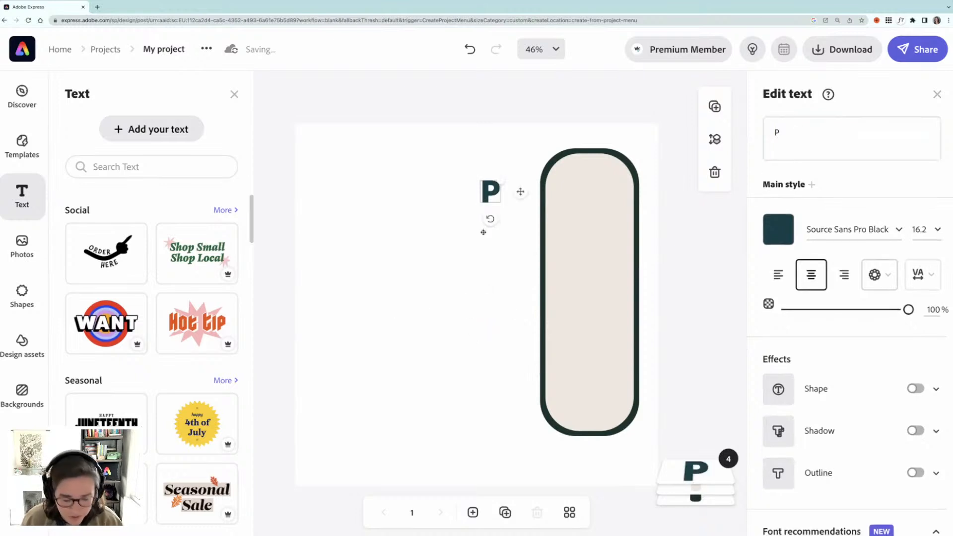
Duplicate the P, place the copy directly below it and change its text to "L"
{"action": "key", "text": "super+d"}
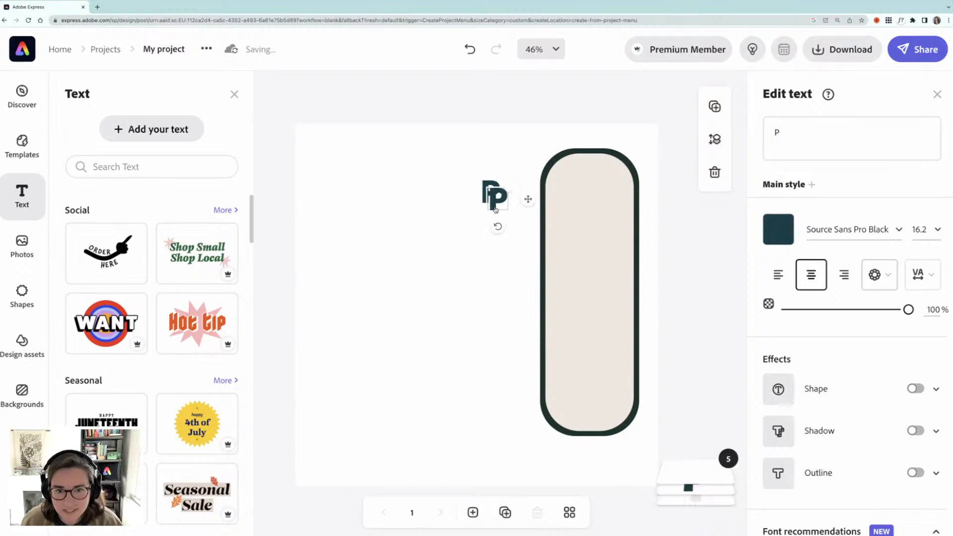
{"action": "left_click_drag", "start_coordinate": [495, 203], "coordinate": [489, 239]}
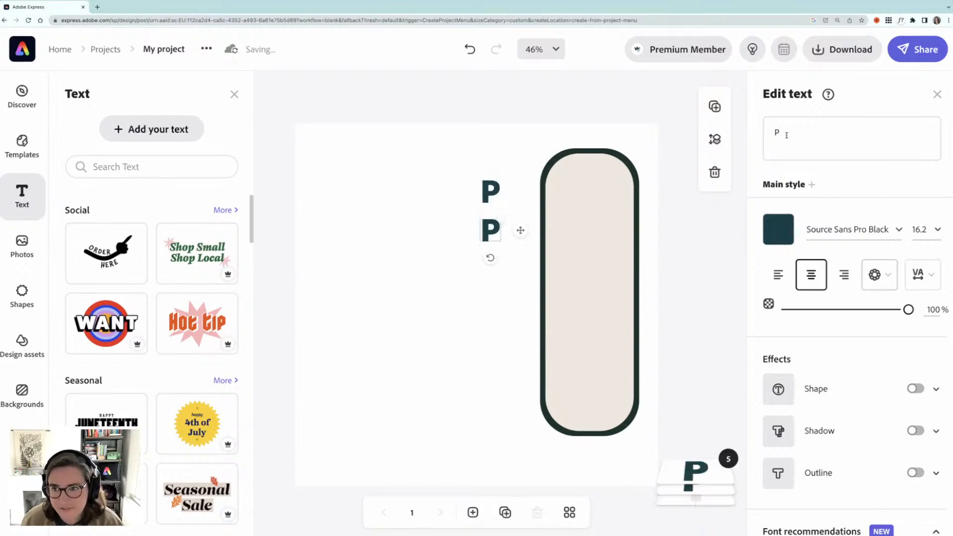
{"action": "left_click", "coordinate": [776, 132]}
{"action": "type", "text": "L"}
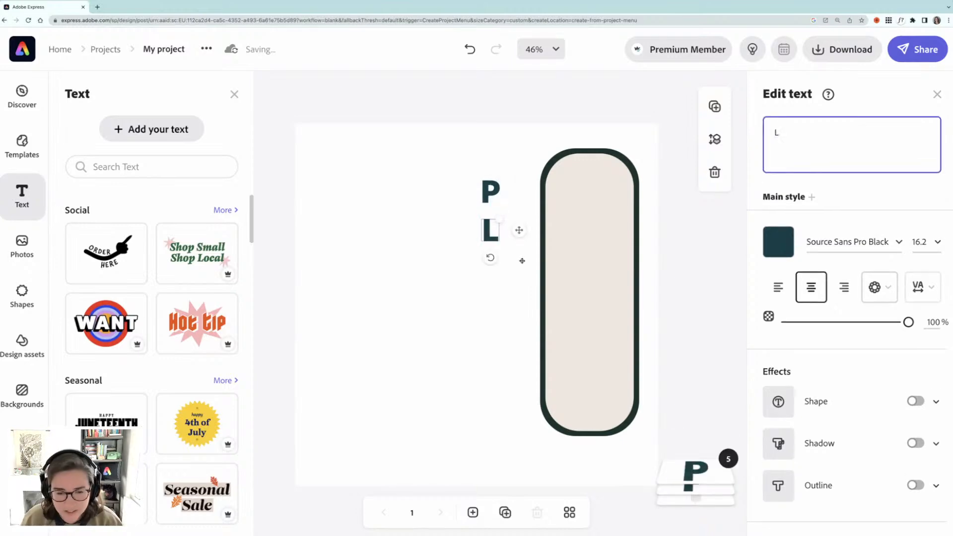
{"action": "type", "text": "P"}
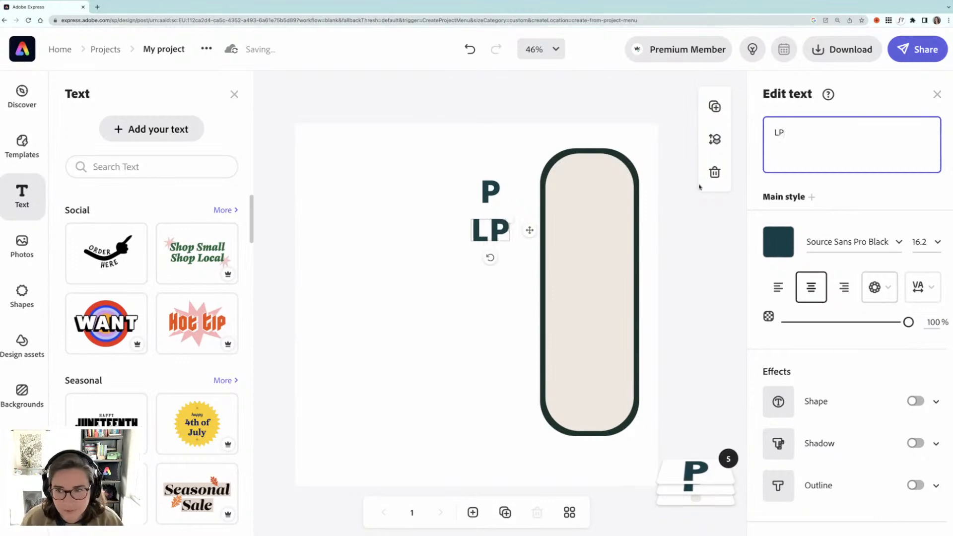
{"action": "key", "text": "BackSpace"}
{"action": "left_click", "coordinate": [474, 261]}
{"action": "left_click", "coordinate": [486, 233]}
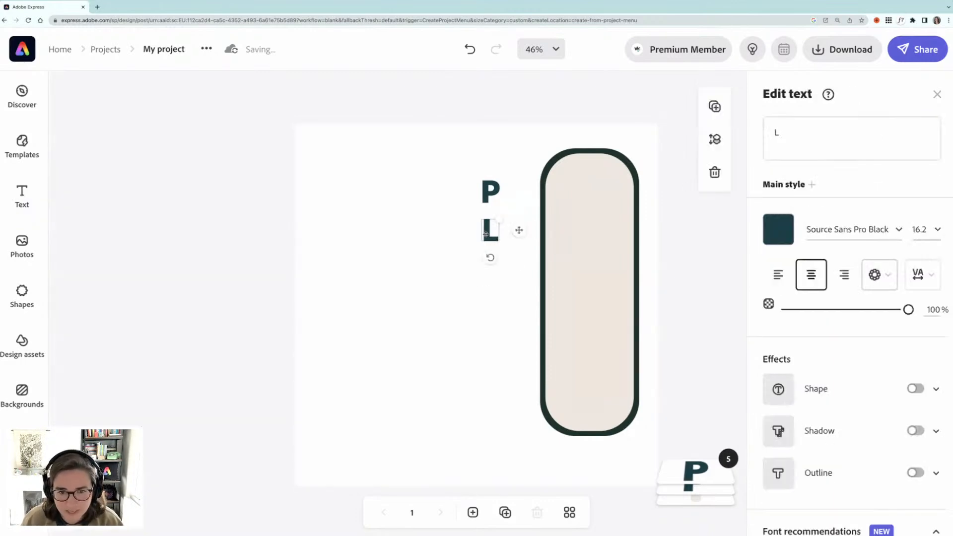
Make two copies of the L and stack them below the original
{"action": "left_click_drag", "start_coordinate": [486, 234], "coordinate": [488, 287]}
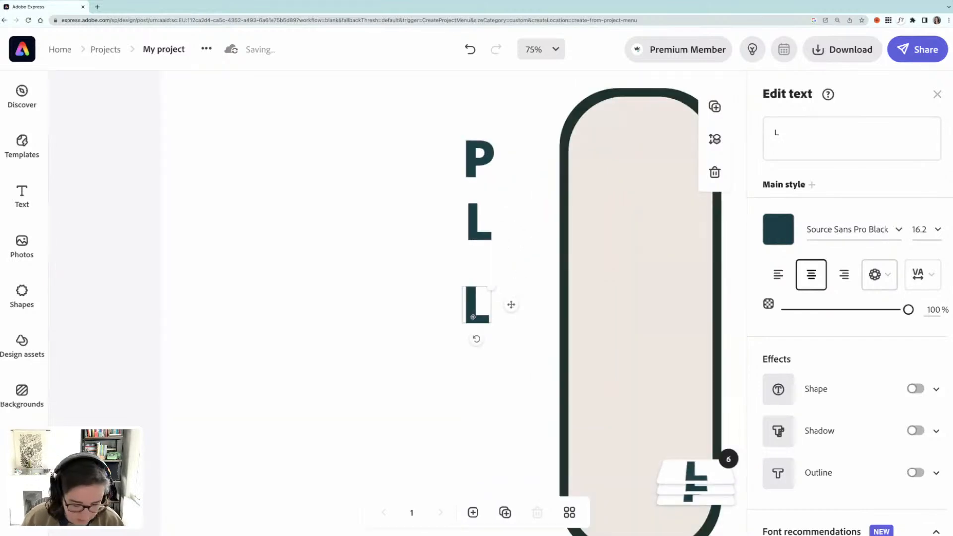
{"action": "key", "text": "super+v"}
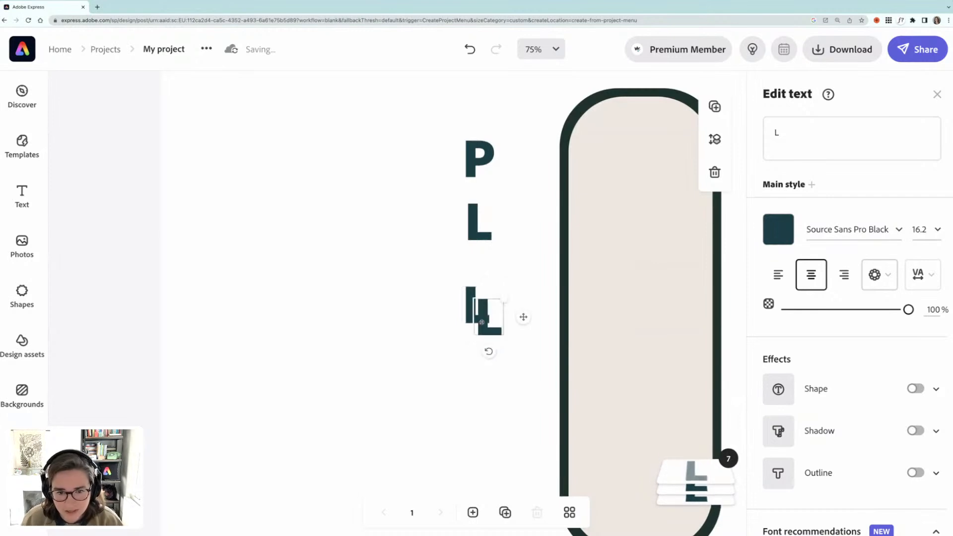
{"action": "left_click_drag", "start_coordinate": [486, 324], "coordinate": [474, 369]}
Change the two lower L copies to "A" and "Y" so the column spells PLAY
{"action": "left_click", "coordinate": [474, 306]}
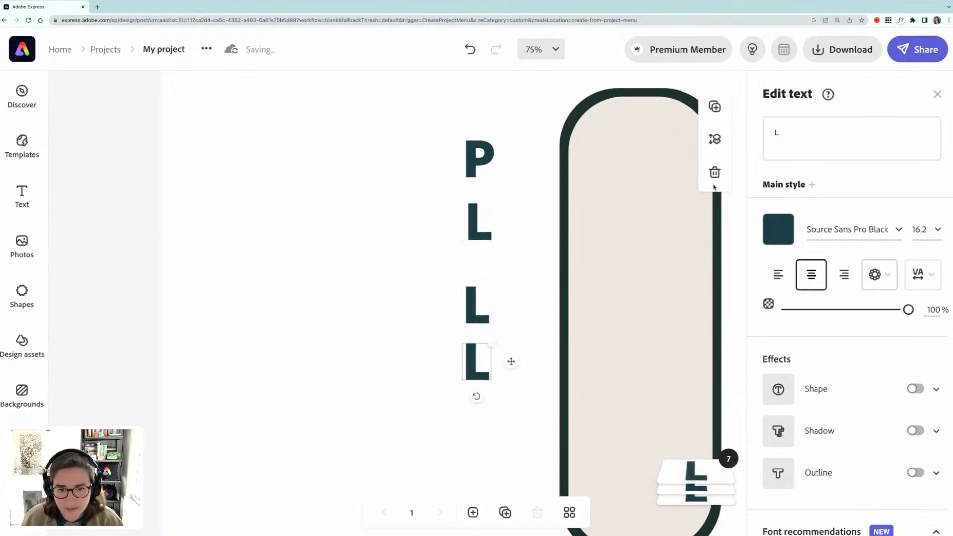
{"action": "double_click", "coordinate": [777, 132]}
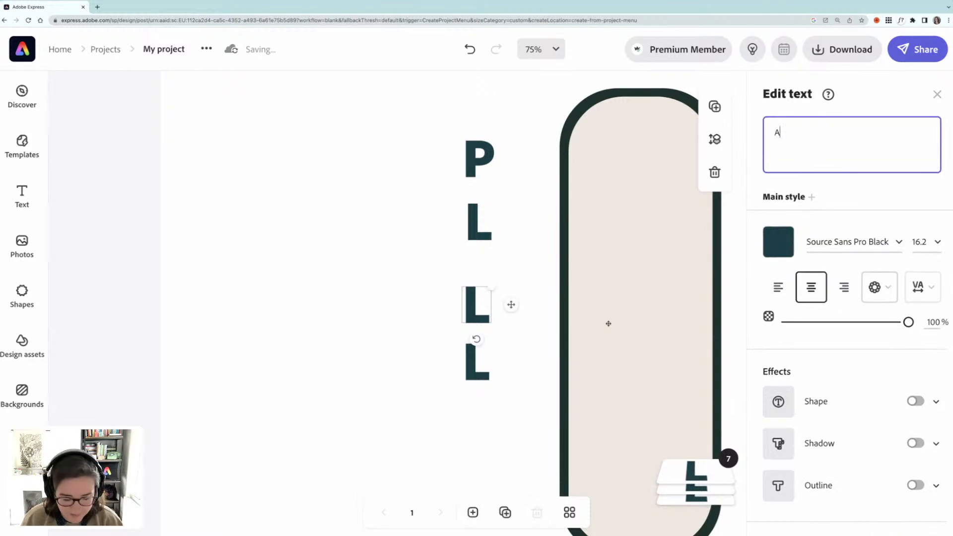
{"action": "type", "text": "A"}
{"action": "left_click", "coordinate": [477, 374]}
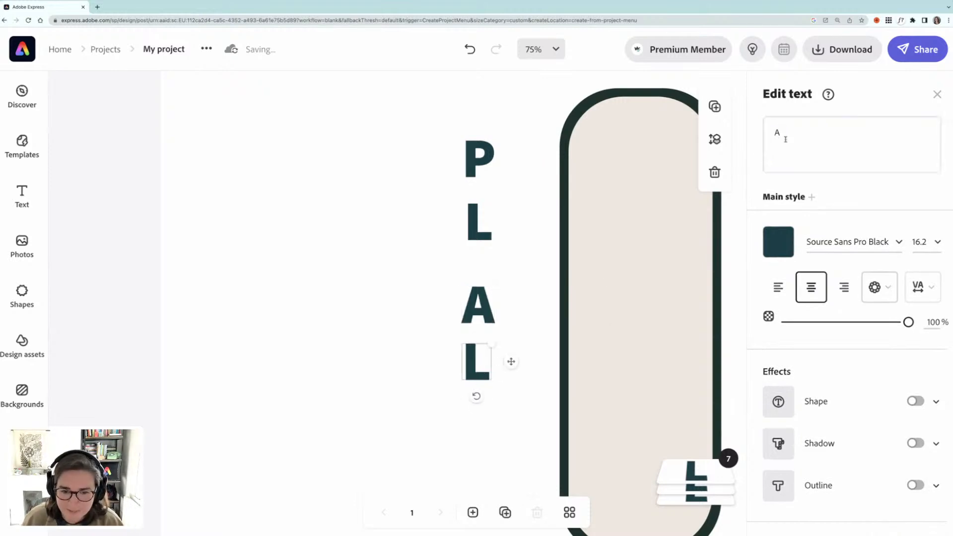
{"action": "double_click", "coordinate": [773, 131]}
{"action": "type", "text": "Y"}
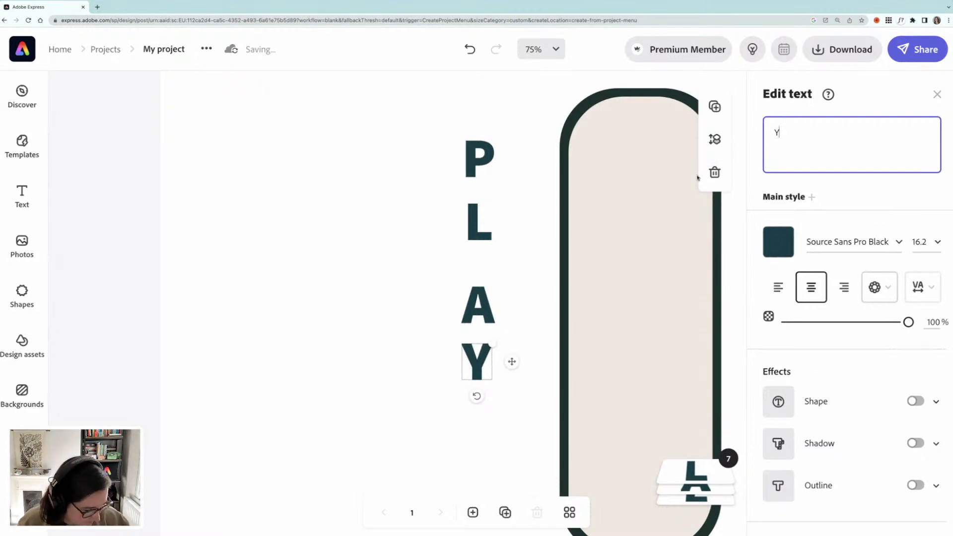
Set the P in the AWConqueror Std carved font, enlarge it to about size 38 and place it at the pill's upper end
{"action": "left_click", "coordinate": [478, 161]}
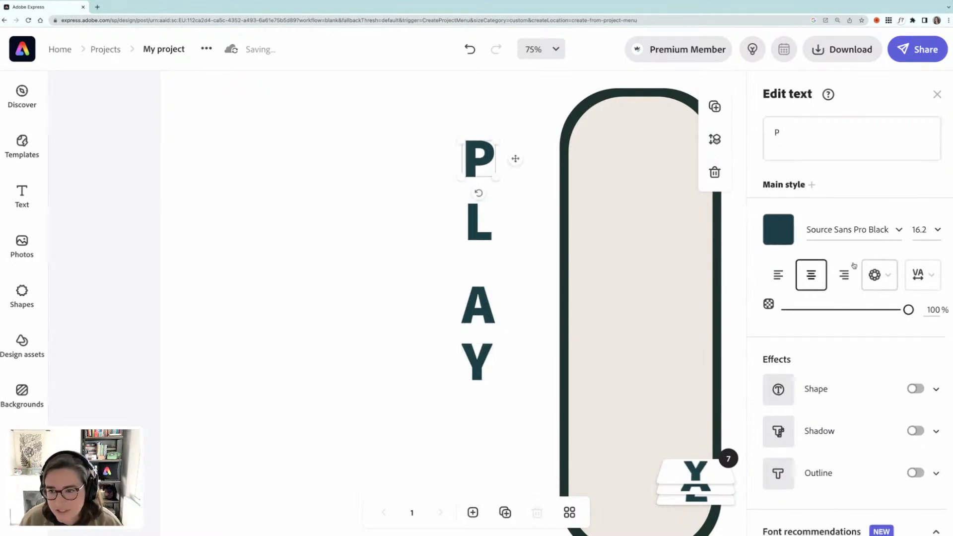
{"action": "left_click", "coordinate": [900, 230]}
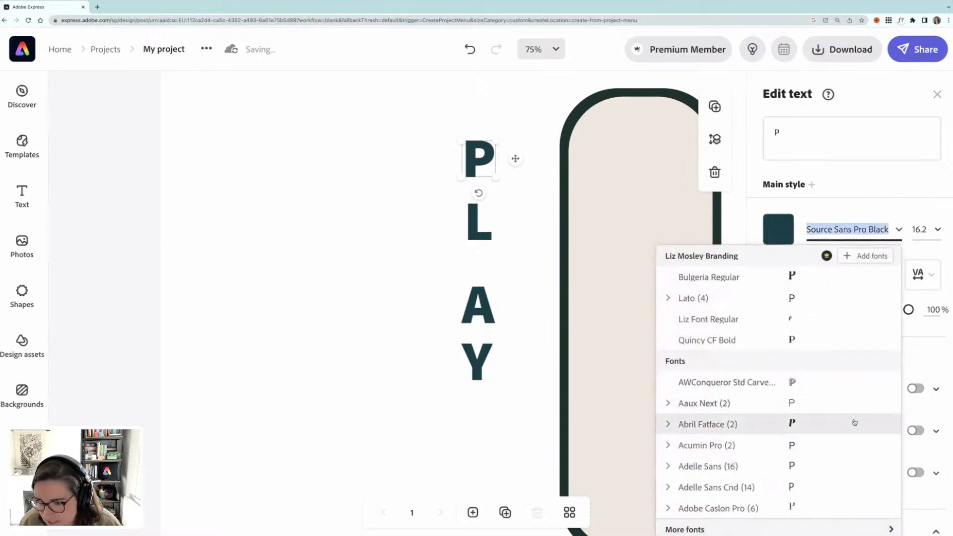
{"action": "left_click", "coordinate": [793, 388]}
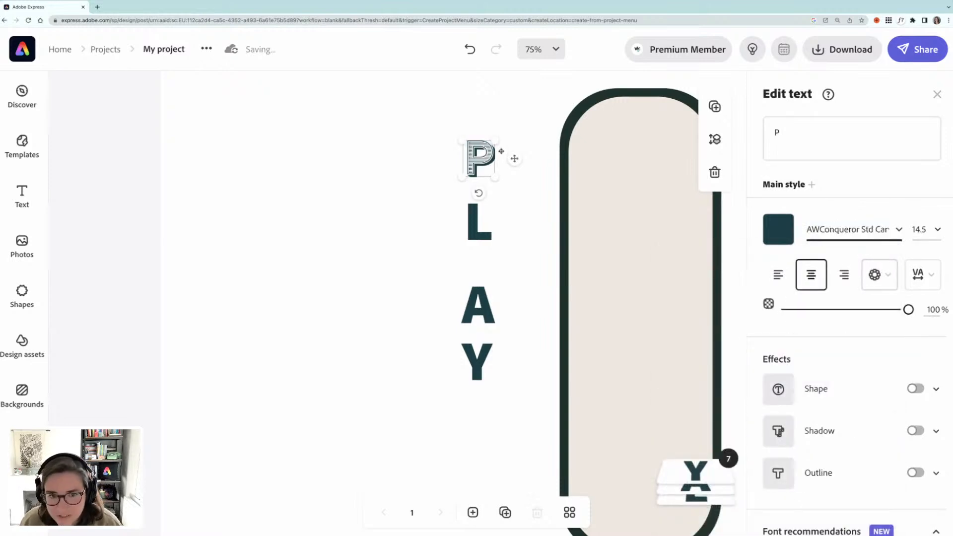
{"action": "left_click_drag", "start_coordinate": [494, 177], "coordinate": [682, 232]}
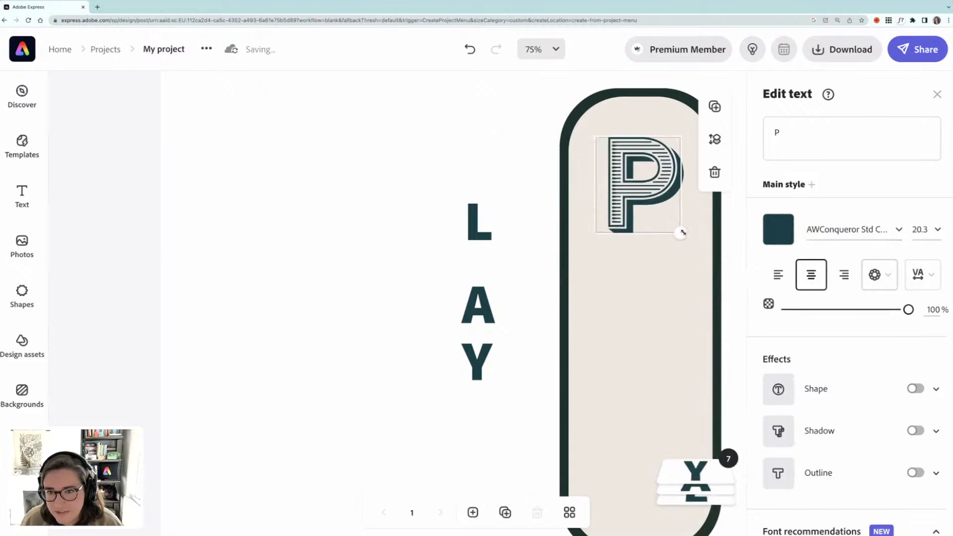
{"action": "left_click_drag", "start_coordinate": [619, 193], "coordinate": [626, 182]}
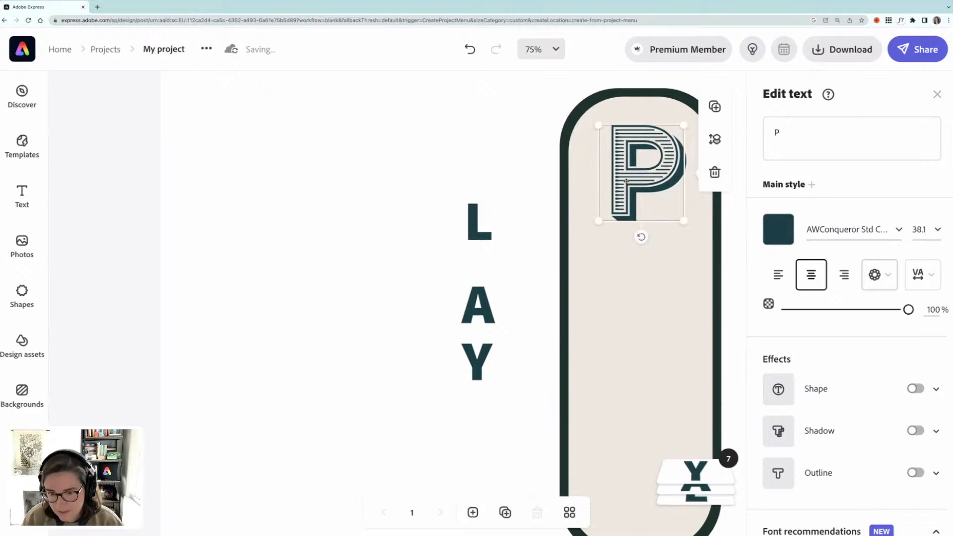
Change the font of the L to Attic Antique Regular
{"action": "left_click", "coordinate": [470, 232]}
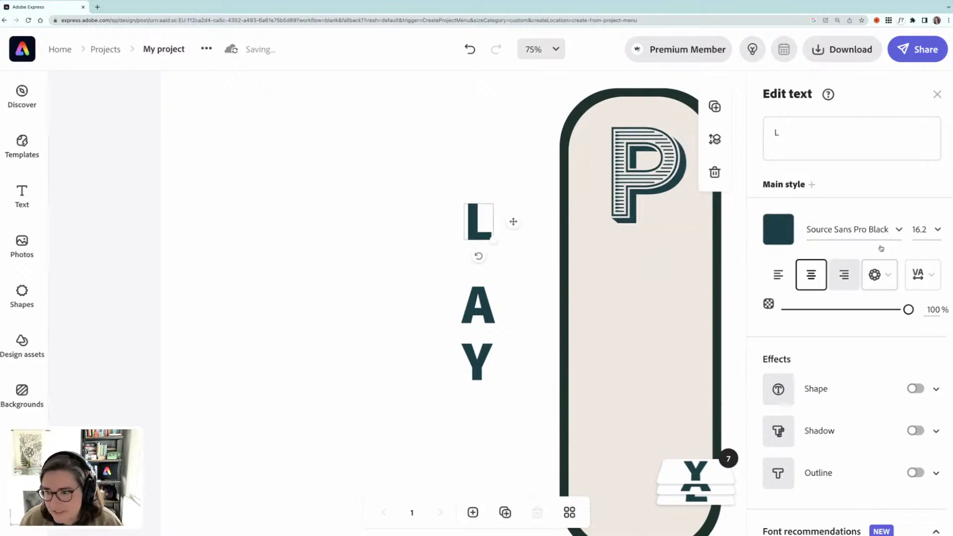
{"action": "left_click", "coordinate": [898, 230]}
{"action": "scroll", "coordinate": [843, 342], "scroll_direction": "down", "scroll_amount": 5}
{"action": "scroll", "coordinate": [831, 378], "scroll_direction": "down", "scroll_amount": 5}
{"action": "scroll", "coordinate": [830, 373], "scroll_direction": "down", "scroll_amount": 6}
{"action": "scroll", "coordinate": [829, 373], "scroll_direction": "down", "scroll_amount": 1}
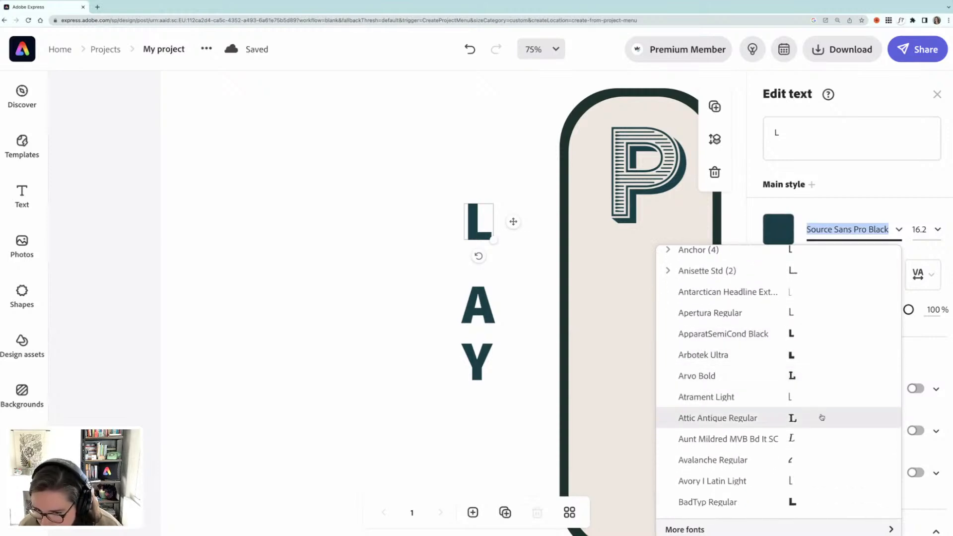
{"action": "scroll", "coordinate": [819, 409], "scroll_direction": "down", "scroll_amount": 1}
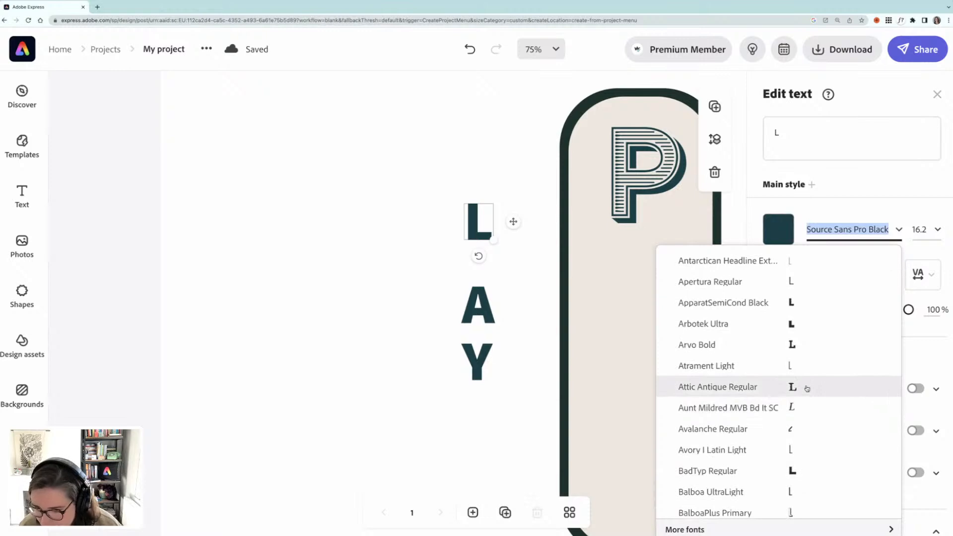
{"action": "left_click", "coordinate": [807, 389]}
Enlarge the L to about size 34 and position it inside the pill, centred beneath the P
{"action": "left_click_drag", "start_coordinate": [493, 240], "coordinate": [527, 294]}
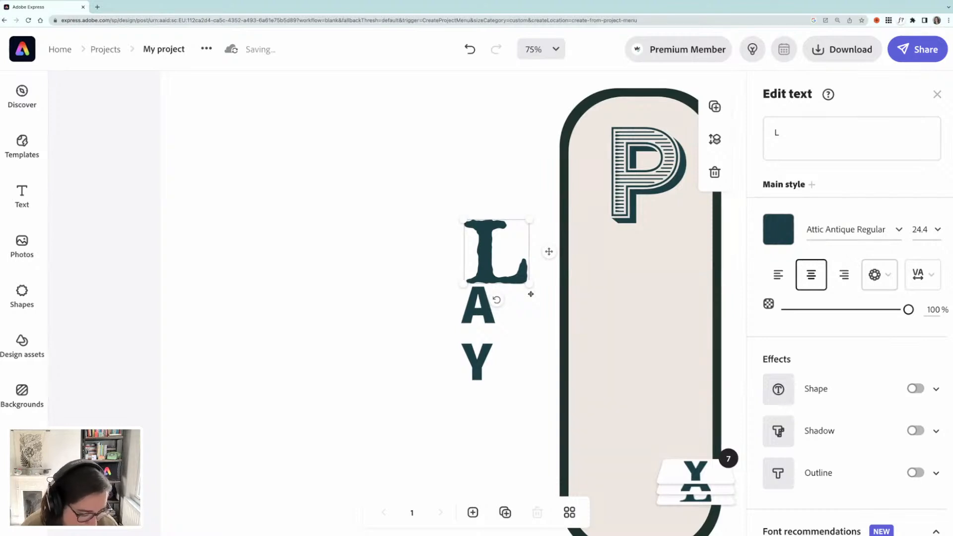
{"action": "left_click_drag", "start_coordinate": [487, 263], "coordinate": [686, 340]}
{"action": "mouse_move", "coordinate": [630, 290]}
{"action": "left_mouse_down"}
{"action": "mouse_move", "coordinate": [629, 304]}
{"action": "mouse_move", "coordinate": [633, 290]}
{"action": "left_mouse_up"}
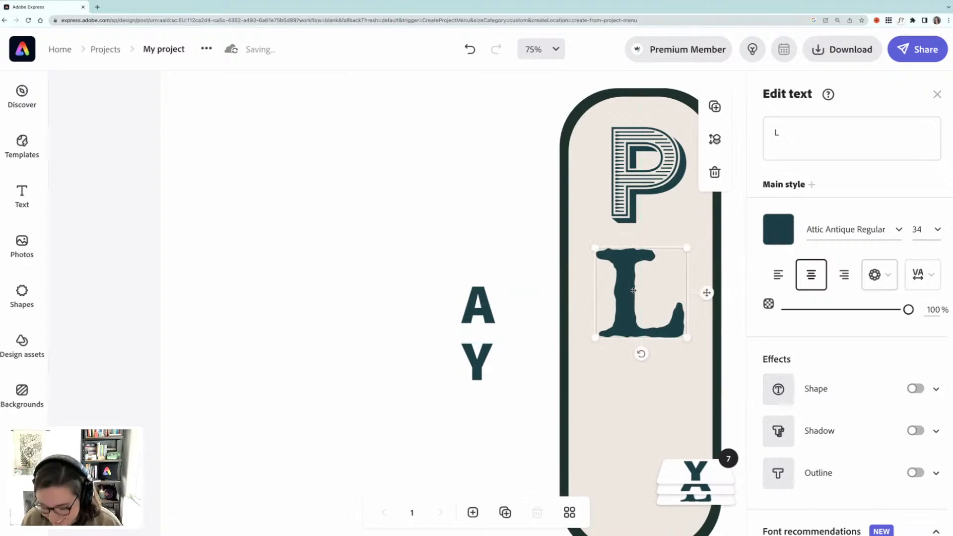
{"action": "key", "text": "Left"}
{"action": "key", "text": "Up"}
{"action": "key", "text": "Up"}
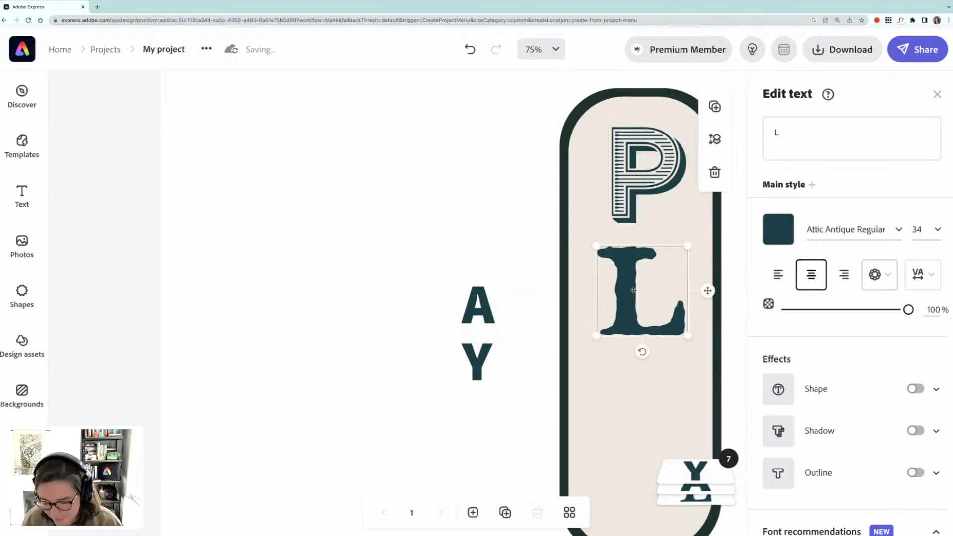
Shrink the P slightly and reduce the L to about size 27, keeping both centred near the pill's upper end
{"action": "key", "text": "super+minus"}
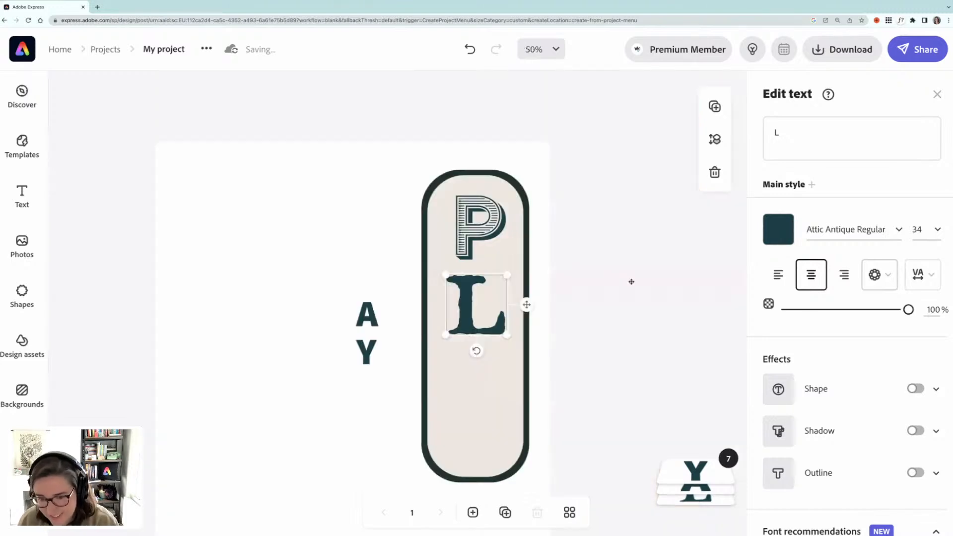
{"action": "left_click", "coordinate": [465, 256]}
{"action": "left_click_drag", "start_coordinate": [505, 260], "coordinate": [474, 231]}
{"action": "left_click", "coordinate": [505, 338]}
{"action": "left_click_drag", "start_coordinate": [505, 336], "coordinate": [467, 298]}
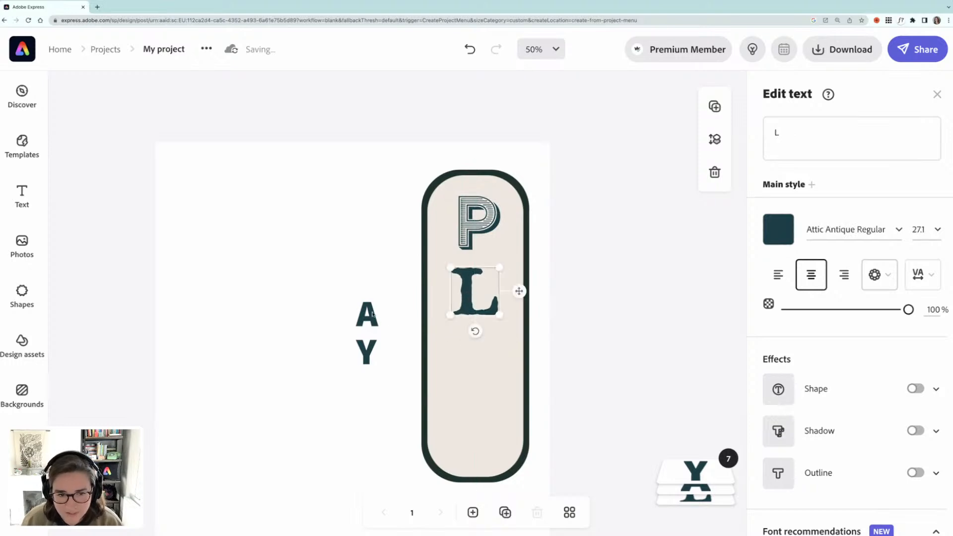
Set the A in Arbotek Ultra, enlarge it to about size 37.6 and place it in the pill below the L
{"action": "left_click", "coordinate": [373, 320]}
{"action": "left_click", "coordinate": [847, 230]}
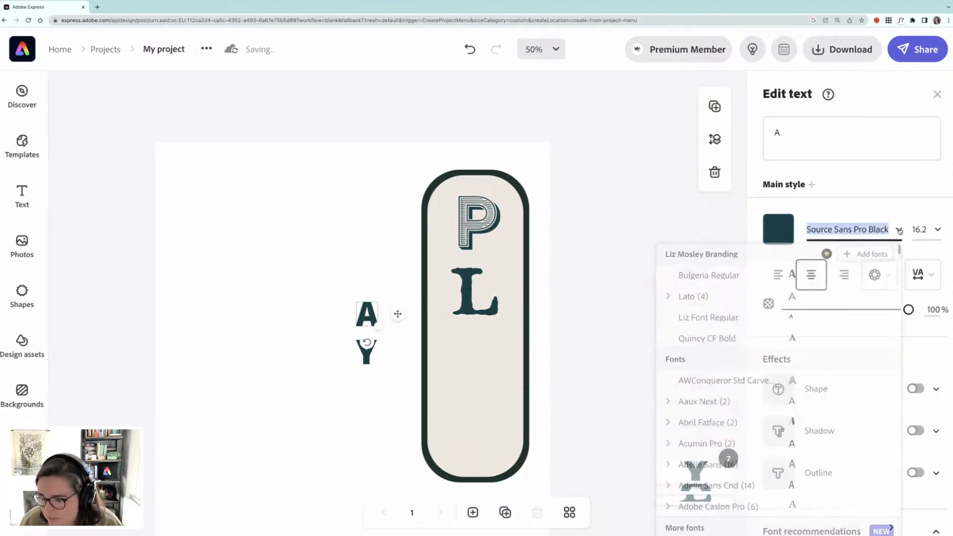
{"action": "scroll", "coordinate": [788, 437], "scroll_direction": "down", "scroll_amount": 10}
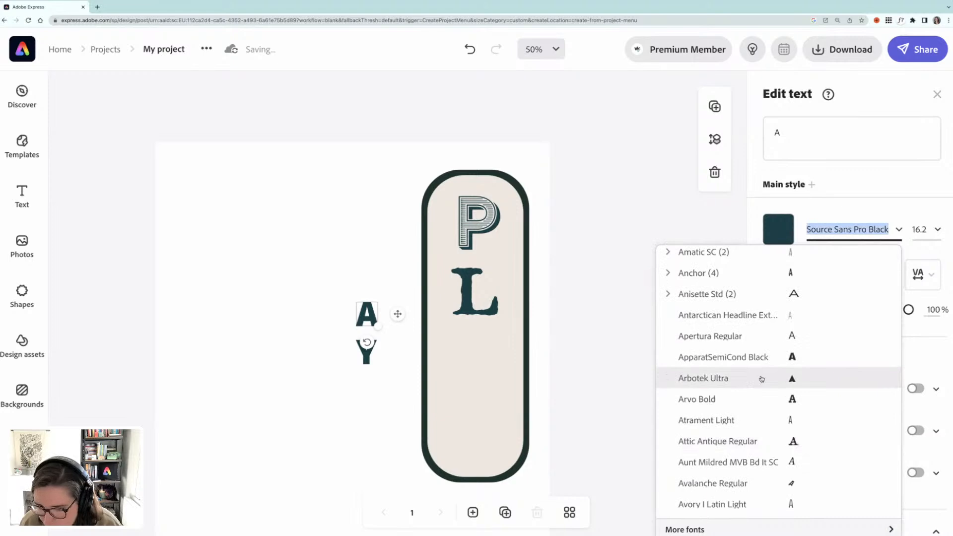
{"action": "left_click", "coordinate": [719, 378]}
{"action": "left_click_drag", "start_coordinate": [385, 335], "coordinate": [479, 372]}
Nudge the L slightly up and fine-tune the A's position to even out the letter spacing in the pill
{"action": "left_click", "coordinate": [465, 290]}
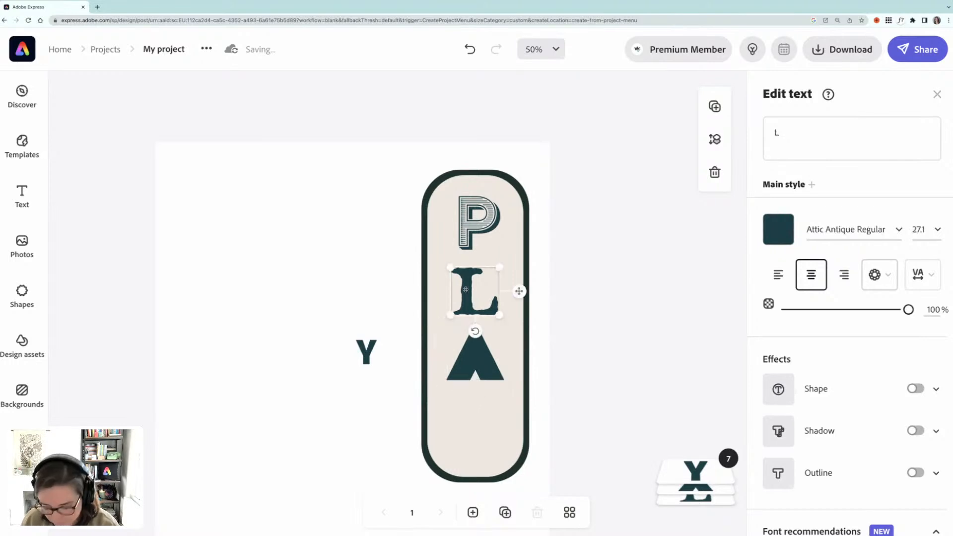
{"action": "left_click_drag", "start_coordinate": [465, 289], "coordinate": [465, 285]}
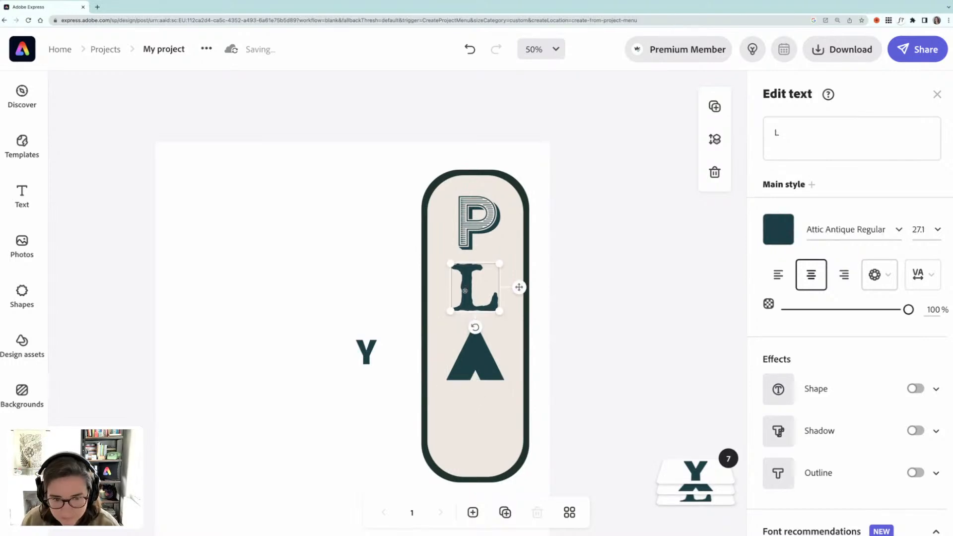
{"action": "left_click", "coordinate": [477, 357]}
{"action": "left_click_drag", "start_coordinate": [475, 361], "coordinate": [477, 363]}
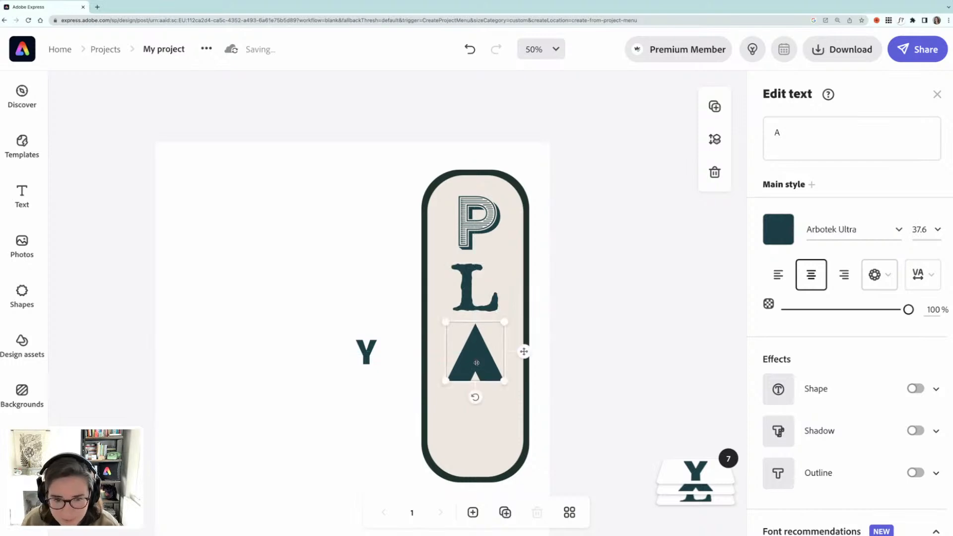
{"action": "key", "text": "Left"}
{"action": "key", "text": "Right"}
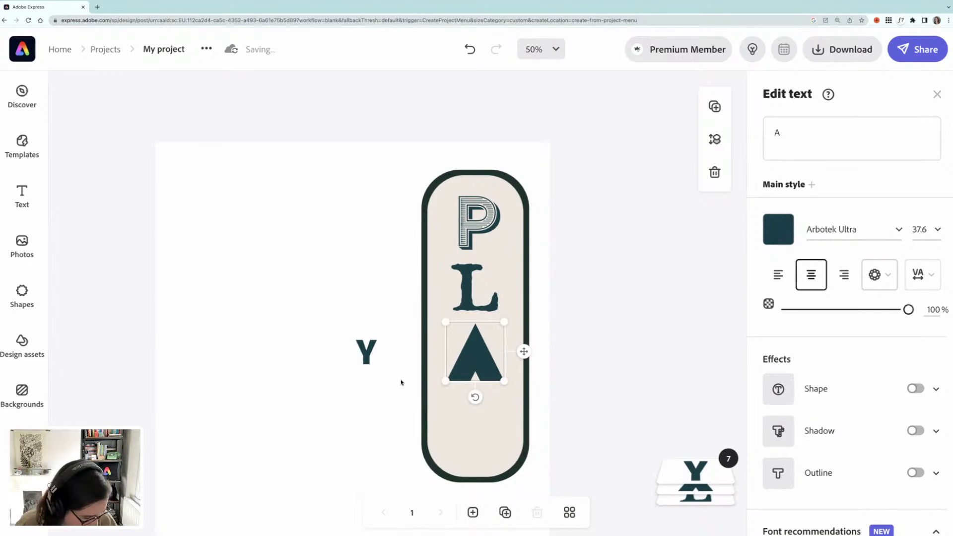
Enlarge the Y to about size 37.4 and set its font to Arvo Bold
{"action": "left_click", "coordinate": [370, 361]}
{"action": "left_click_drag", "start_coordinate": [367, 353], "coordinate": [389, 370]}
{"action": "left_click", "coordinate": [876, 241]}
{"action": "scroll", "coordinate": [814, 411], "scroll_direction": "down", "scroll_amount": 1}
{"action": "scroll", "coordinate": [813, 411], "scroll_direction": "down", "scroll_amount": 5}
{"action": "scroll", "coordinate": [812, 413], "scroll_direction": "down", "scroll_amount": 1}
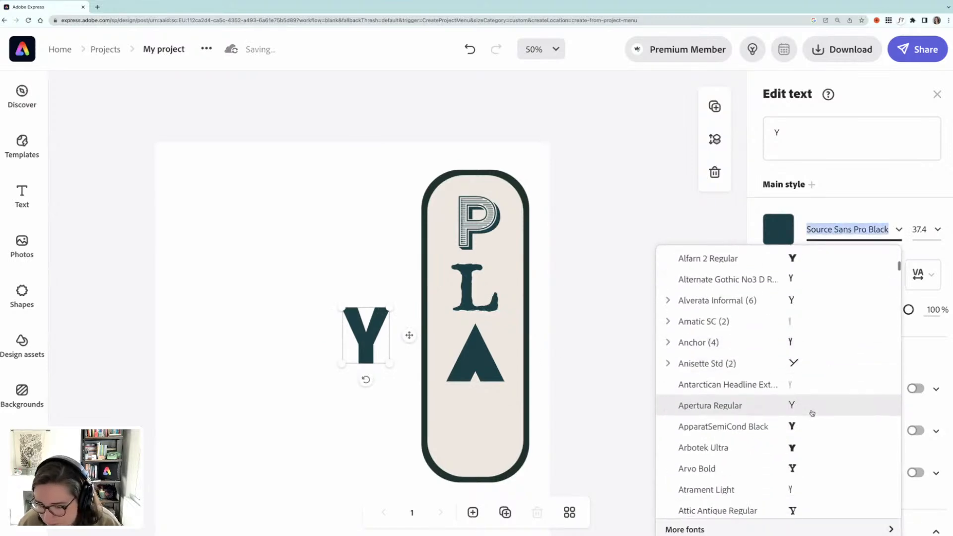
{"action": "scroll", "coordinate": [811, 413], "scroll_direction": "down", "scroll_amount": 2}
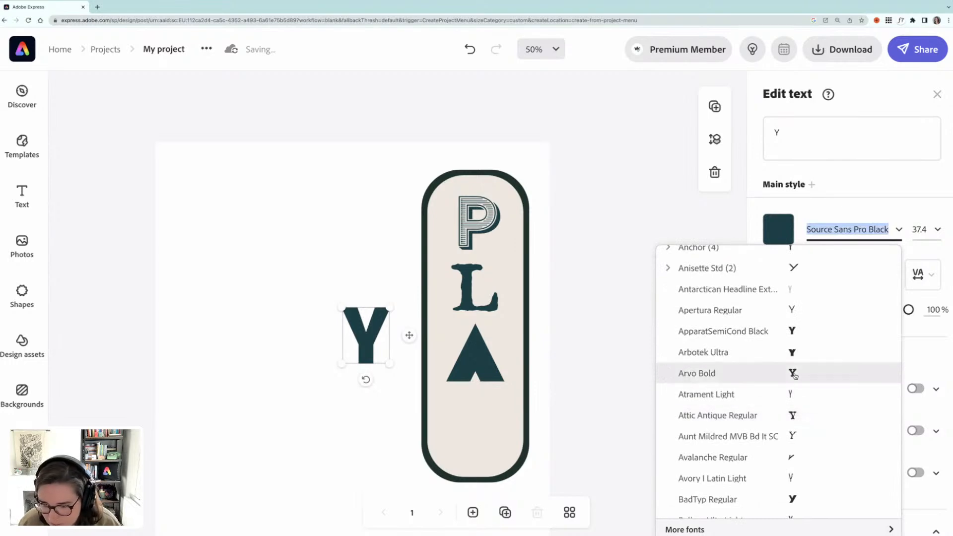
{"action": "scroll", "coordinate": [798, 378], "scroll_direction": "down", "scroll_amount": 2}
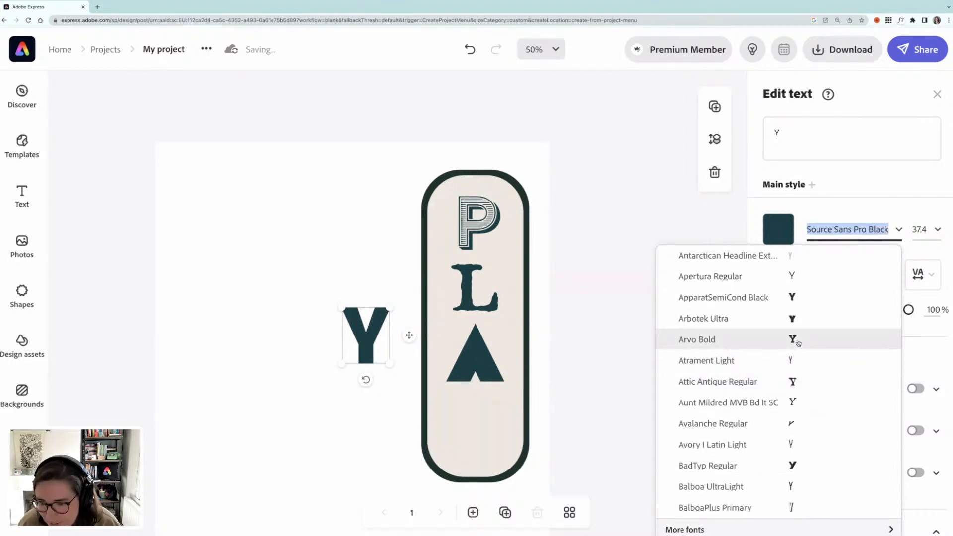
{"action": "scroll", "coordinate": [797, 347], "scroll_direction": "down", "scroll_amount": 3}
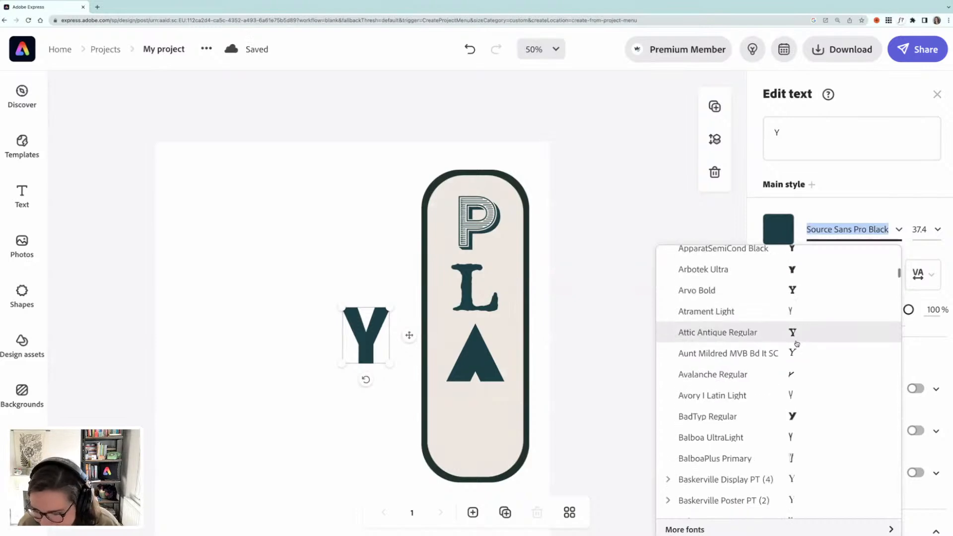
{"action": "scroll", "coordinate": [800, 367], "scroll_direction": "down", "scroll_amount": 5}
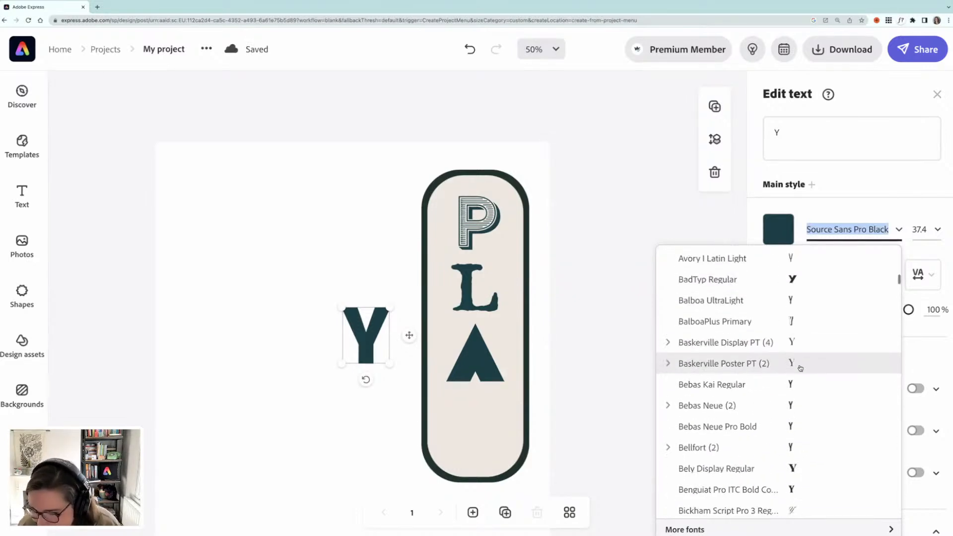
{"action": "scroll", "coordinate": [799, 368], "scroll_direction": "up", "scroll_amount": 5}
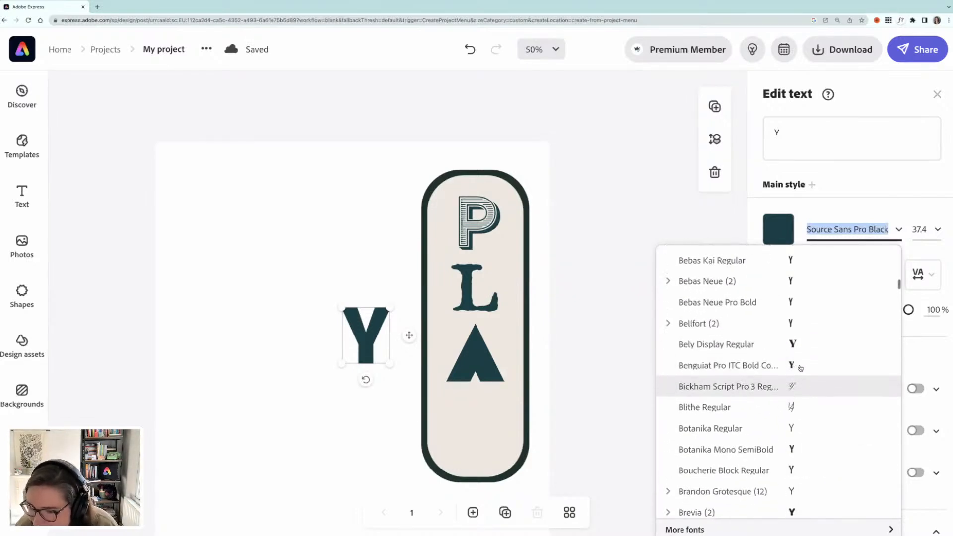
{"action": "scroll", "coordinate": [799, 367], "scroll_direction": "up", "scroll_amount": 2}
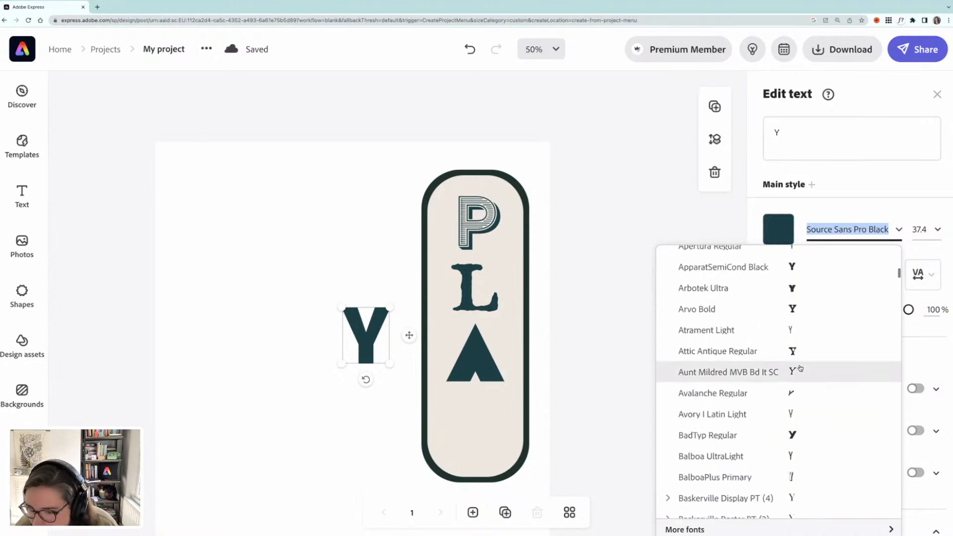
{"action": "left_click", "coordinate": [787, 334]}
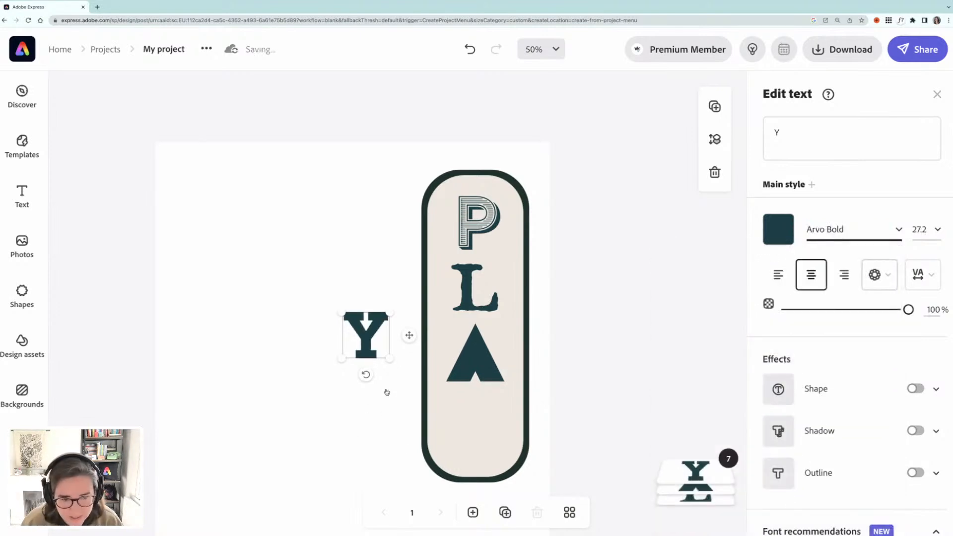
Place the Y in the pill below the A at about size 32.8, and nudge the A slightly up
{"action": "left_click_drag", "start_coordinate": [355, 333], "coordinate": [480, 437]}
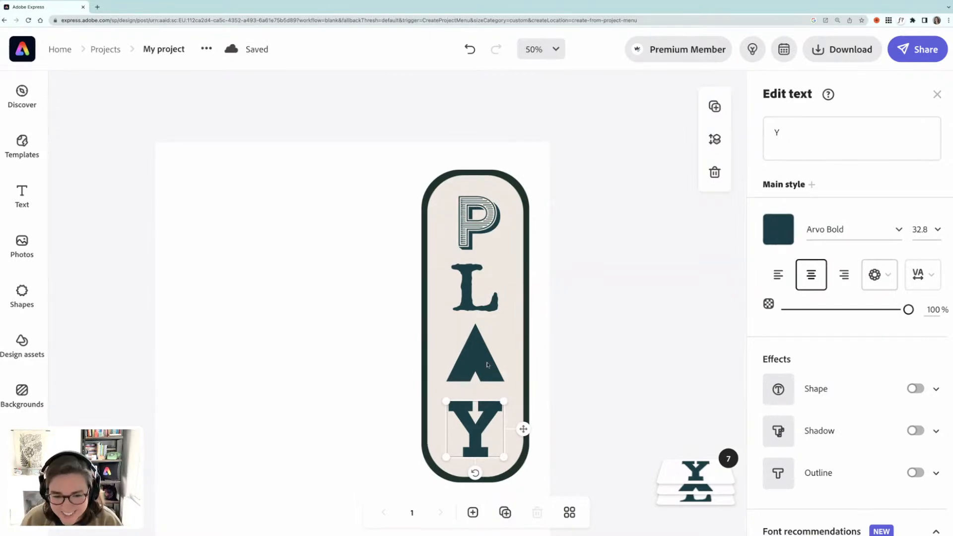
{"action": "left_click", "coordinate": [487, 363]}
{"action": "left_click_drag", "start_coordinate": [487, 362], "coordinate": [487, 362]}
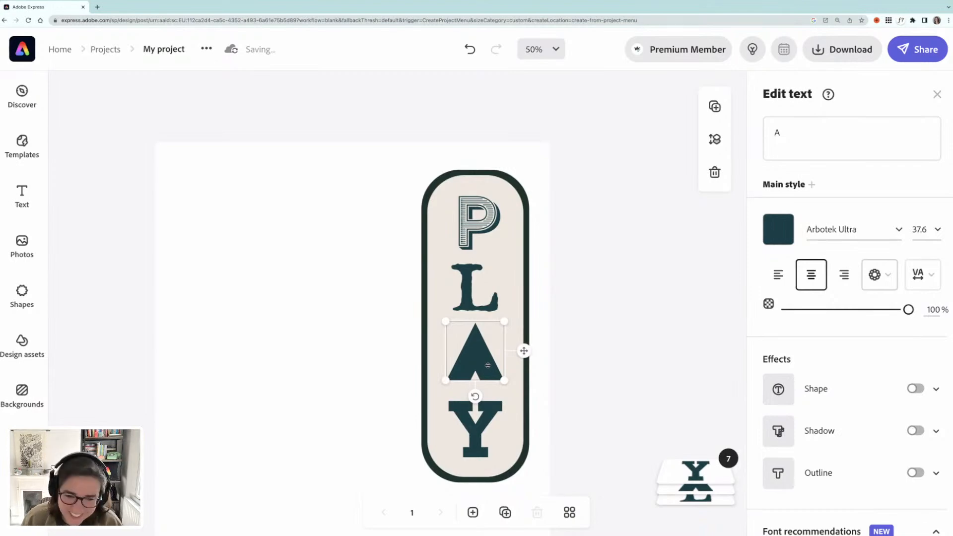
Recolour the P in the brand blue #39459D and the L in the brand olive green
{"action": "left_click", "coordinate": [484, 224]}
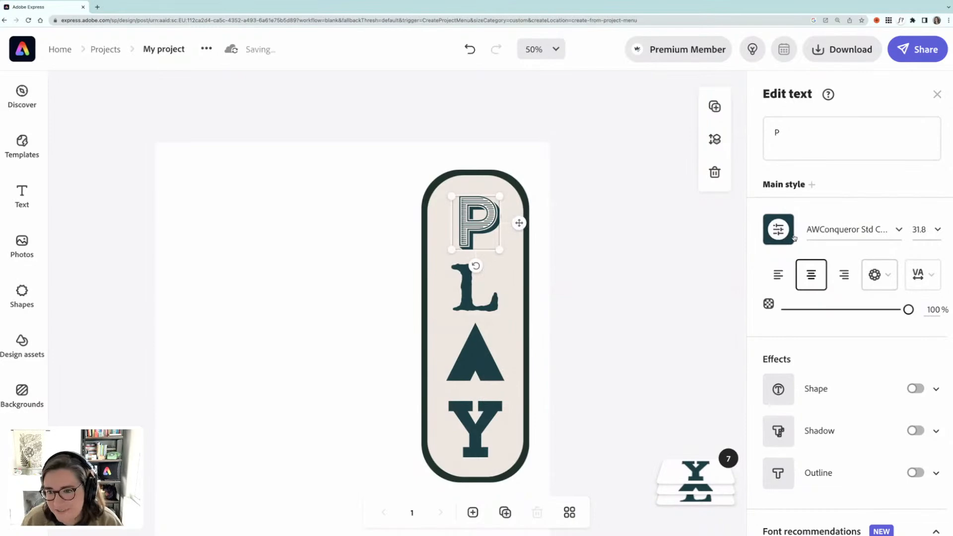
{"action": "left_click", "coordinate": [777, 230]}
{"action": "left_click", "coordinate": [668, 100]}
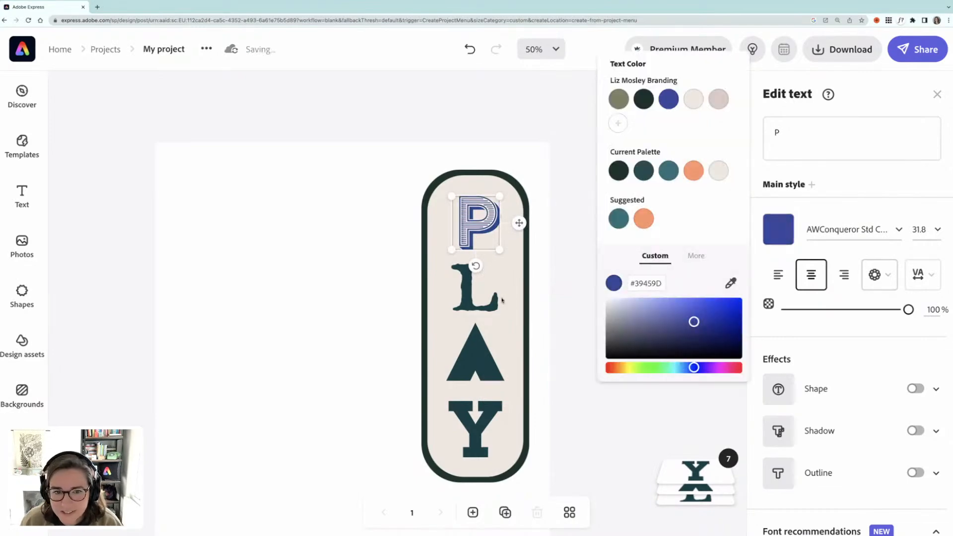
{"action": "left_click", "coordinate": [465, 298]}
{"action": "left_click", "coordinate": [777, 230]}
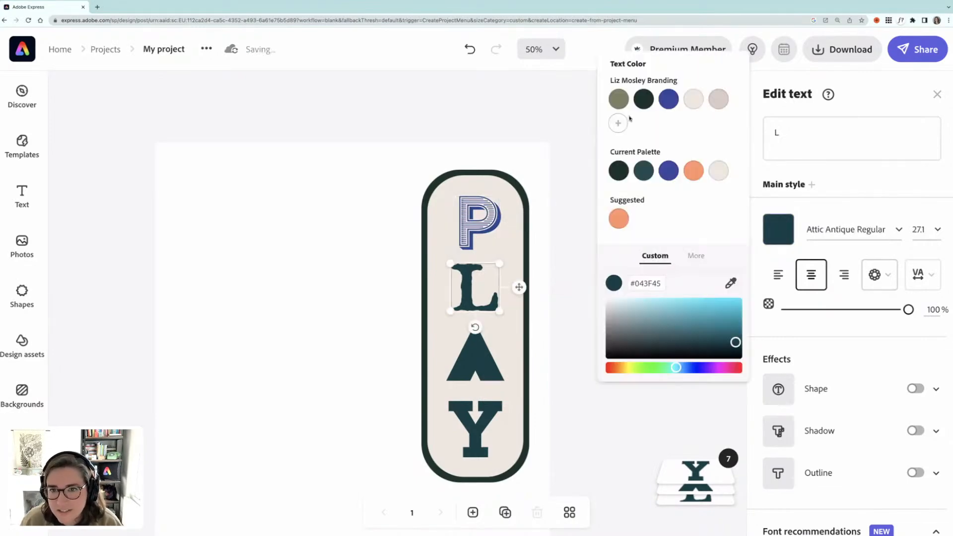
{"action": "left_click", "coordinate": [618, 100]}
Recolour the A in the brand pale pink #DCCBC3 and the Y in the brand blue #39459D
{"action": "left_click", "coordinate": [483, 358]}
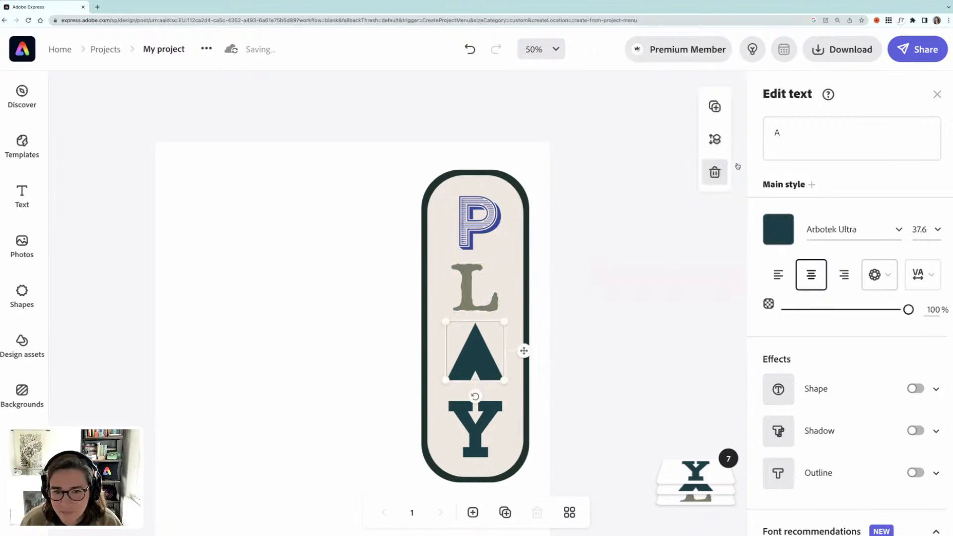
{"action": "left_click", "coordinate": [777, 231]}
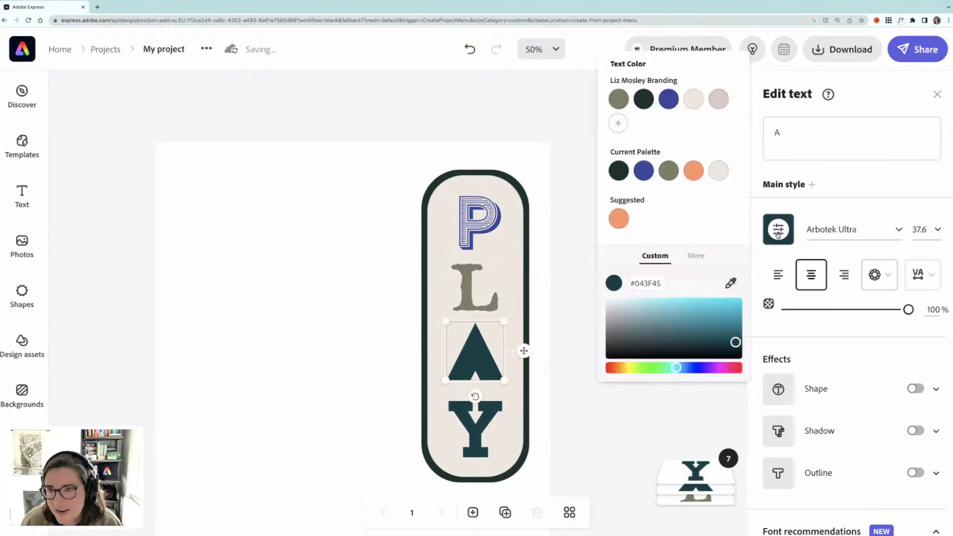
{"action": "left_click", "coordinate": [718, 100]}
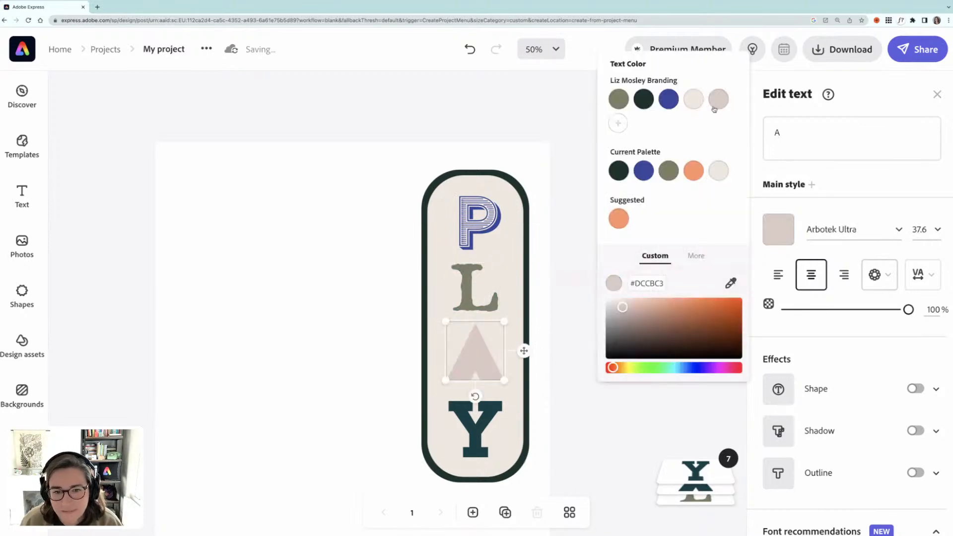
{"action": "left_click", "coordinate": [475, 435]}
{"action": "left_click", "coordinate": [778, 230]}
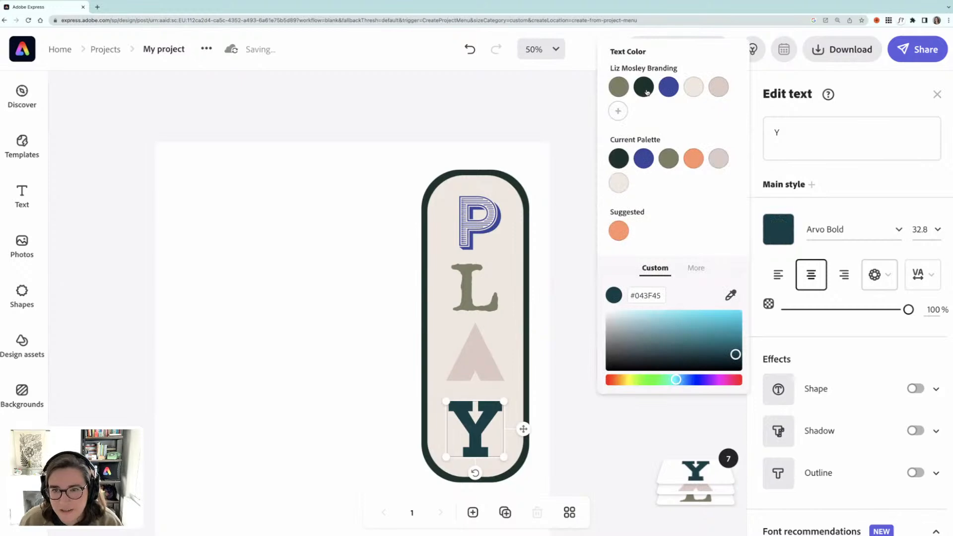
{"action": "left_click", "coordinate": [668, 87]}
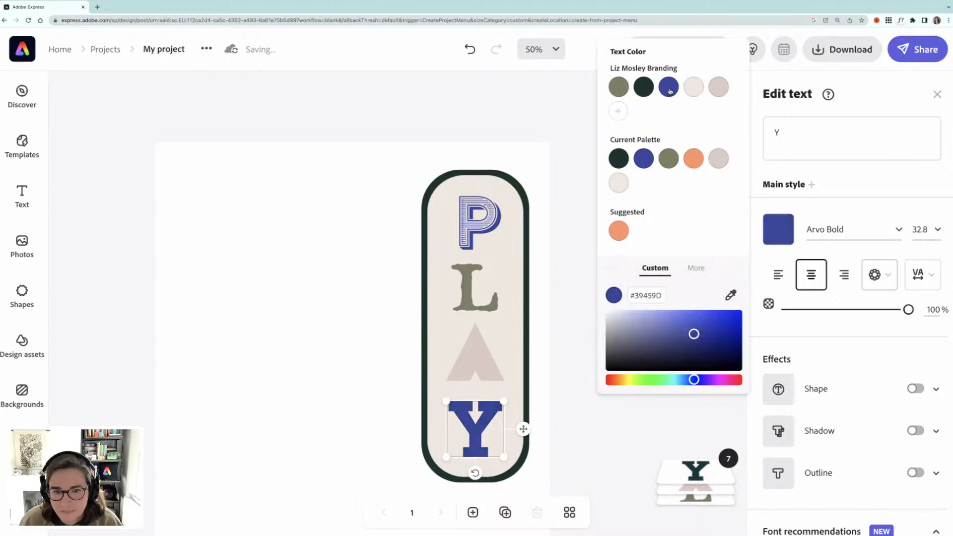
{"action": "left_click", "coordinate": [298, 345]}
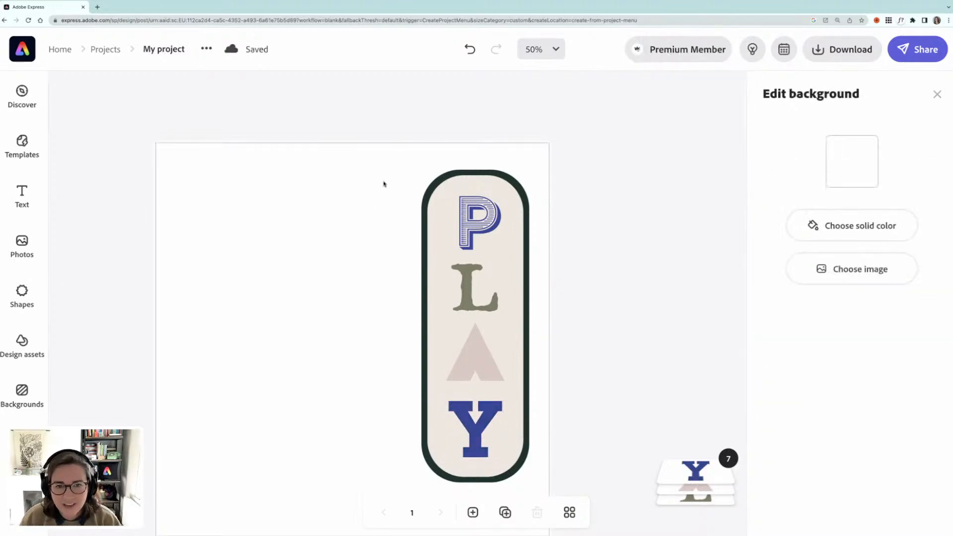
Group the pill with its four letters and shrink the group to about four fifths of its size
{"action": "left_click_drag", "start_coordinate": [623, 362], "coordinate": [378, 274]}
{"action": "left_click_drag", "start_coordinate": [623, 463], "coordinate": [403, 201]}
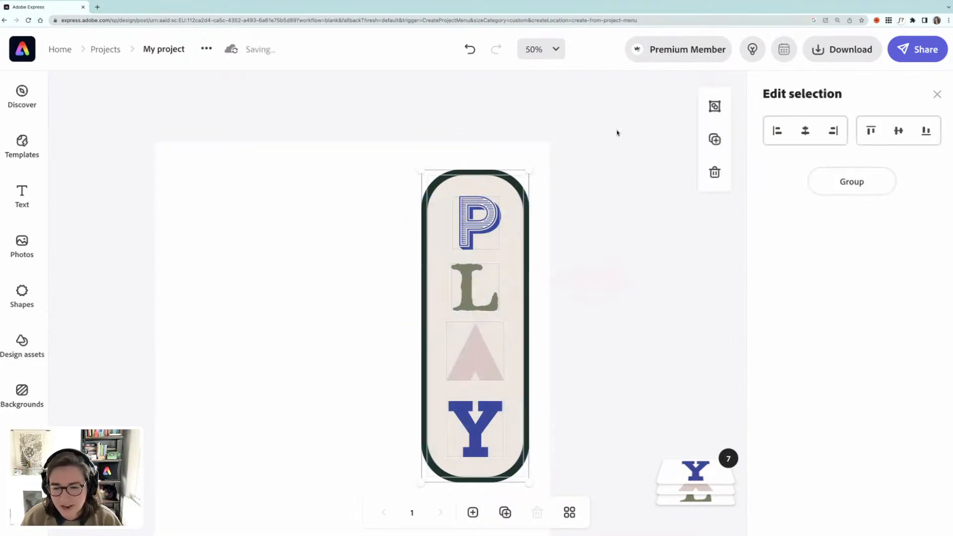
{"action": "key", "text": "ctrl+g"}
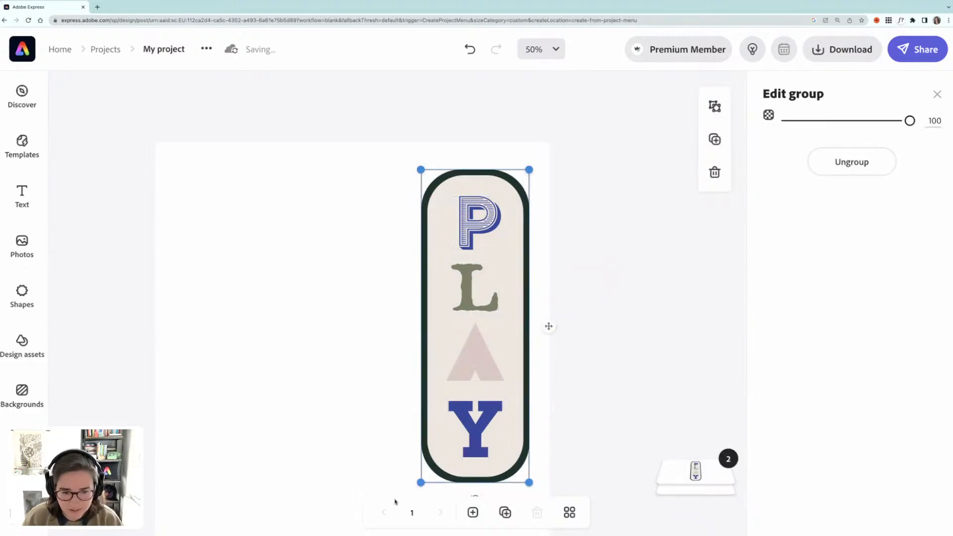
{"action": "left_click_drag", "start_coordinate": [419, 482], "coordinate": [455, 426]}
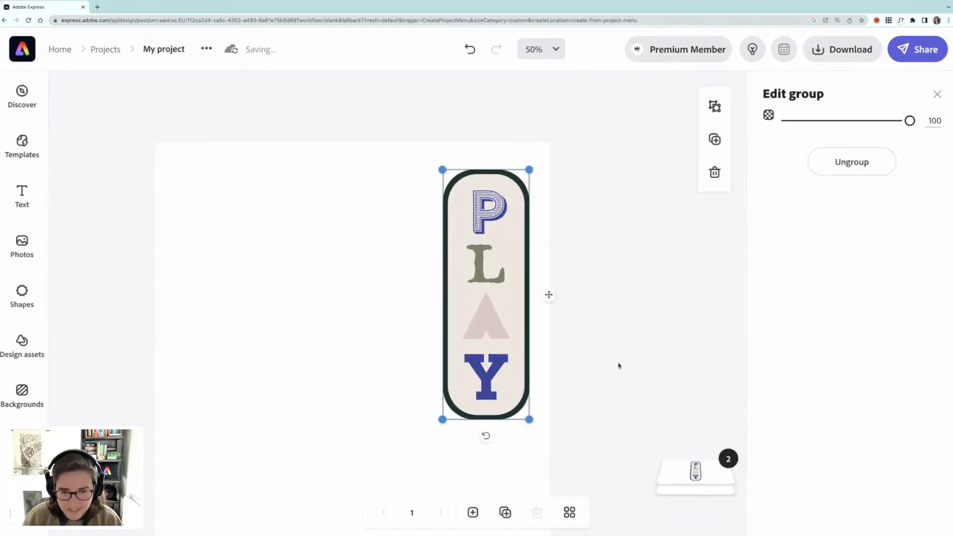
Add a solid filled circle from the basic circle shapes to the page
{"action": "scroll", "coordinate": [618, 364], "scroll_direction": "left", "scroll_amount": 3}
{"action": "scroll", "coordinate": [619, 364], "scroll_direction": "down", "scroll_amount": 5}
{"action": "scroll", "coordinate": [618, 365], "scroll_direction": "up", "scroll_amount": 3}
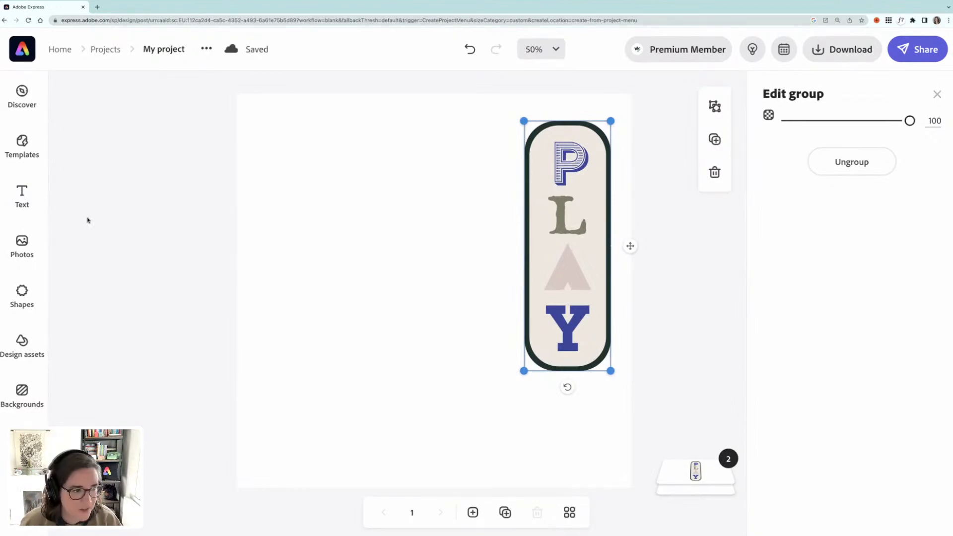
{"action": "left_click", "coordinate": [22, 294]}
{"action": "scroll", "coordinate": [166, 236], "scroll_direction": "up", "scroll_amount": 2}
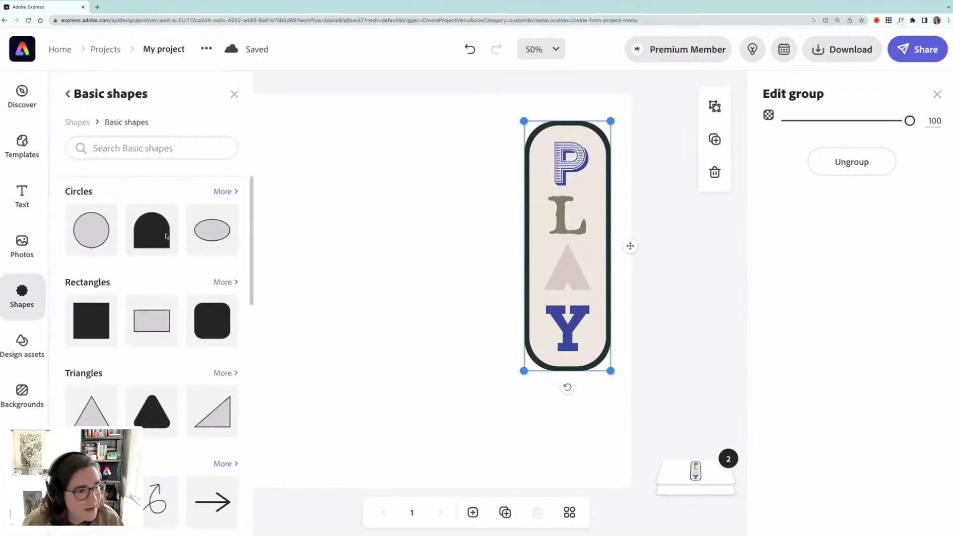
{"action": "left_click", "coordinate": [223, 192]}
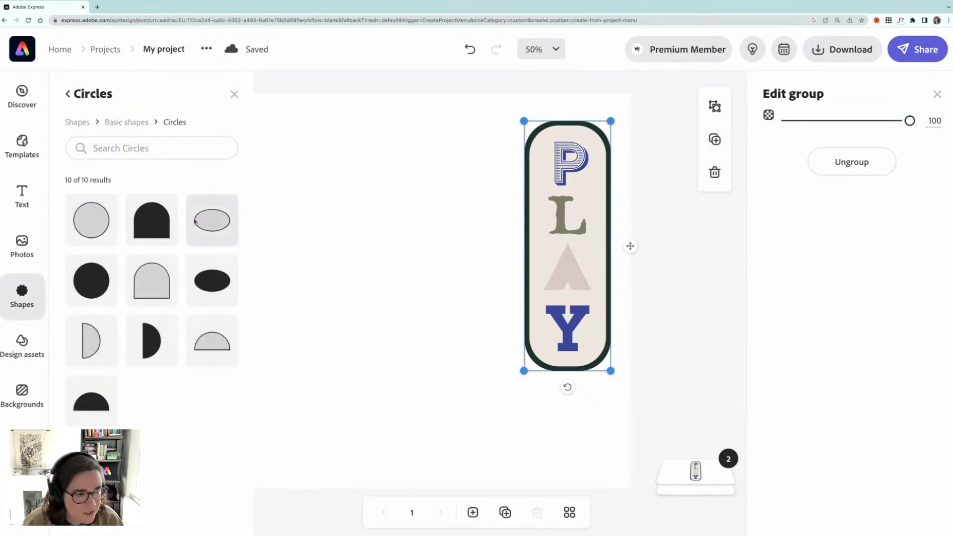
{"action": "left_click", "coordinate": [90, 279]}
Shrink the circle to about the width of the pill and position it in the open space beside the pill
{"action": "left_click", "coordinate": [502, 332]}
{"action": "left_click_drag", "start_coordinate": [501, 332], "coordinate": [477, 321]}
{"action": "left_click_drag", "start_coordinate": [527, 372], "coordinate": [478, 323]}
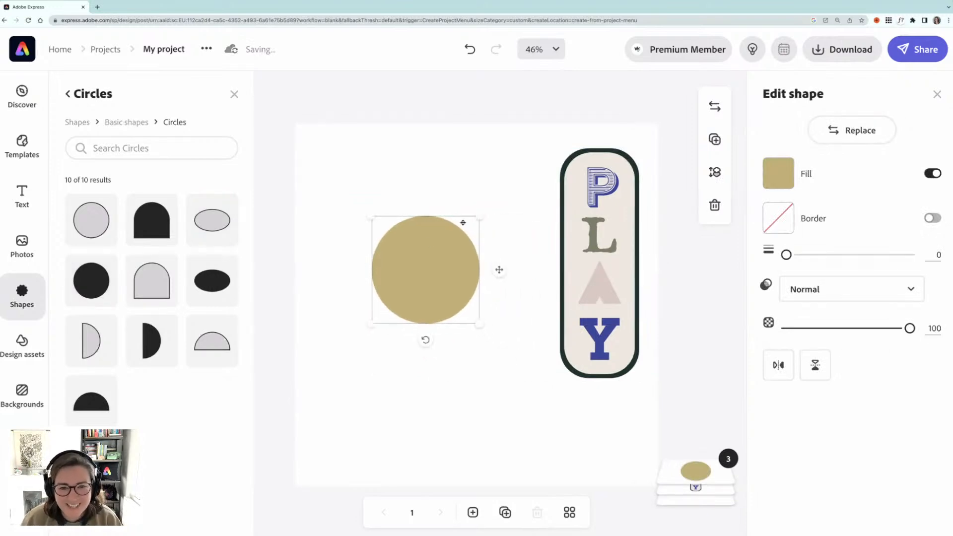
{"action": "left_click_drag", "start_coordinate": [476, 216], "coordinate": [449, 243]}
{"action": "left_click_drag", "start_coordinate": [417, 292], "coordinate": [448, 288]}
{"action": "mouse_move", "coordinate": [479, 321]}
{"action": "left_mouse_down"}
{"action": "mouse_move", "coordinate": [470, 314]}
{"action": "mouse_move", "coordinate": [481, 325]}
{"action": "left_mouse_up"}
{"action": "left_click_drag", "start_coordinate": [449, 283], "coordinate": [442, 291]}
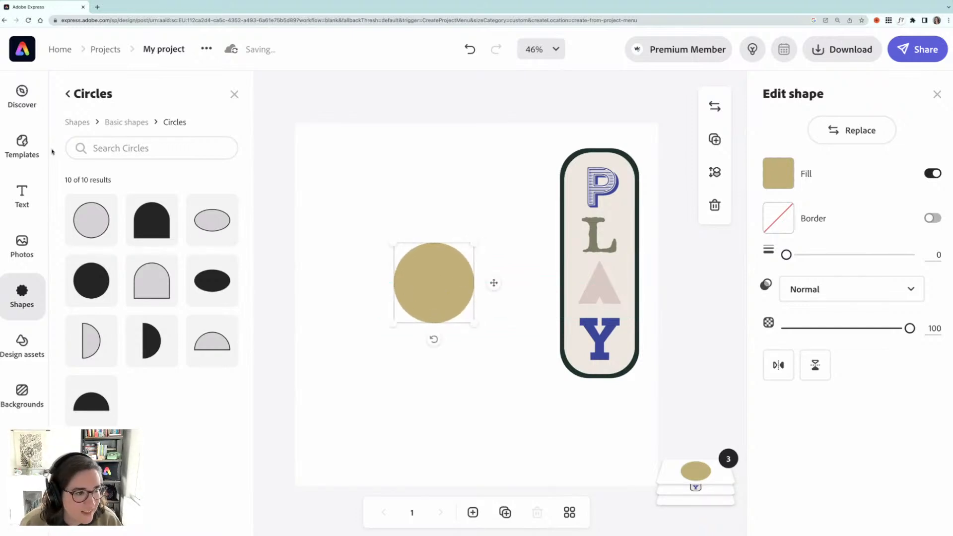
Add the text ONE STEP AT A TIME and place it just beneath the circle
{"action": "left_click", "coordinate": [34, 194]}
{"action": "left_click", "coordinate": [155, 135]}
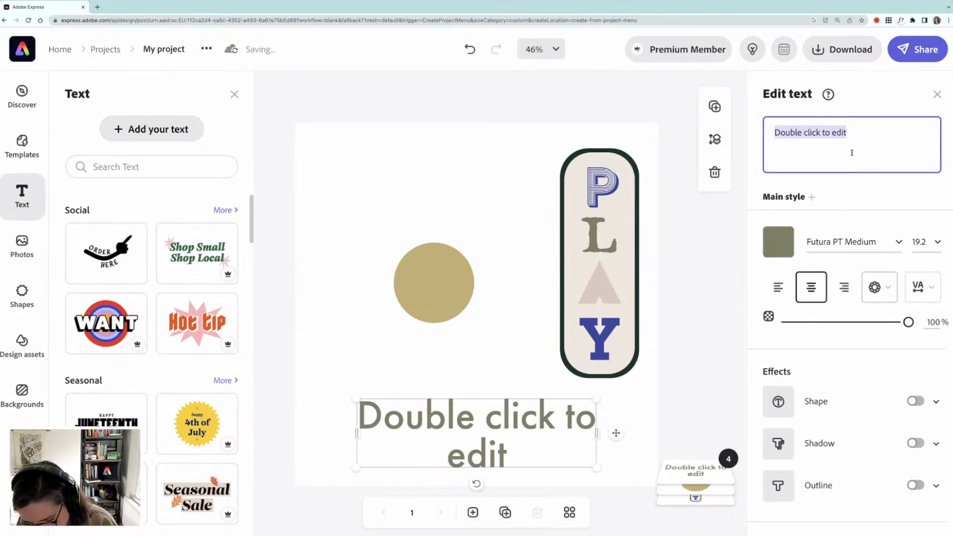
{"action": "type", "text": "ONE STEP AT A TIE"}
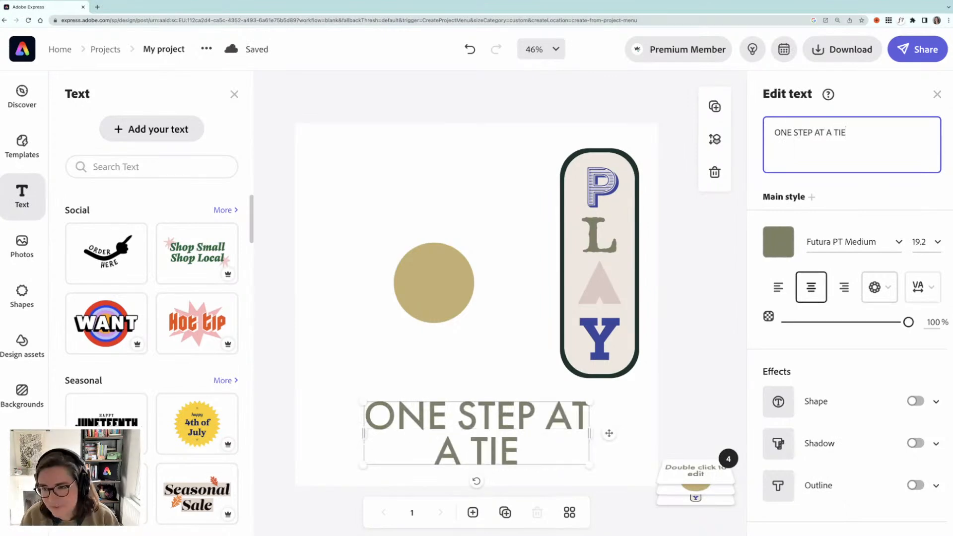
{"action": "key", "text": "BackSpace"}
{"action": "type", "text": "ME"}
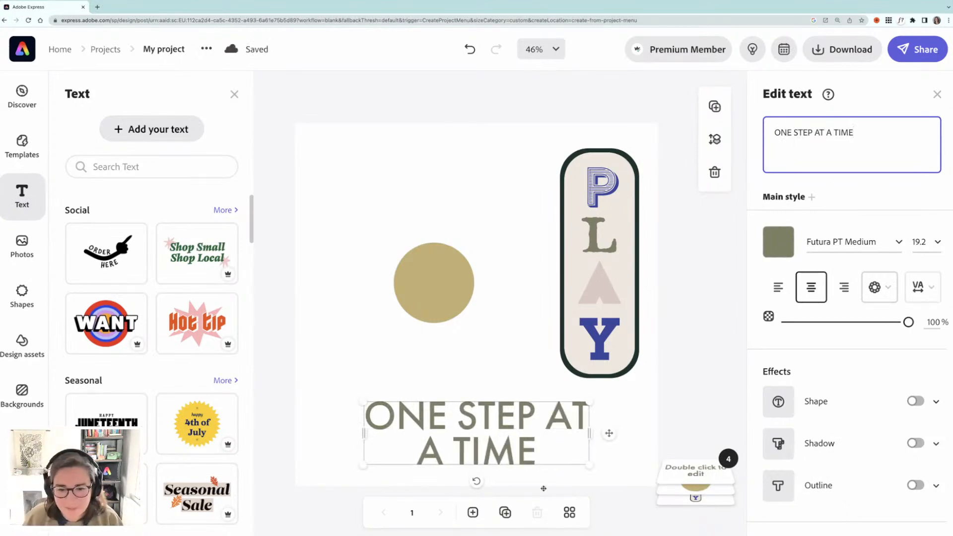
{"action": "left_click_drag", "start_coordinate": [494, 418], "coordinate": [442, 365]}
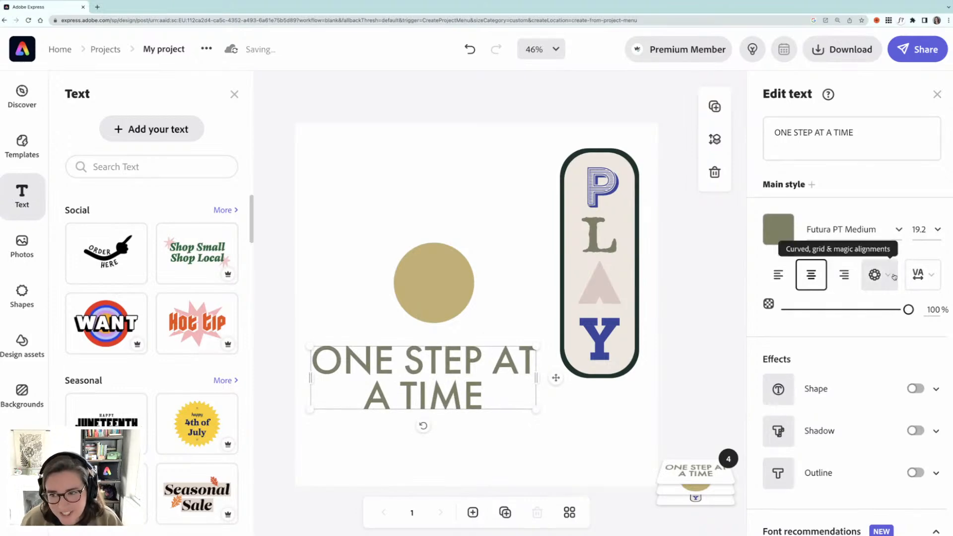
Arrange the ONE STEP AT A TIME text in a full circle at about size 11.2 and centre it around the filled circle
{"action": "left_click", "coordinate": [894, 276]}
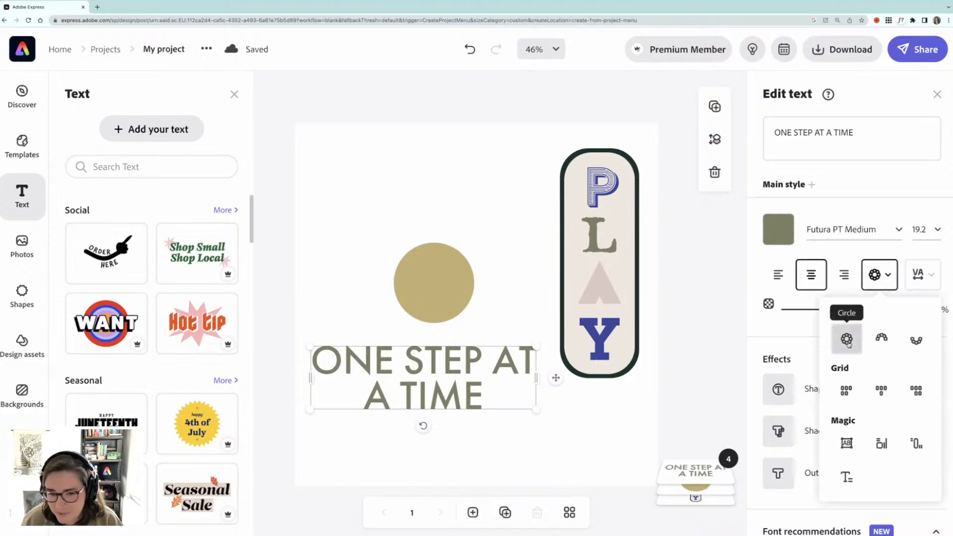
{"action": "left_click", "coordinate": [846, 339]}
{"action": "left_click_drag", "start_coordinate": [458, 412], "coordinate": [508, 461]}
{"action": "left_click_drag", "start_coordinate": [493, 413], "coordinate": [477, 294]}
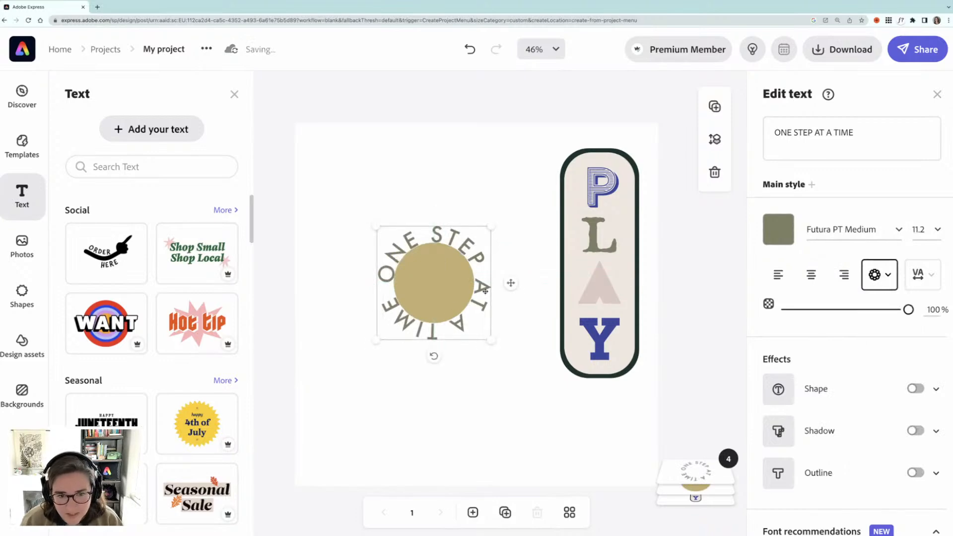
Move the circular ONE STEP AT A TIME text off the filled circle and set its font to Liz Font Regular
{"action": "left_click_drag", "start_coordinate": [484, 290], "coordinate": [492, 404]}
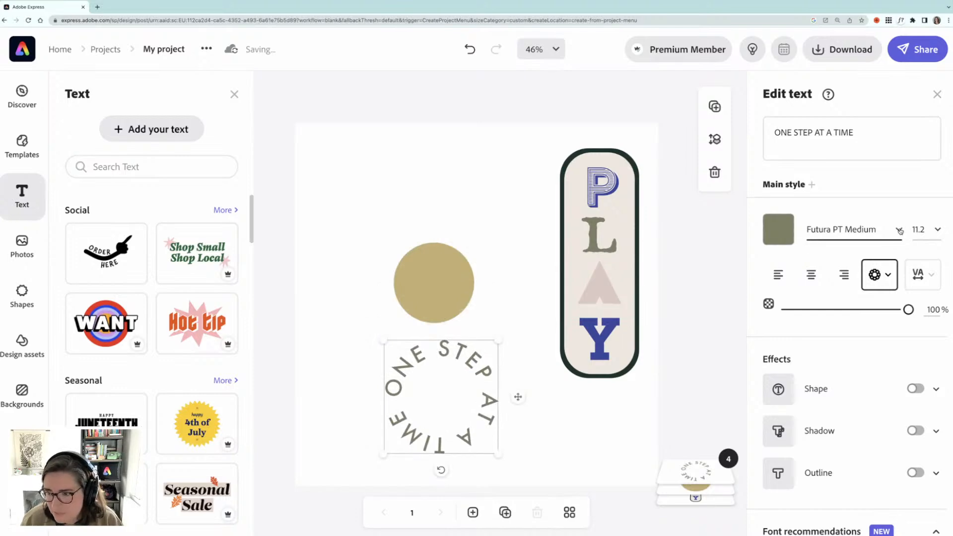
{"action": "left_click", "coordinate": [898, 229]}
{"action": "scroll", "coordinate": [834, 321], "scroll_direction": "up", "scroll_amount": 15}
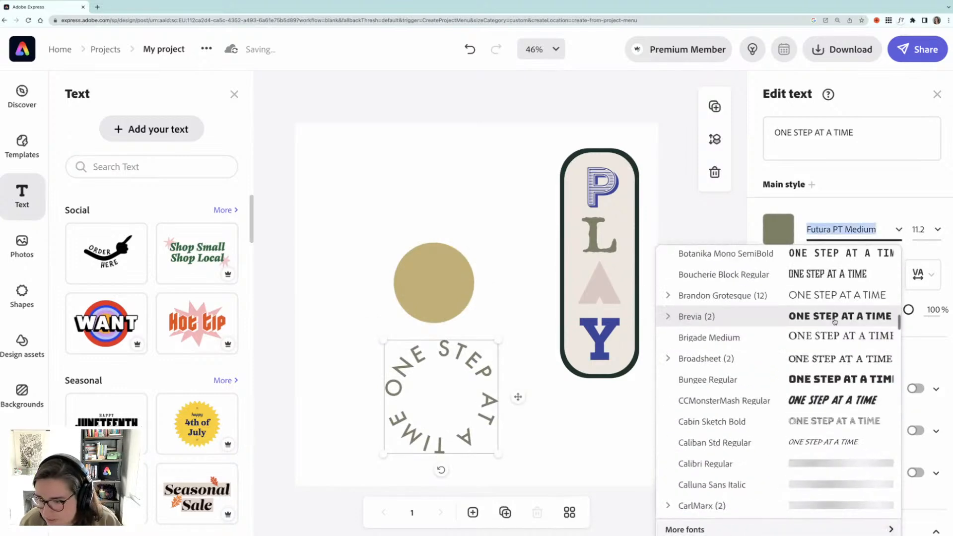
{"action": "scroll", "coordinate": [834, 321], "scroll_direction": "up", "scroll_amount": 10}
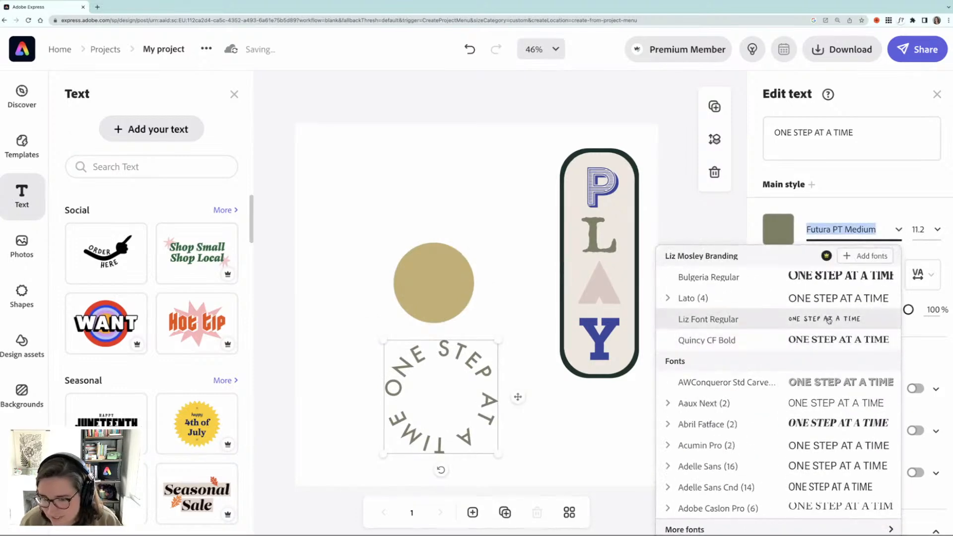
{"action": "left_click", "coordinate": [827, 320]}
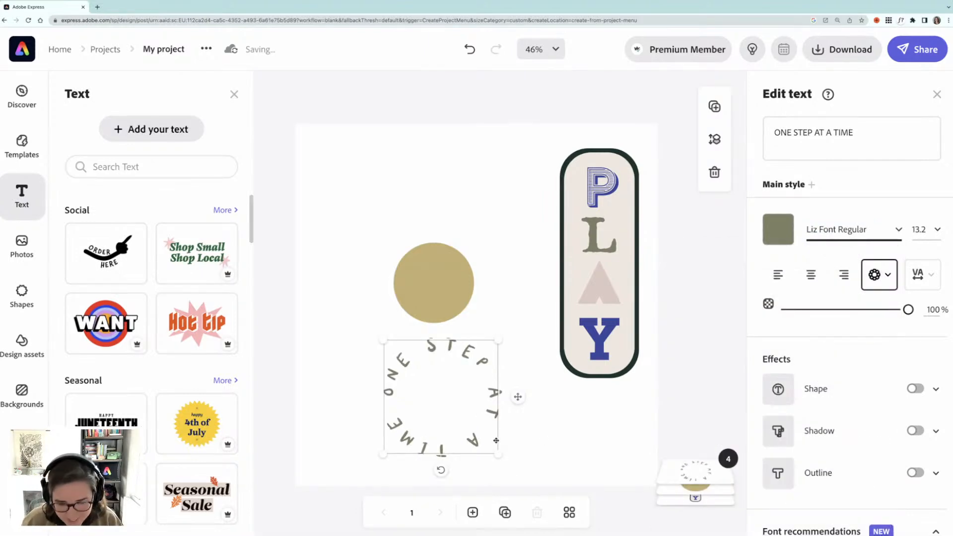
Shrink the circular text to about size 12.5 and centre it around the filled circle
{"action": "left_click_drag", "start_coordinate": [498, 453], "coordinate": [492, 447]}
{"action": "left_click_drag", "start_coordinate": [489, 407], "coordinate": [490, 298]}
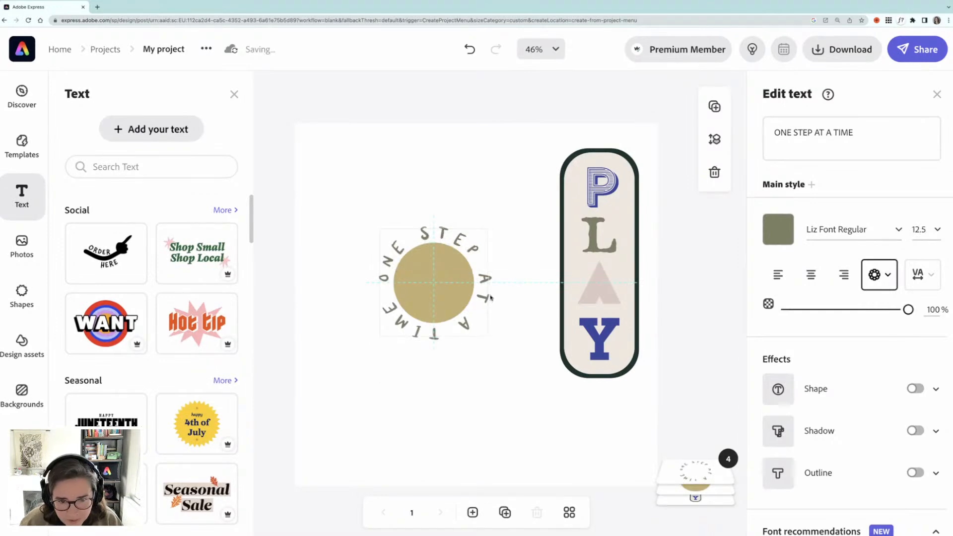
{"action": "left_click", "coordinate": [513, 380]}
{"action": "left_click", "coordinate": [451, 282]}
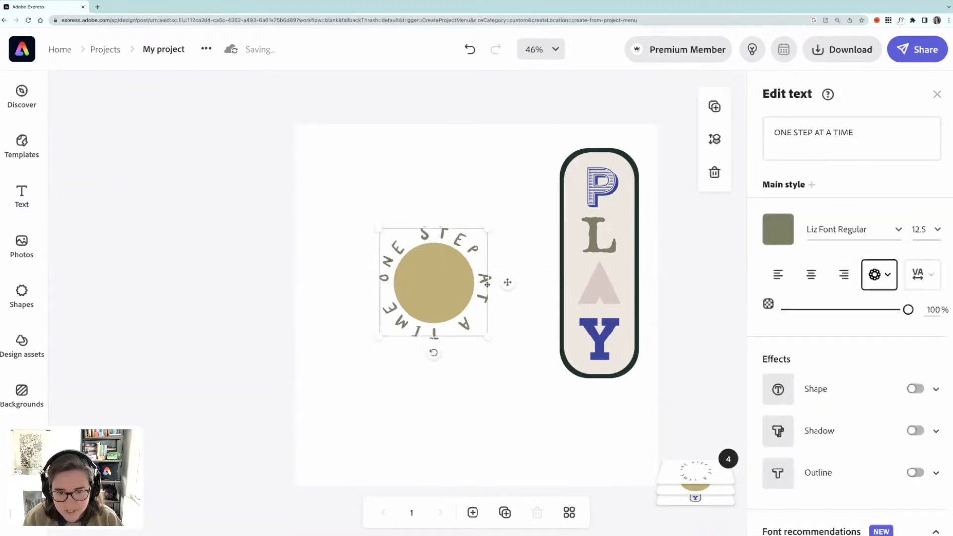
Enlarge the filled circle until it extends just beyond the text ring and place its layer beneath the text
{"action": "left_click", "coordinate": [489, 372]}
{"action": "left_click", "coordinate": [442, 312]}
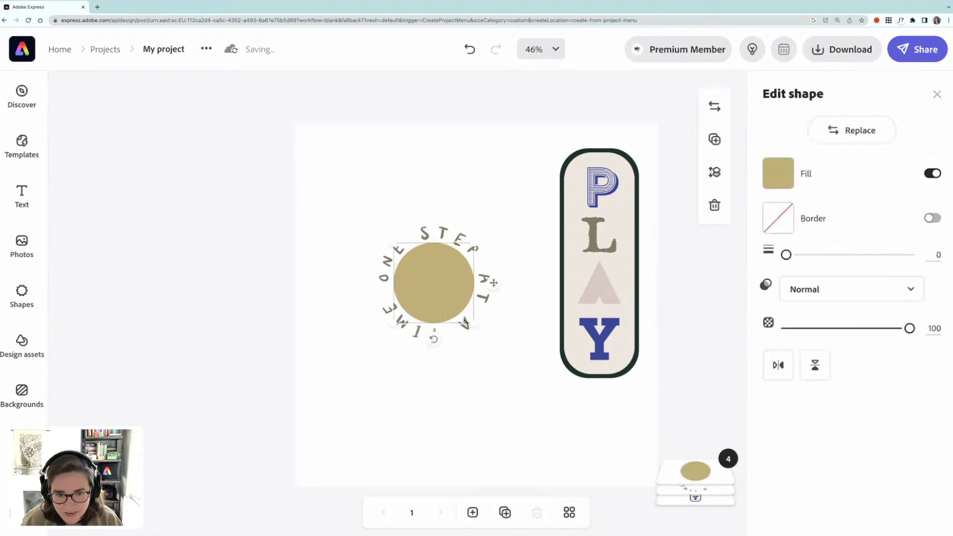
{"action": "left_click_drag", "start_coordinate": [488, 339], "coordinate": [440, 304]}
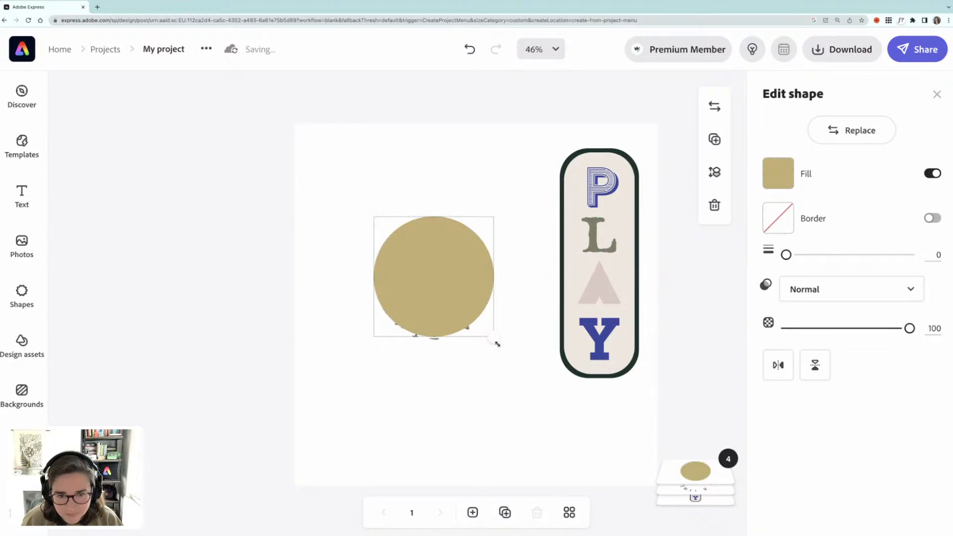
{"action": "left_click_drag", "start_coordinate": [495, 344], "coordinate": [504, 349]}
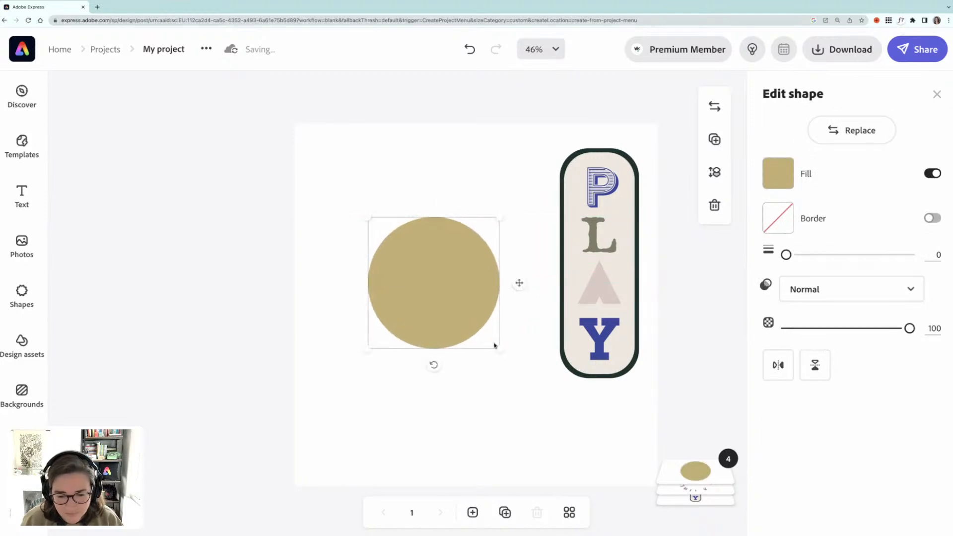
{"action": "left_click", "coordinate": [692, 474]}
{"action": "left_click_drag", "start_coordinate": [693, 372], "coordinate": [687, 404]}
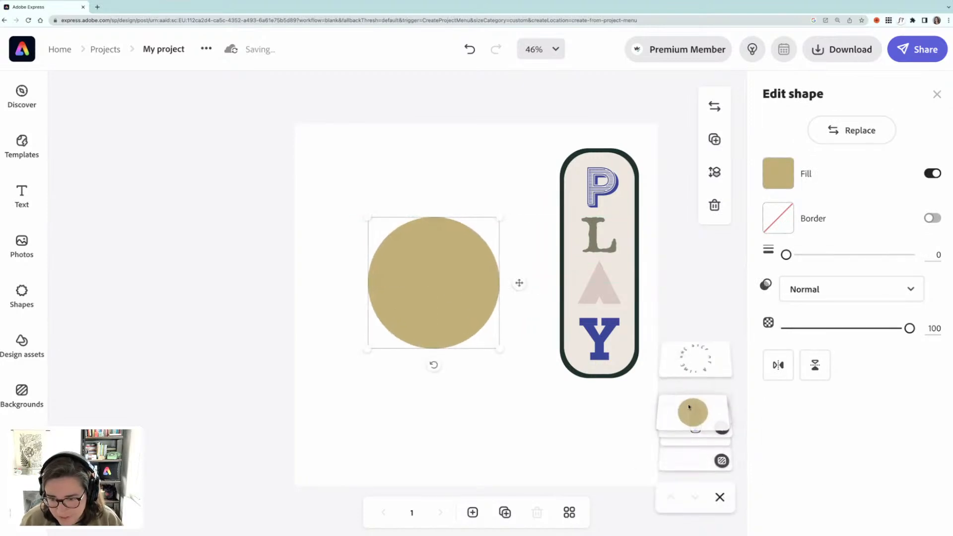
Fill the circle with the brand olive green #7A8063
{"action": "left_click", "coordinate": [779, 176]}
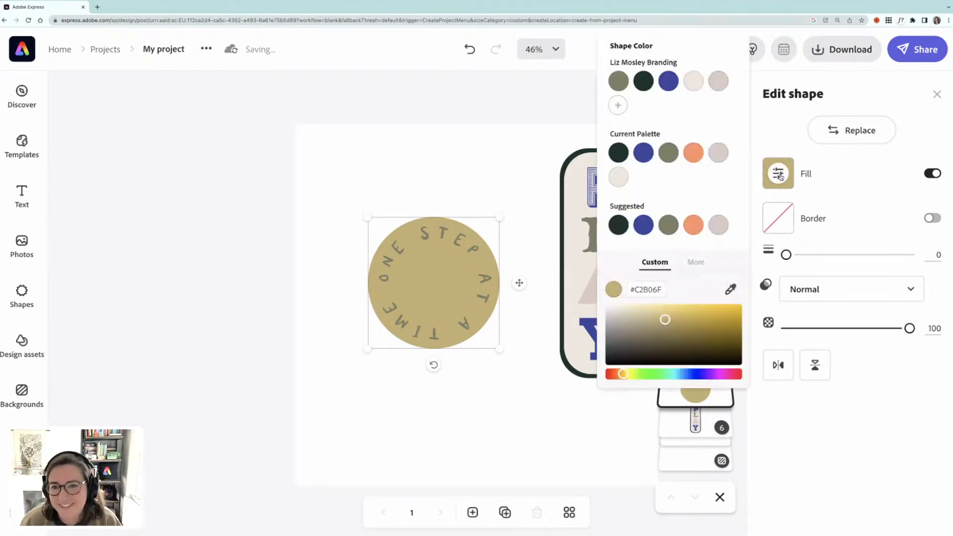
{"action": "left_click", "coordinate": [625, 85]}
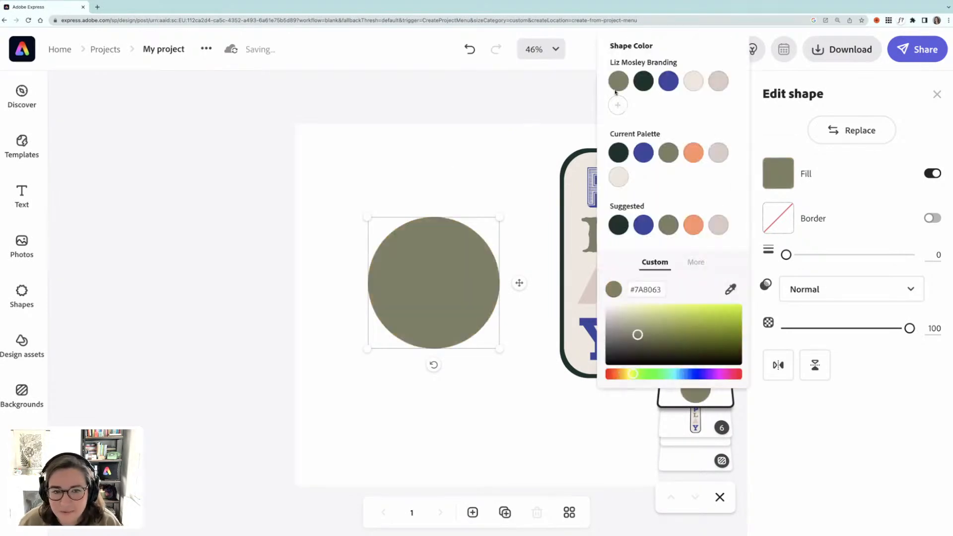
{"action": "left_click", "coordinate": [407, 171]}
Colour the circular ONE STEP AT A TIME text in the brand cream #EEE8DE
{"action": "left_click", "coordinate": [459, 251]}
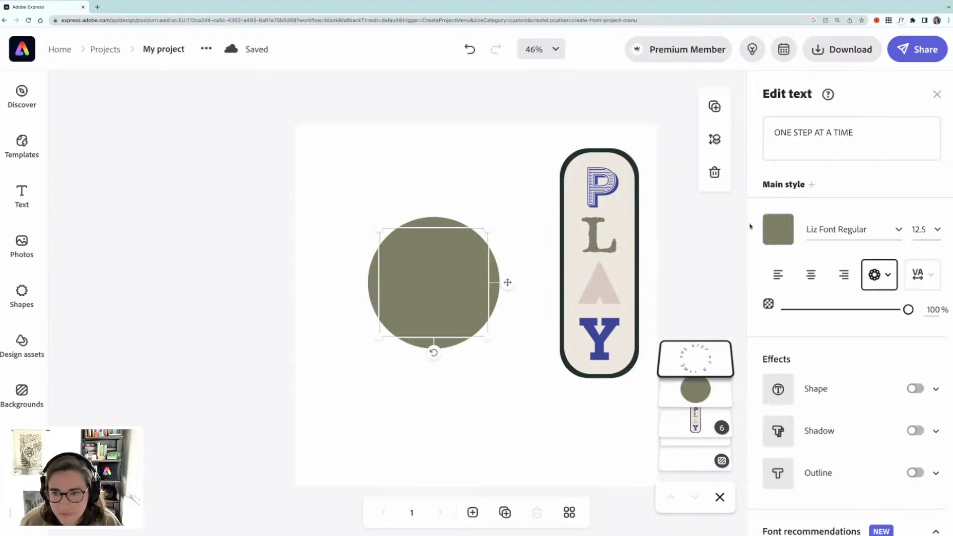
{"action": "left_click", "coordinate": [783, 231]}
{"action": "left_click", "coordinate": [695, 88]}
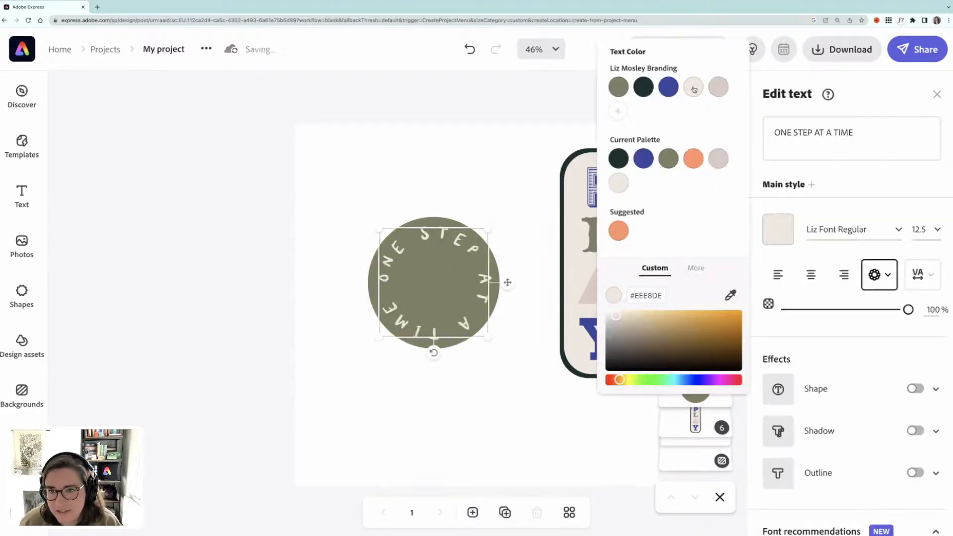
{"action": "left_click", "coordinate": [455, 189]}
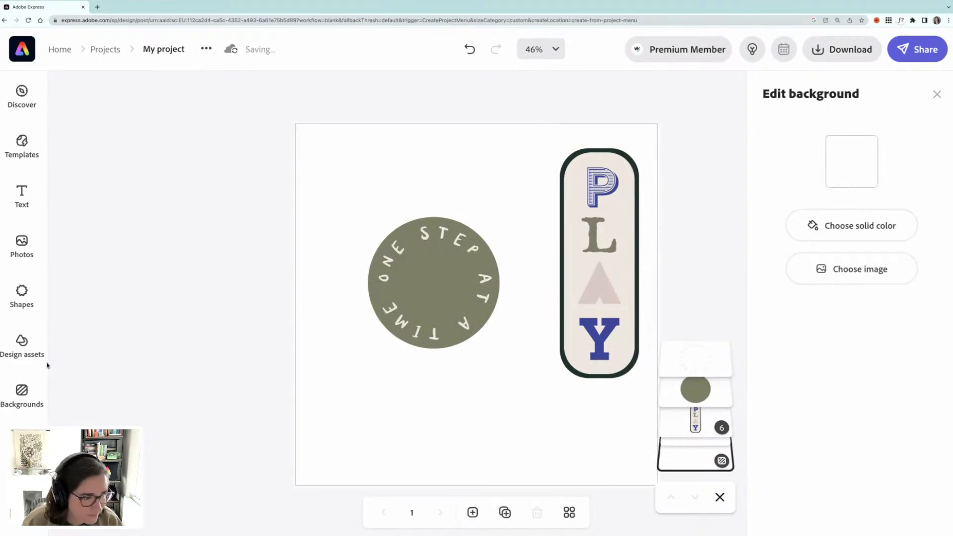
Search the design assets for "smiley face"
{"action": "left_click", "coordinate": [21, 342]}
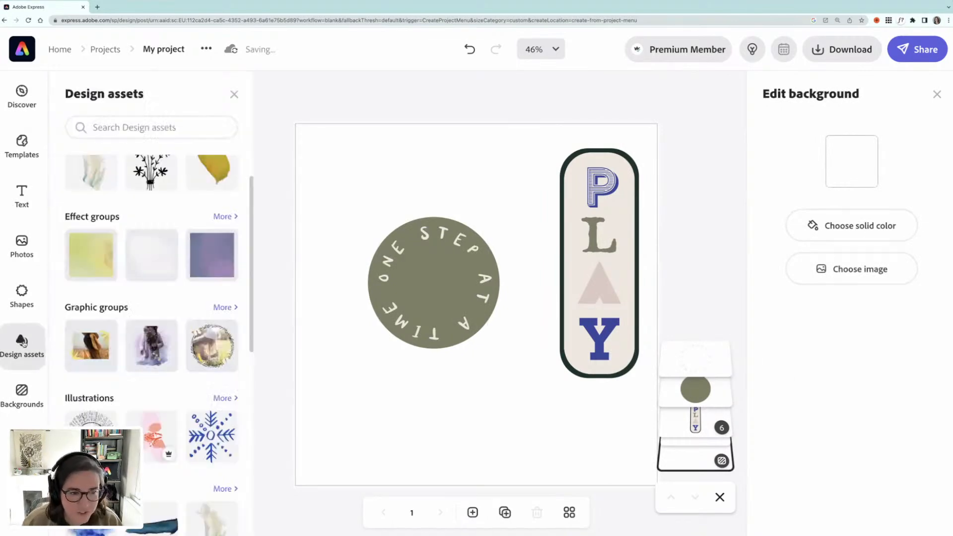
{"action": "scroll", "coordinate": [157, 188], "scroll_direction": "up", "scroll_amount": 1}
{"action": "left_click", "coordinate": [111, 127]}
{"action": "type", "text": "sm"}
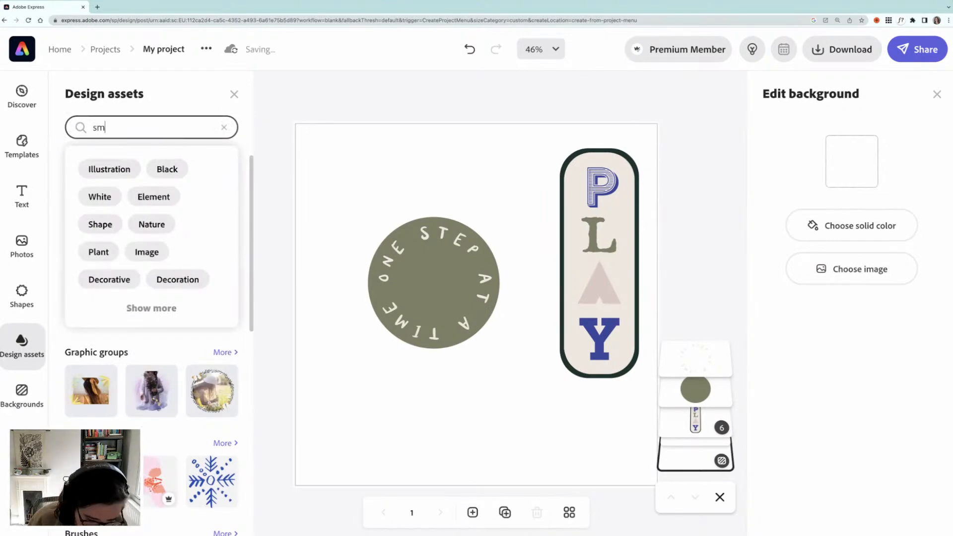
{"action": "type", "text": "iley face"}
{"action": "key", "text": "Return"}
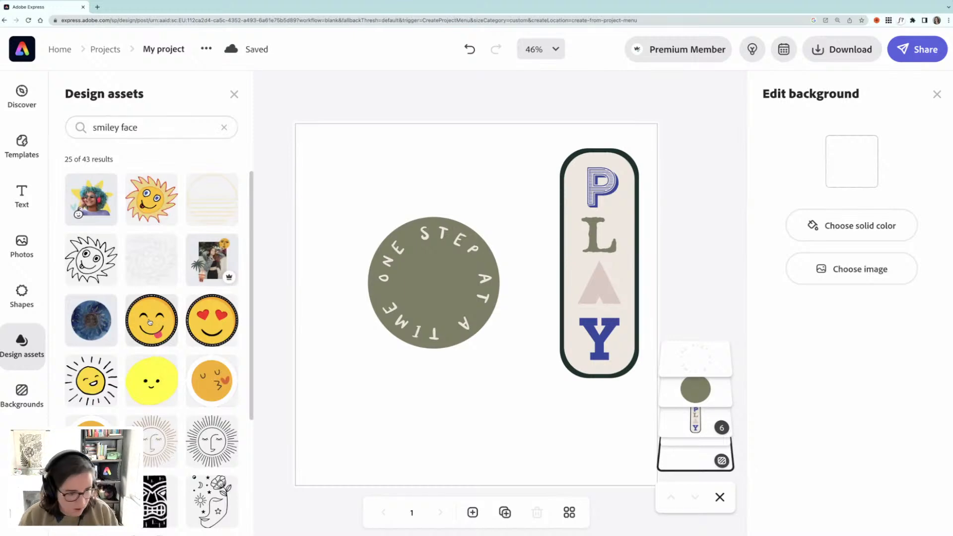
Look through the smiley face assets and add the plain yellow blob with a small smile to the page
{"action": "scroll", "coordinate": [153, 322], "scroll_direction": "down", "scroll_amount": 5}
{"action": "scroll", "coordinate": [150, 322], "scroll_direction": "down", "scroll_amount": 5}
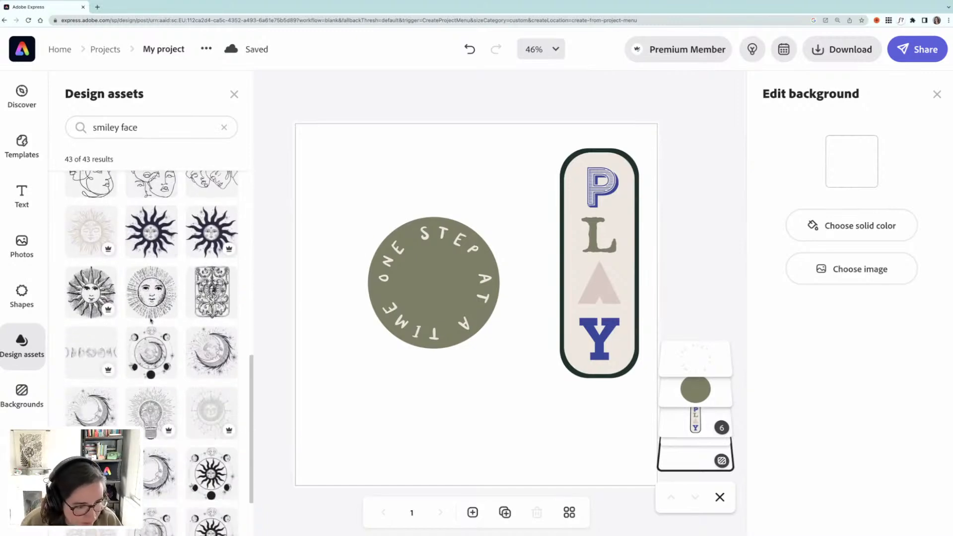
{"action": "scroll", "coordinate": [150, 322], "scroll_direction": "down", "scroll_amount": 2}
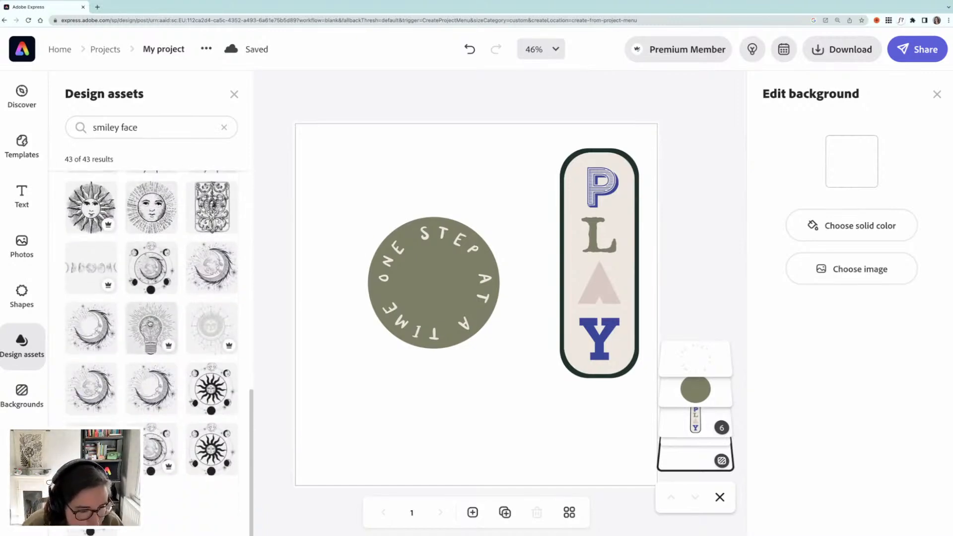
{"action": "scroll", "coordinate": [150, 322], "scroll_direction": "up", "scroll_amount": 8}
{"action": "scroll", "coordinate": [150, 323], "scroll_direction": "up", "scroll_amount": 4}
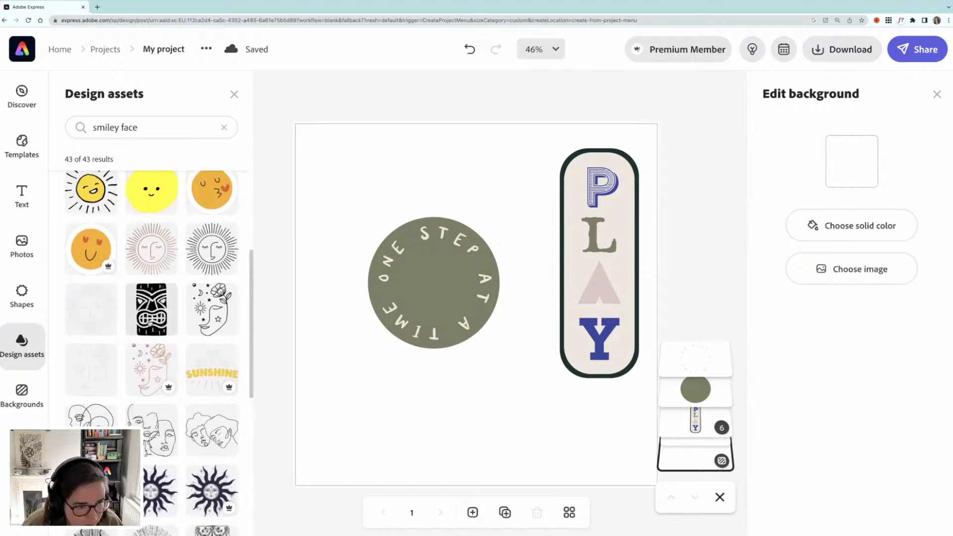
{"action": "left_click", "coordinate": [156, 389]}
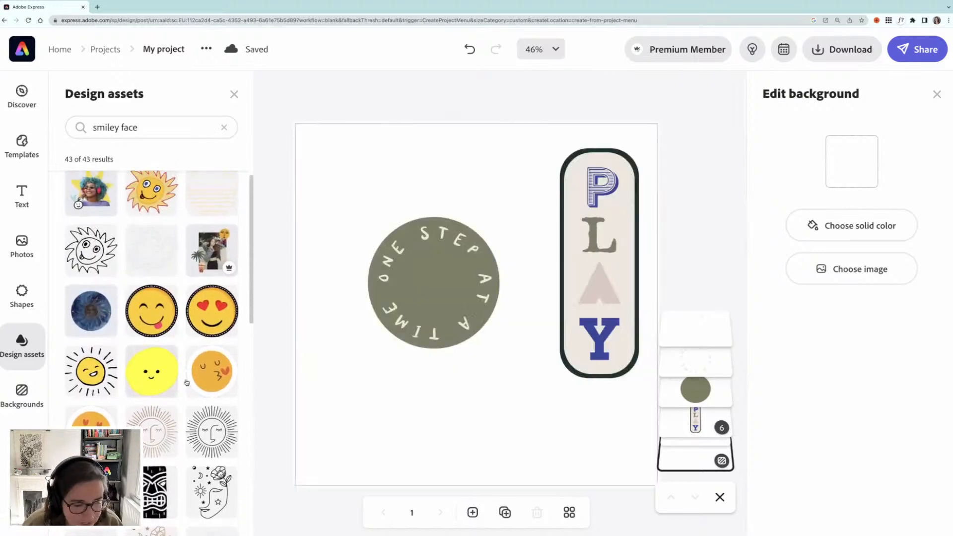
Shrink the yellow smiley face to fit inside the text ring and centre it there, nudging it slightly upward
{"action": "left_click", "coordinate": [434, 426]}
{"action": "left_click_drag", "start_coordinate": [505, 481], "coordinate": [453, 430]}
{"action": "left_click_drag", "start_coordinate": [419, 395], "coordinate": [444, 303]}
{"action": "left_click_drag", "start_coordinate": [477, 335], "coordinate": [442, 282]}
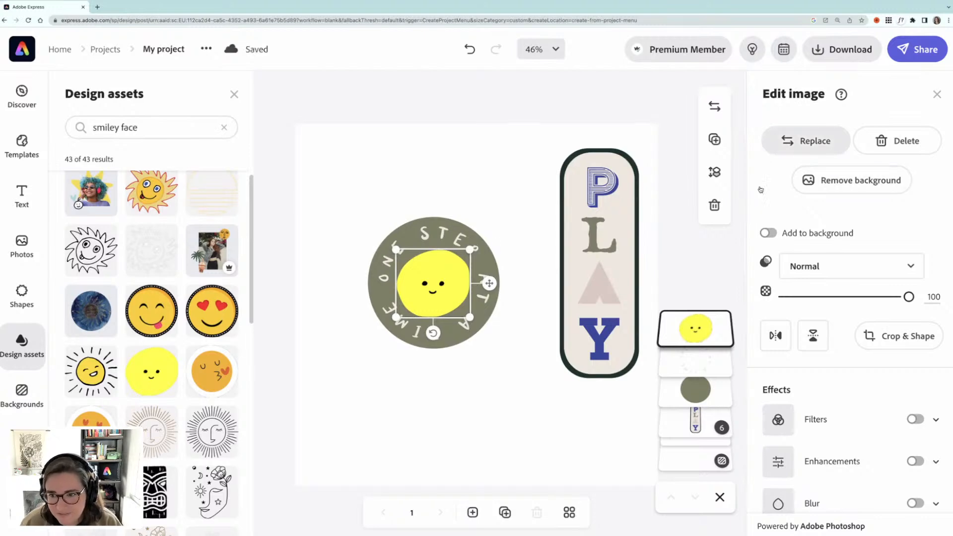
{"action": "left_click", "coordinate": [430, 220]}
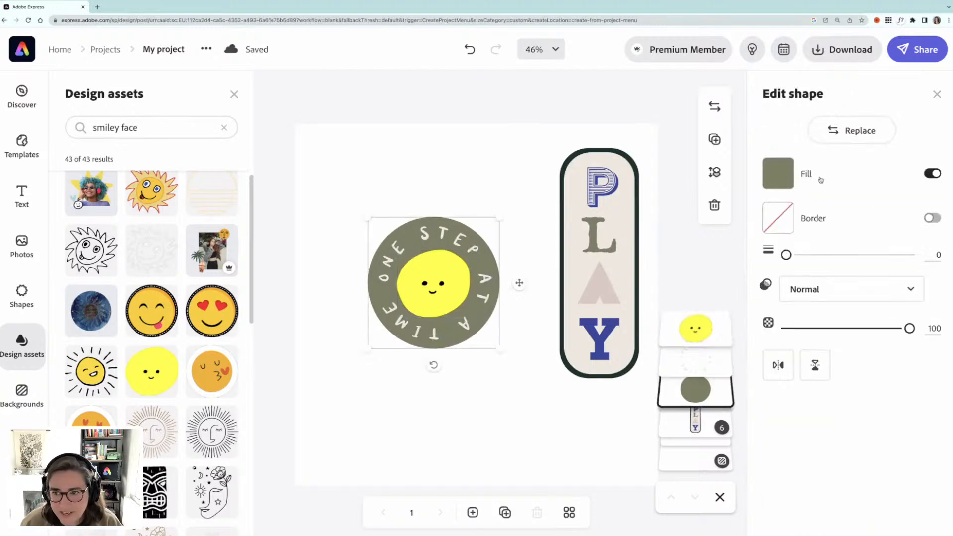
{"action": "left_click", "coordinate": [457, 291]}
{"action": "key", "text": "Up"}
{"action": "key", "text": "Up"}
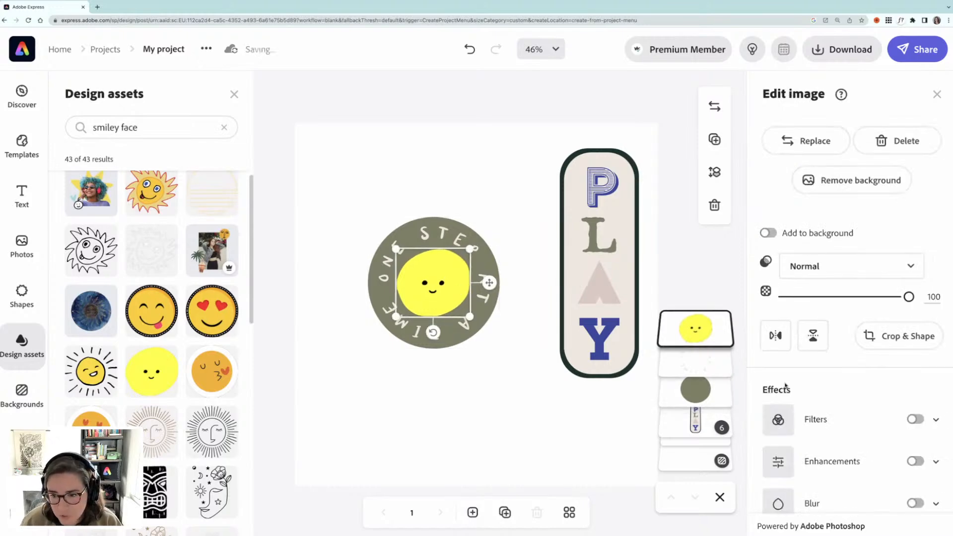
Apply a Duotone filter to the smiley face with the brand blue #39459D as its shadows colour
{"action": "left_click", "coordinate": [915, 420]}
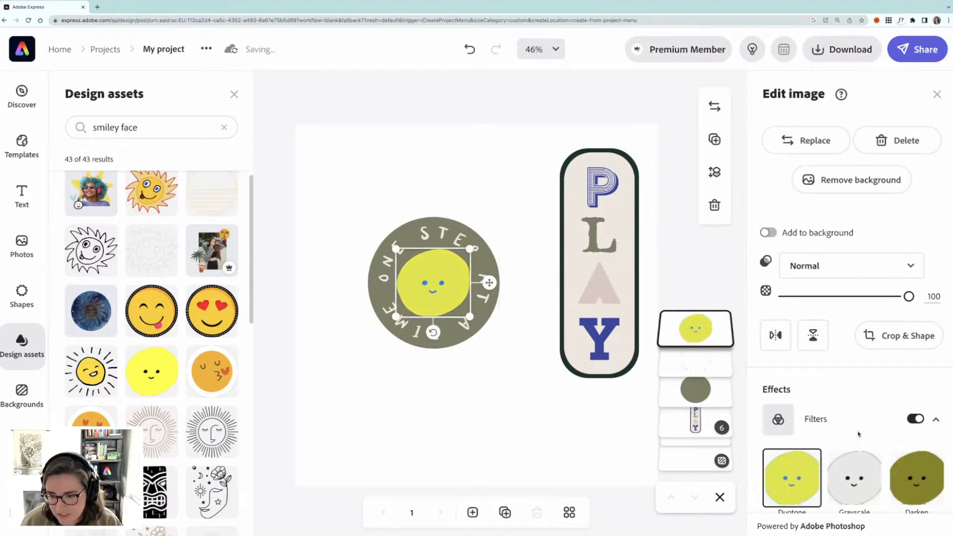
{"action": "scroll", "coordinate": [858, 434], "scroll_direction": "down", "scroll_amount": 3}
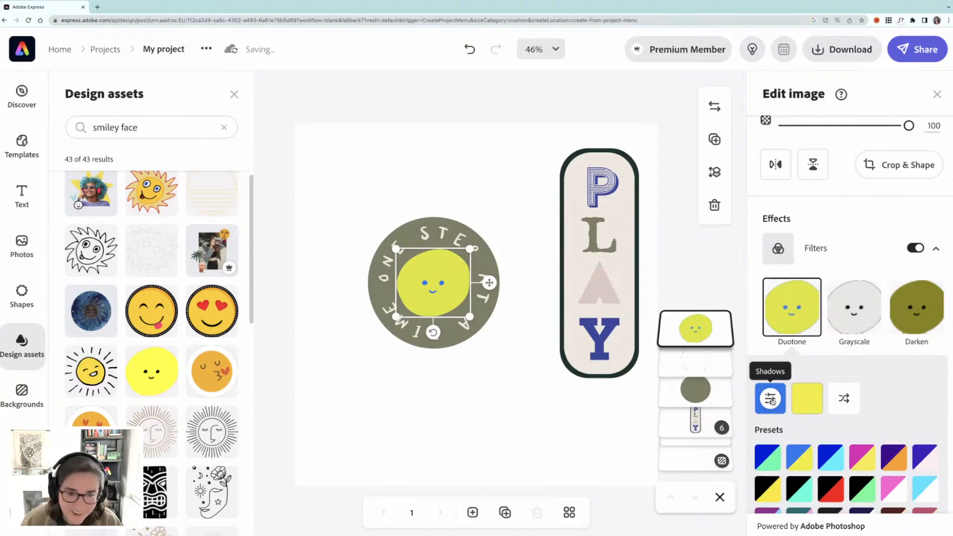
{"action": "left_click", "coordinate": [771, 400]}
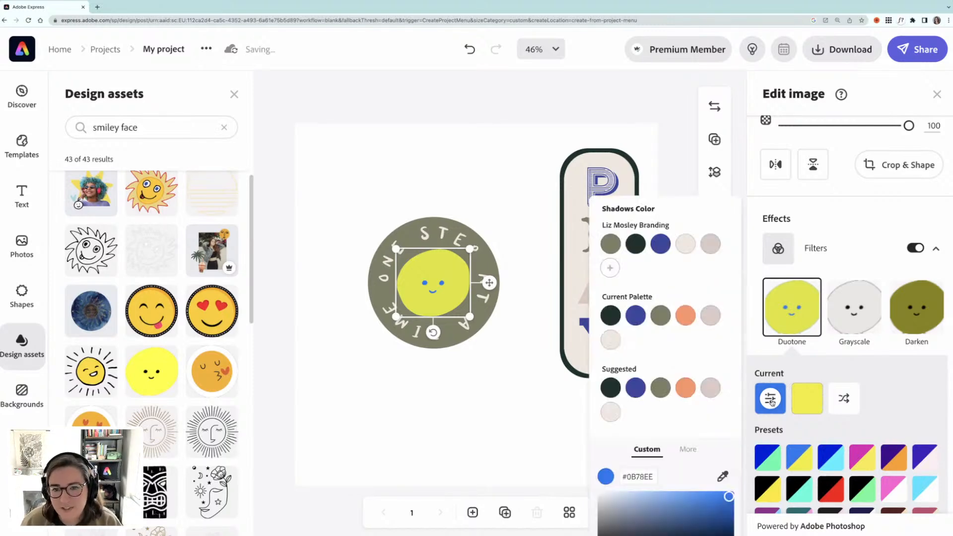
{"action": "left_click", "coordinate": [660, 244]}
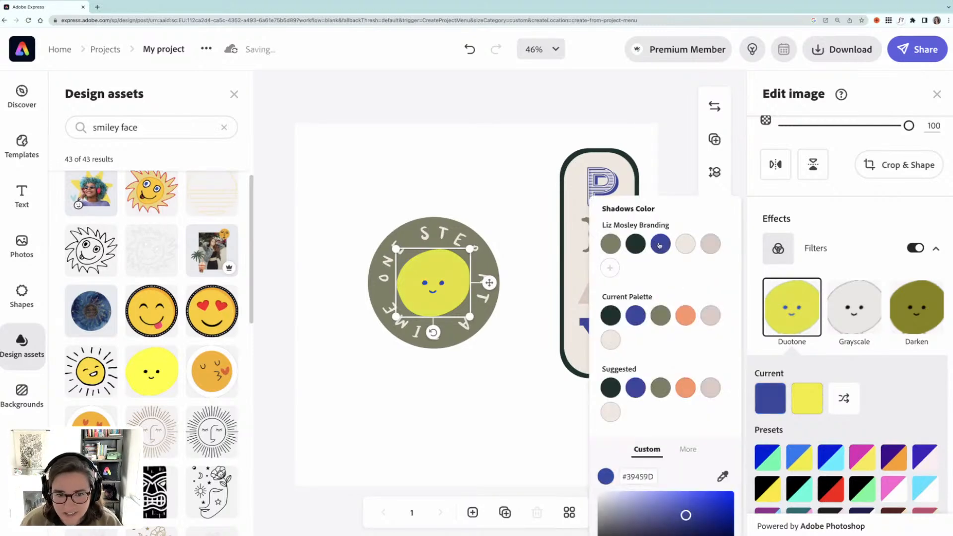
Set the smiley's duotone highlights to brand blue #39459D and its shadows to brand pink #DCCBC3, and swap the two colours
{"action": "left_click", "coordinate": [807, 398]}
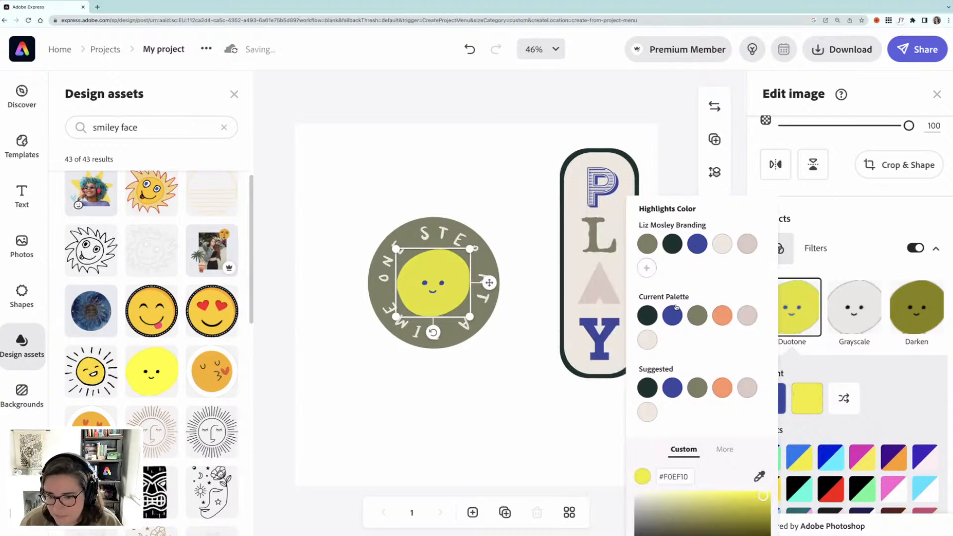
{"action": "left_click", "coordinate": [697, 245]}
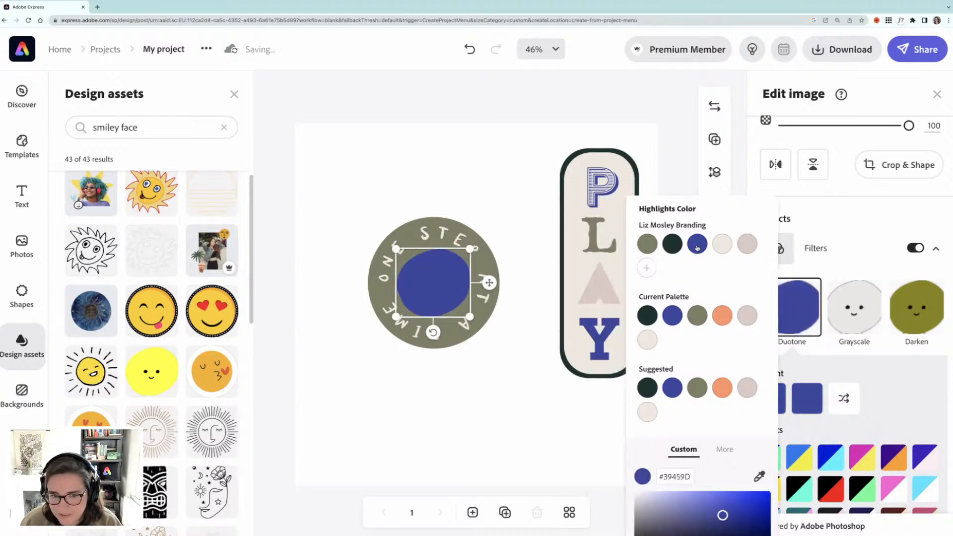
{"action": "left_click", "coordinate": [769, 398]}
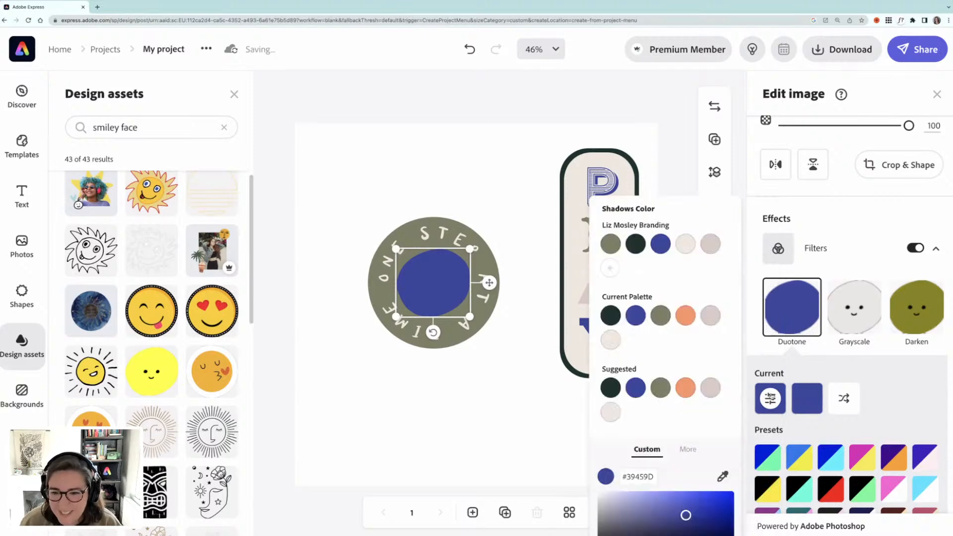
{"action": "left_click", "coordinate": [710, 246]}
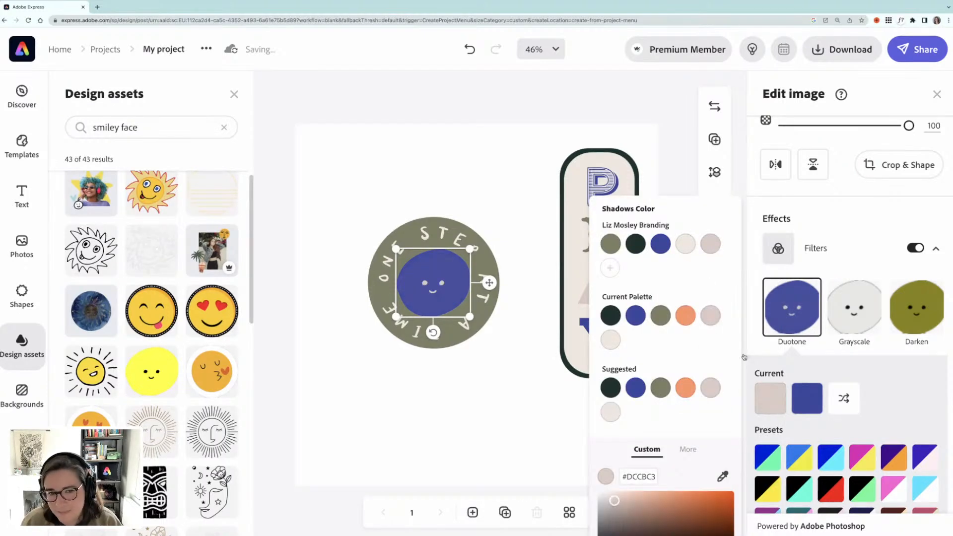
{"action": "left_click", "coordinate": [843, 399]}
{"action": "left_click", "coordinate": [843, 399]}
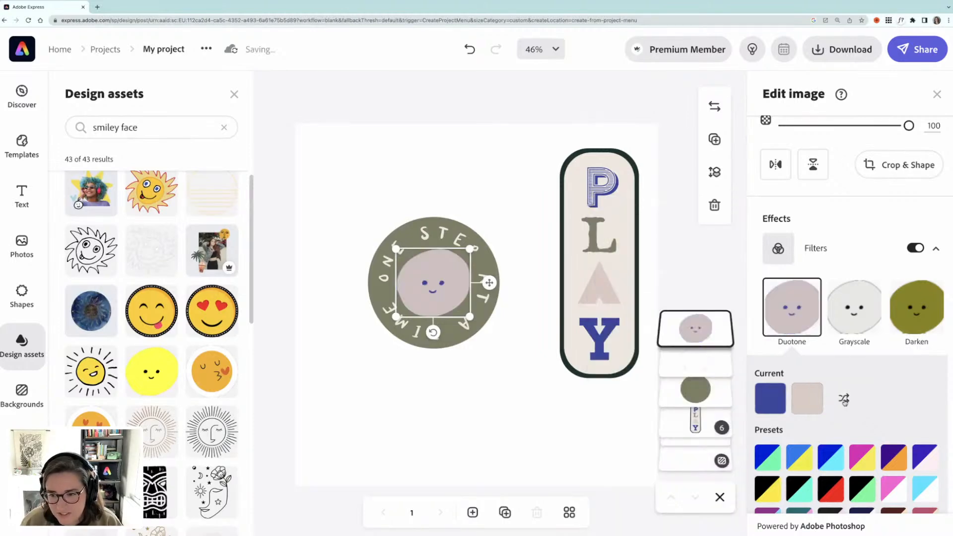
{"action": "left_click", "coordinate": [506, 395]}
{"action": "left_click", "coordinate": [439, 270]}
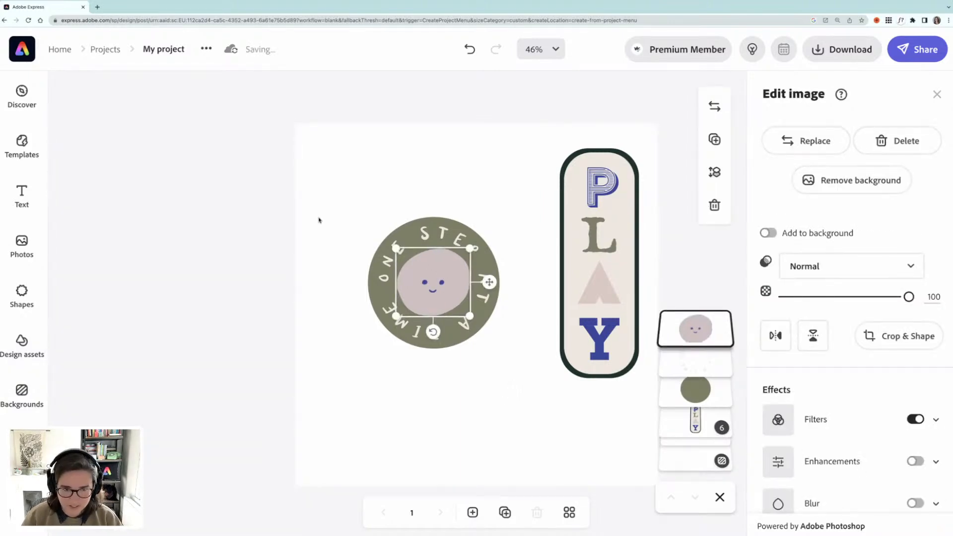
Group the badge's circle, ring text and smiley, and place the badge smaller and slightly tilted anticlockwise in the page's upper-left corner
{"action": "left_click", "coordinate": [327, 241]}
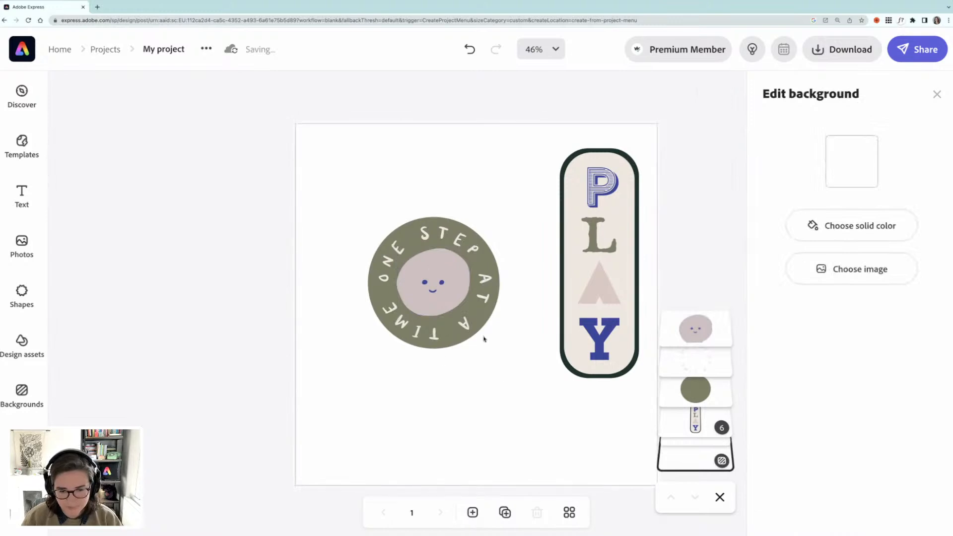
{"action": "left_click_drag", "start_coordinate": [259, 206], "coordinate": [502, 366]}
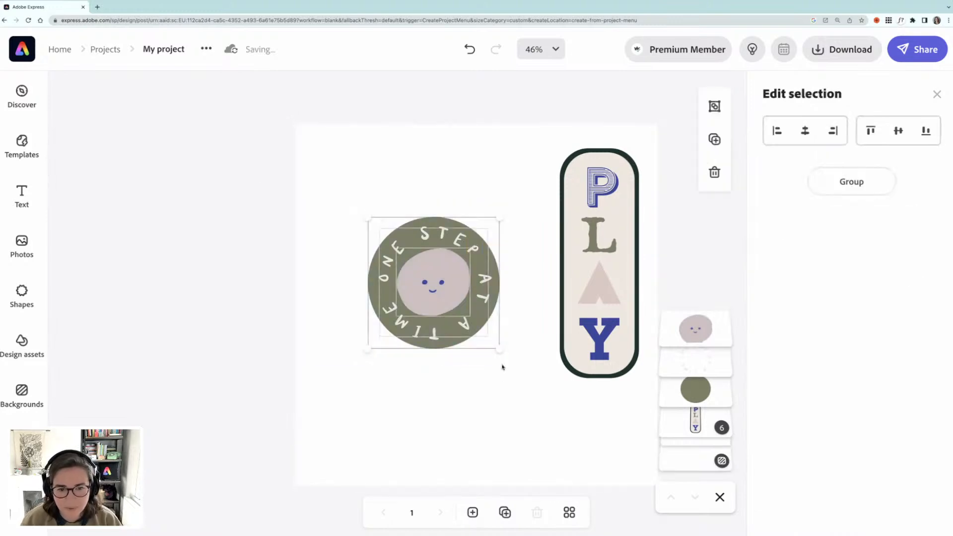
{"action": "key", "text": "ctrl+g"}
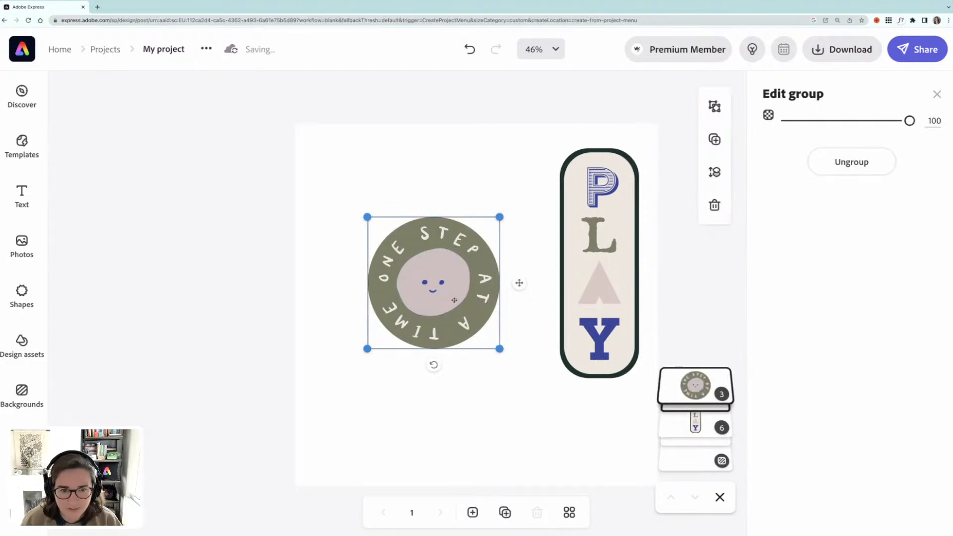
{"action": "left_click_drag", "start_coordinate": [499, 348], "coordinate": [406, 225]}
{"action": "left_click_drag", "start_coordinate": [377, 271], "coordinate": [383, 272]}
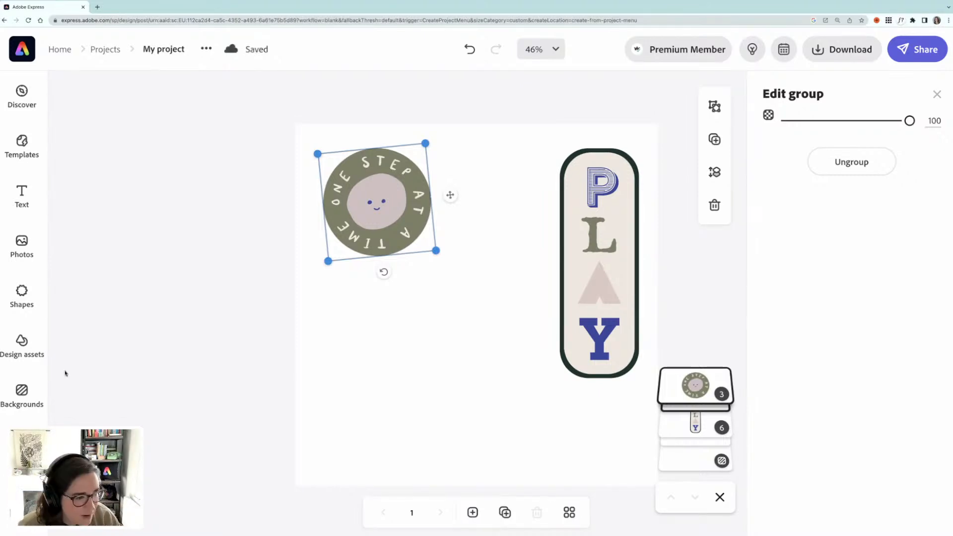
Search the design assets for "eyes" and look through the results
{"action": "left_click", "coordinate": [22, 345]}
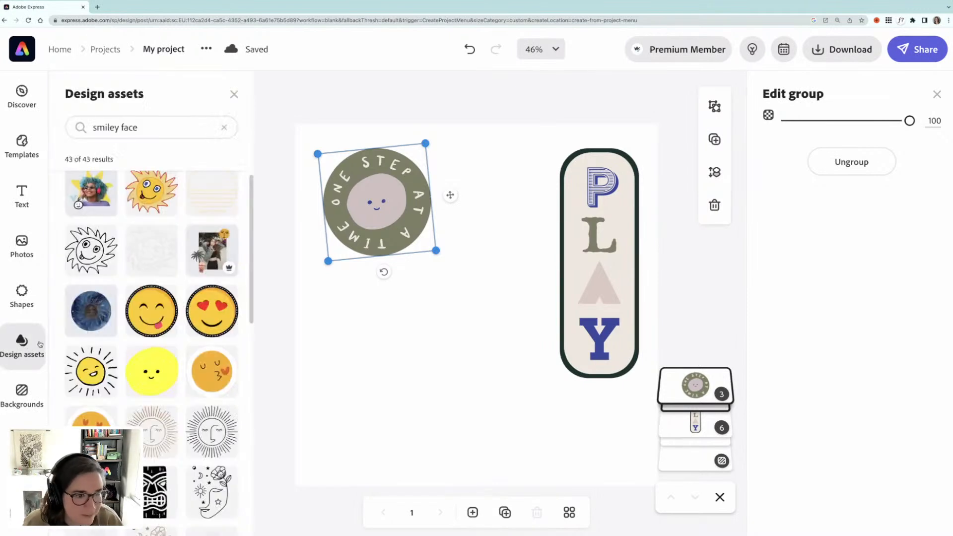
{"action": "left_click", "coordinate": [223, 128]}
{"action": "left_click", "coordinate": [165, 130]}
{"action": "type", "text": "eyes"}
{"action": "key", "text": "Return"}
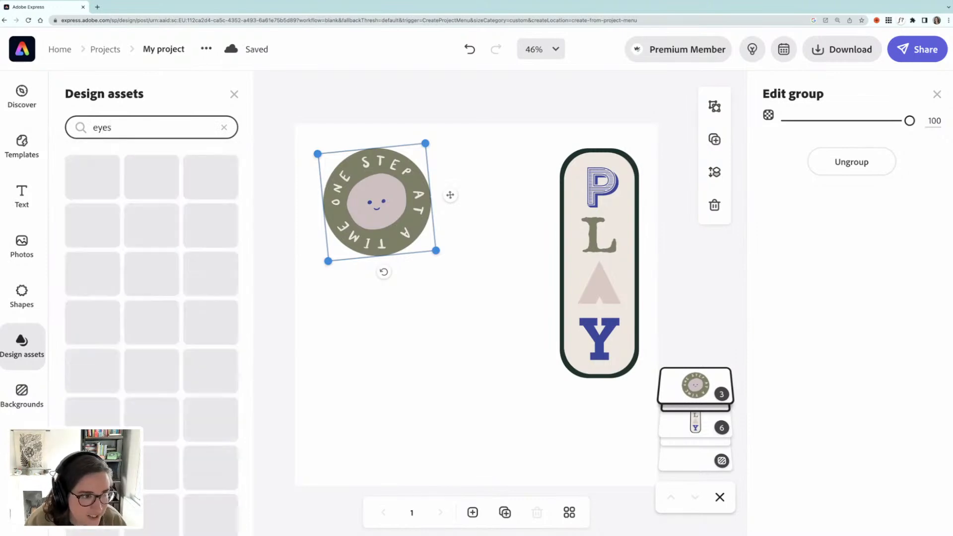
{"action": "scroll", "coordinate": [215, 295], "scroll_direction": "down", "scroll_amount": 1}
{"action": "scroll", "coordinate": [215, 296], "scroll_direction": "down", "scroll_amount": 6}
{"action": "scroll", "coordinate": [215, 296], "scroll_direction": "down", "scroll_amount": 6}
{"action": "scroll", "coordinate": [215, 295], "scroll_direction": "up", "scroll_amount": 10}
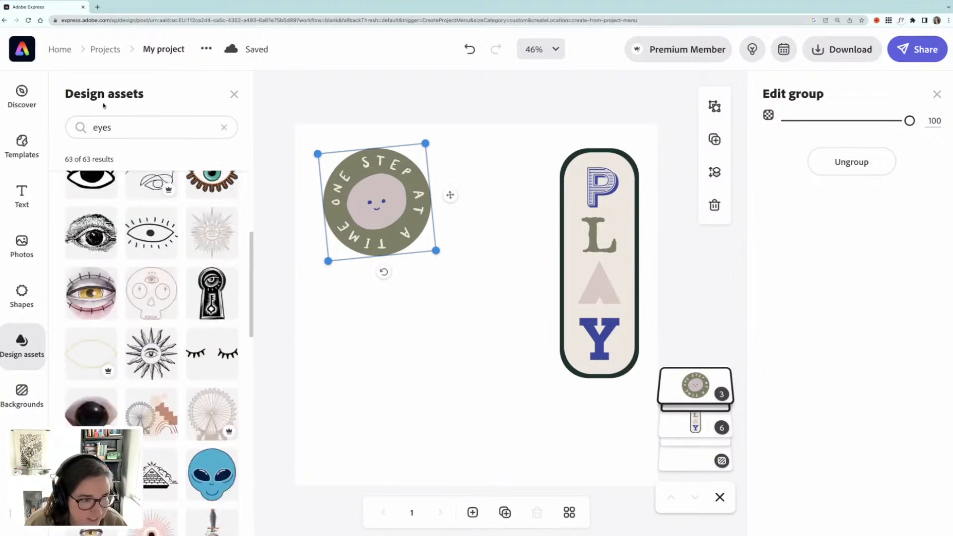
Search the design assets for "googly eyes" and look through the results
{"action": "left_click", "coordinate": [108, 127]}
{"action": "double_click", "coordinate": [109, 127]}
{"action": "type", "text": "googl"}
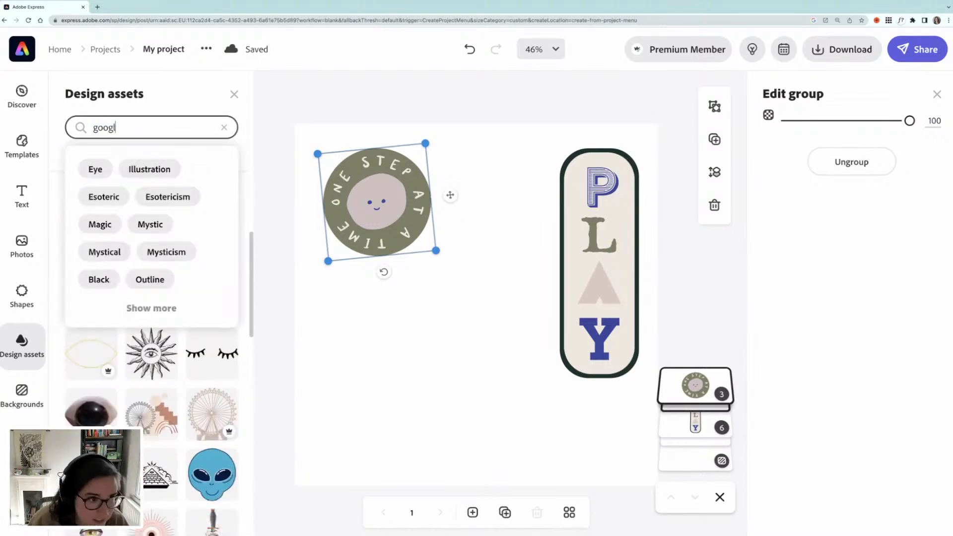
{"action": "type", "text": "y eyes"}
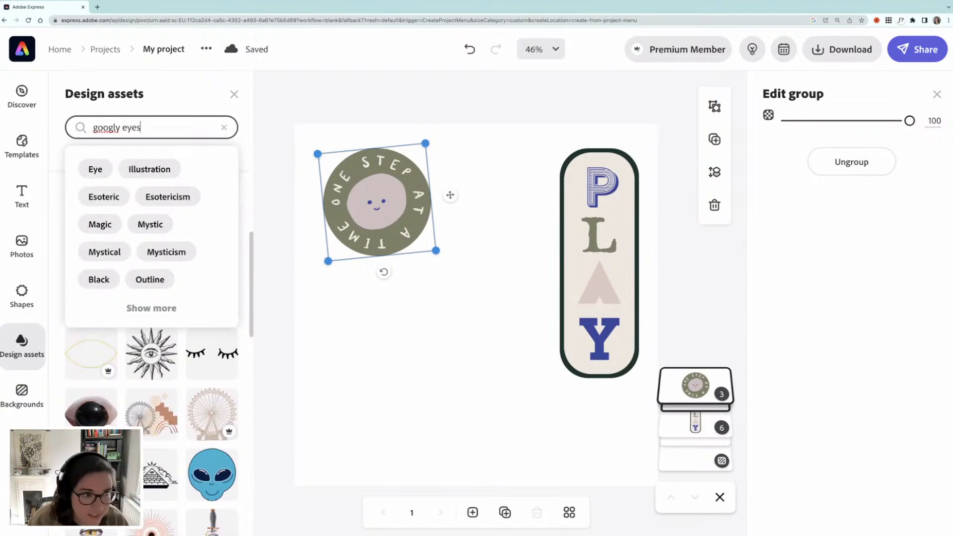
{"action": "key", "text": "Return"}
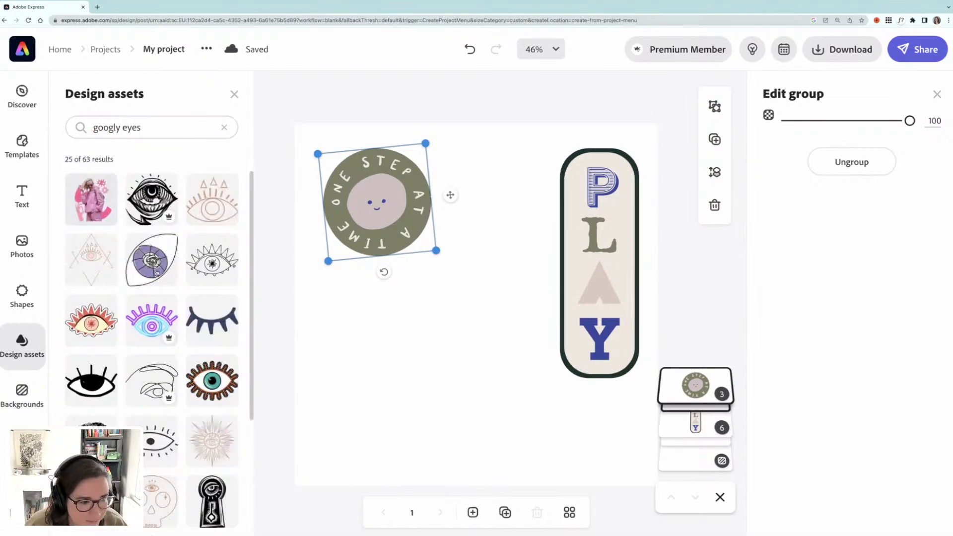
{"action": "scroll", "coordinate": [156, 272], "scroll_direction": "down", "scroll_amount": 2}
{"action": "scroll", "coordinate": [156, 272], "scroll_direction": "down", "scroll_amount": 4}
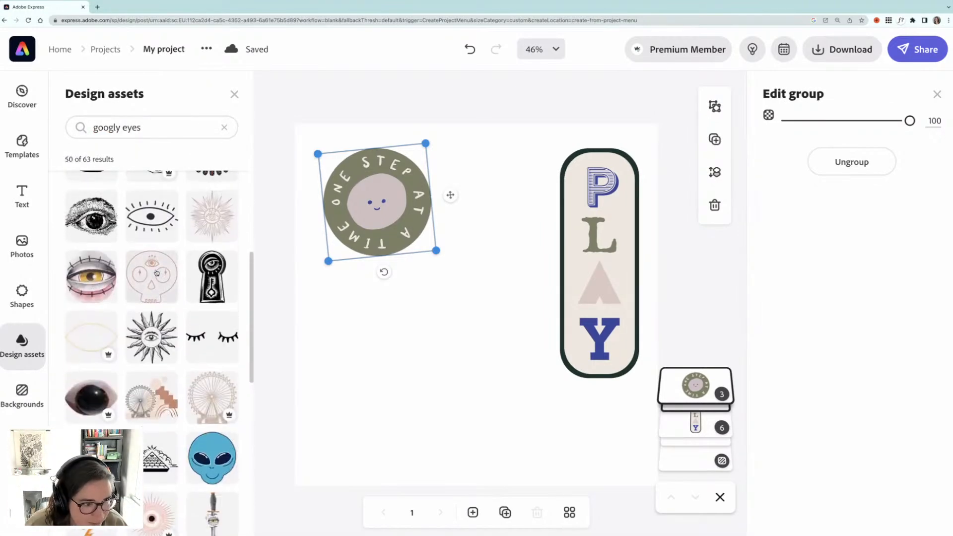
{"action": "scroll", "coordinate": [153, 223], "scroll_direction": "down", "scroll_amount": 8}
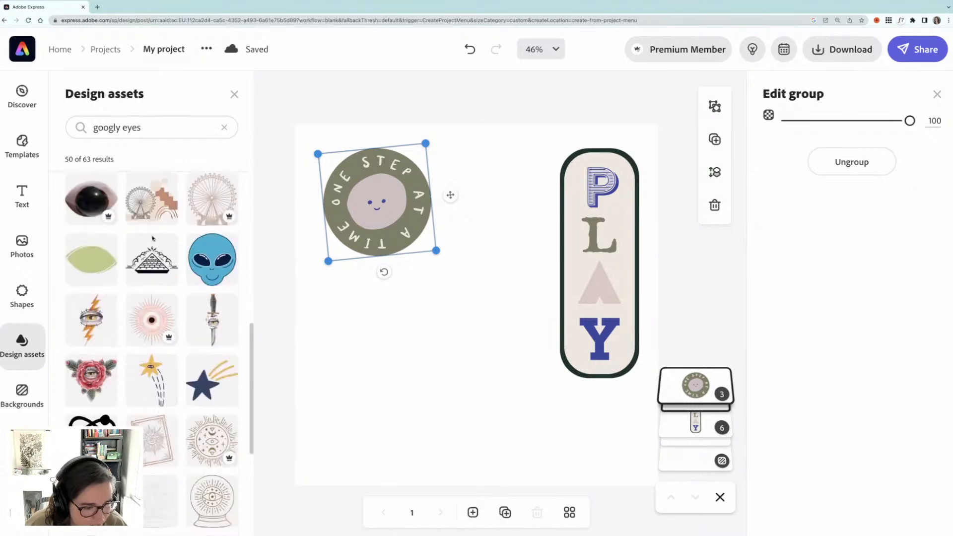
{"action": "scroll", "coordinate": [152, 239], "scroll_direction": "down", "scroll_amount": 5}
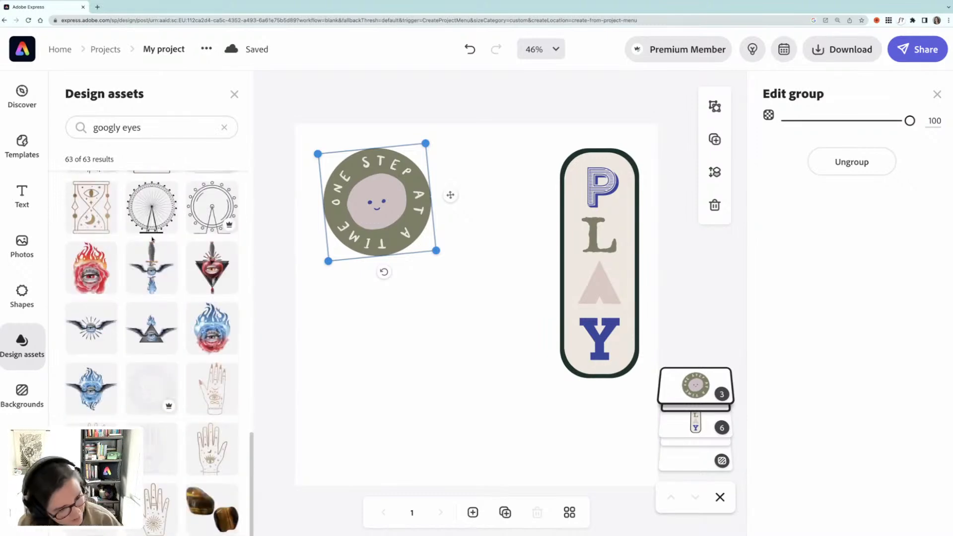
{"action": "scroll", "coordinate": [187, 323], "scroll_direction": "up", "scroll_amount": 4}
{"action": "scroll", "coordinate": [188, 323], "scroll_direction": "up", "scroll_amount": 3}
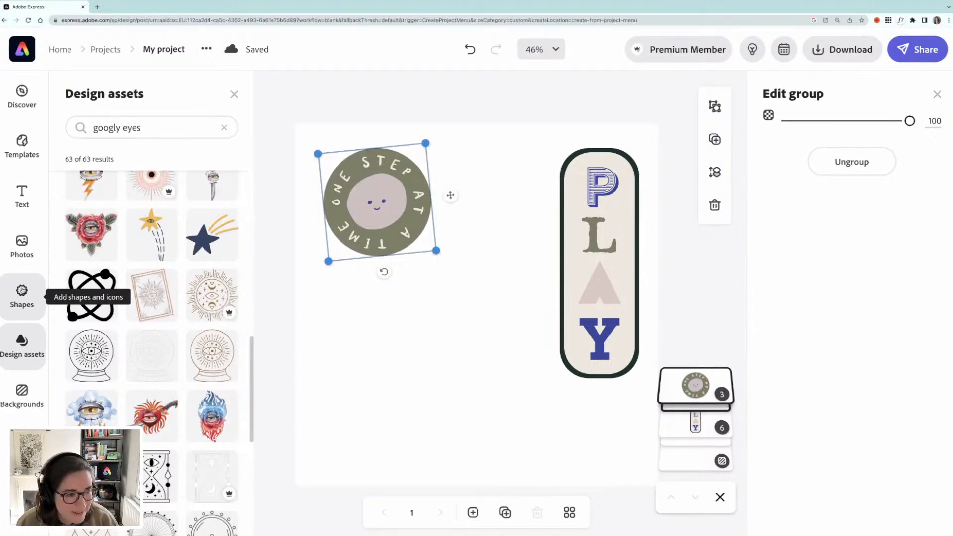
Add a solid arch shape, resize it to a tall arch slightly wider than the badge, and place it beneath the badge
{"action": "left_click", "coordinate": [21, 291]}
{"action": "left_click", "coordinate": [158, 228]}
{"action": "left_click_drag", "start_coordinate": [479, 305], "coordinate": [416, 336]}
{"action": "left_click_drag", "start_coordinate": [415, 399], "coordinate": [415, 442]}
{"action": "left_click_drag", "start_coordinate": [414, 381], "coordinate": [391, 385]}
Fill the arch with the pink from the brand palette
{"action": "left_click", "coordinate": [769, 178]}
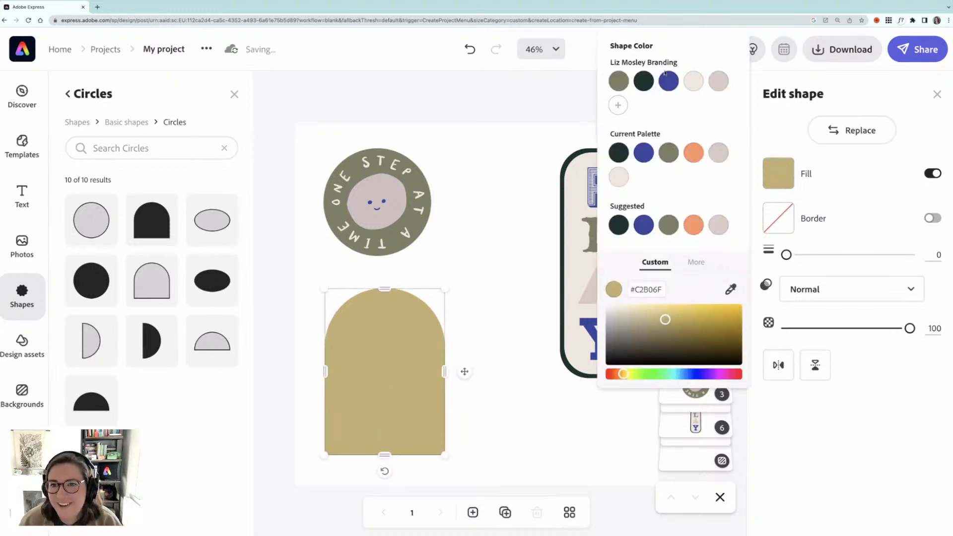
{"action": "left_click", "coordinate": [716, 82]}
{"action": "left_click", "coordinate": [480, 352]}
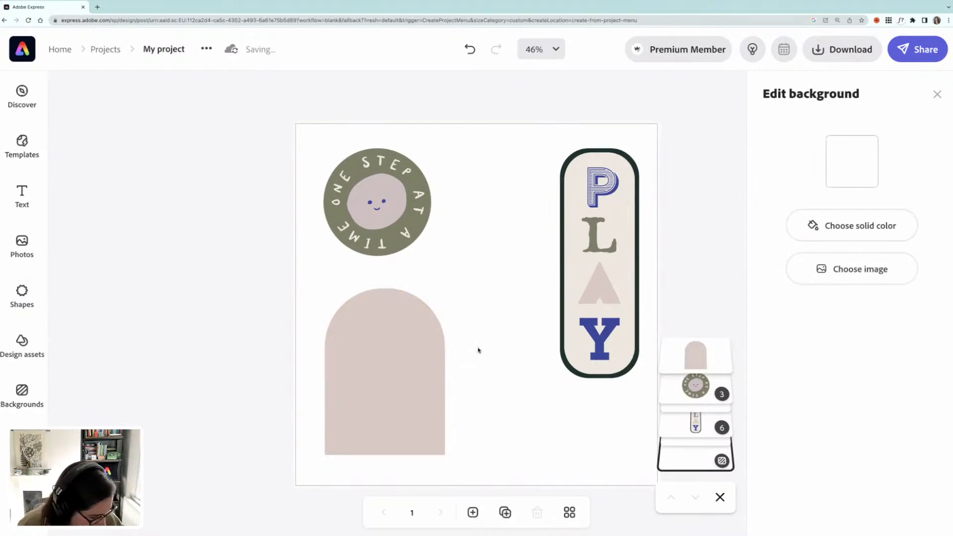
Add the Hot Tip text graphic to the page and ungroup its lettering from the starburst
{"action": "left_click", "coordinate": [33, 199]}
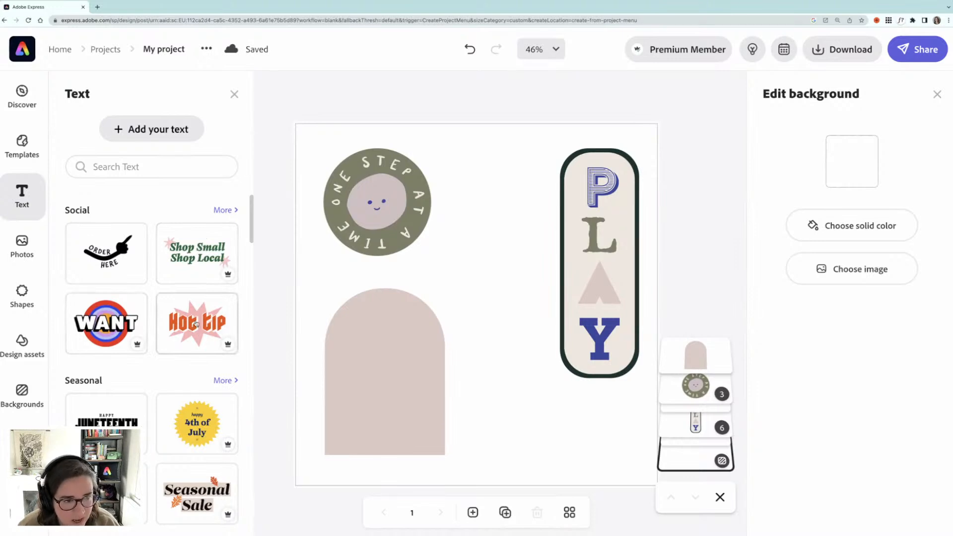
{"action": "left_click", "coordinate": [192, 326]}
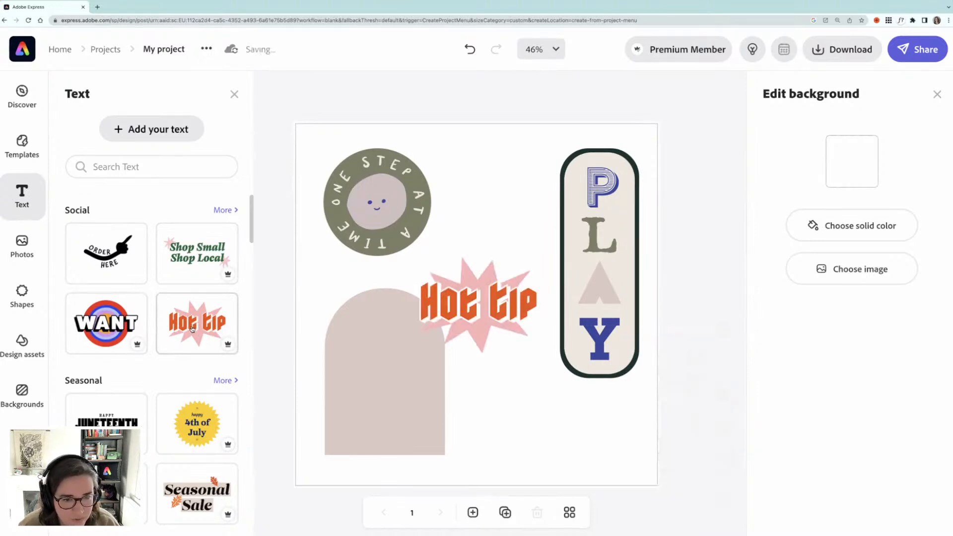
{"action": "left_click", "coordinate": [466, 307]}
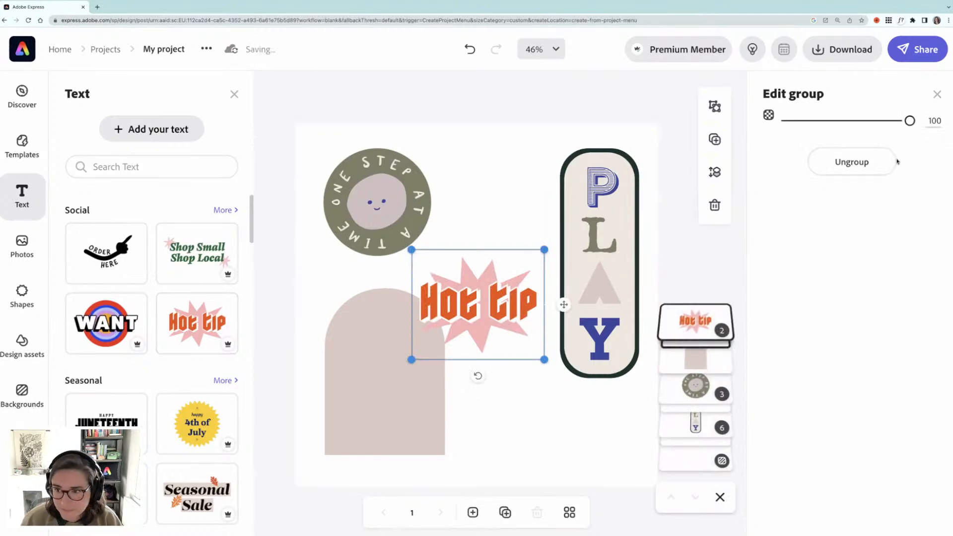
{"action": "left_click", "coordinate": [891, 162]}
{"action": "left_click", "coordinate": [515, 400]}
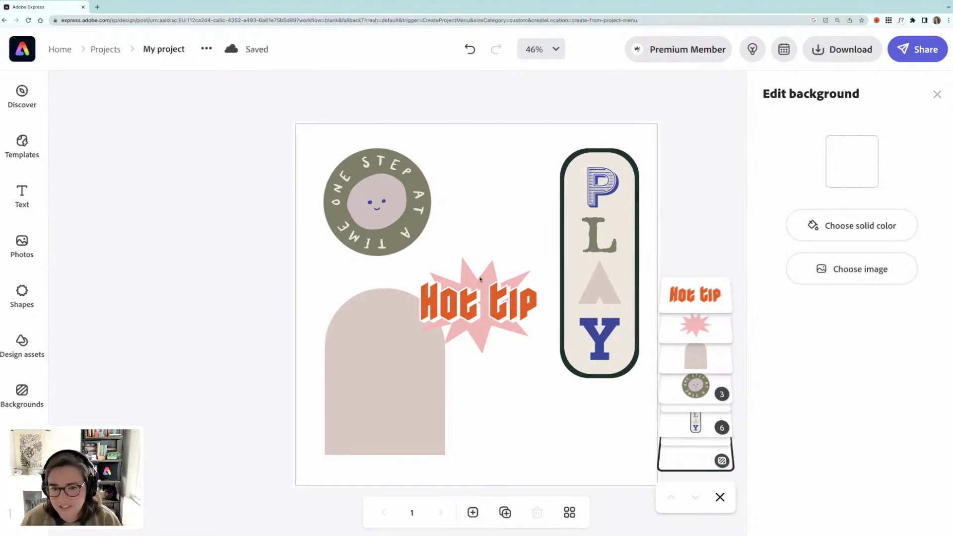
Replace the Hot Tip wording with "Get" and "Stuck" on two lines
{"action": "left_click", "coordinate": [504, 306]}
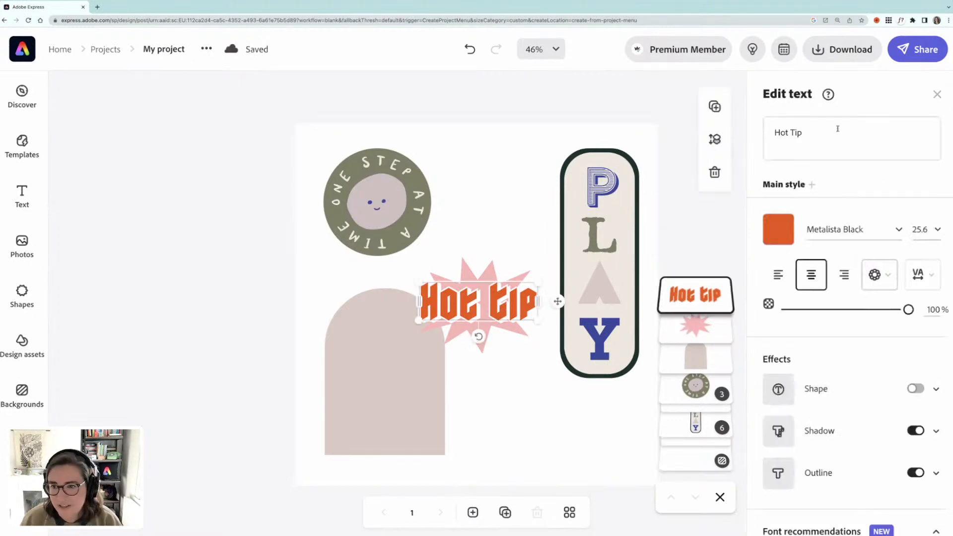
{"action": "triple_click", "coordinate": [793, 133]}
{"action": "type", "text": "ET"}
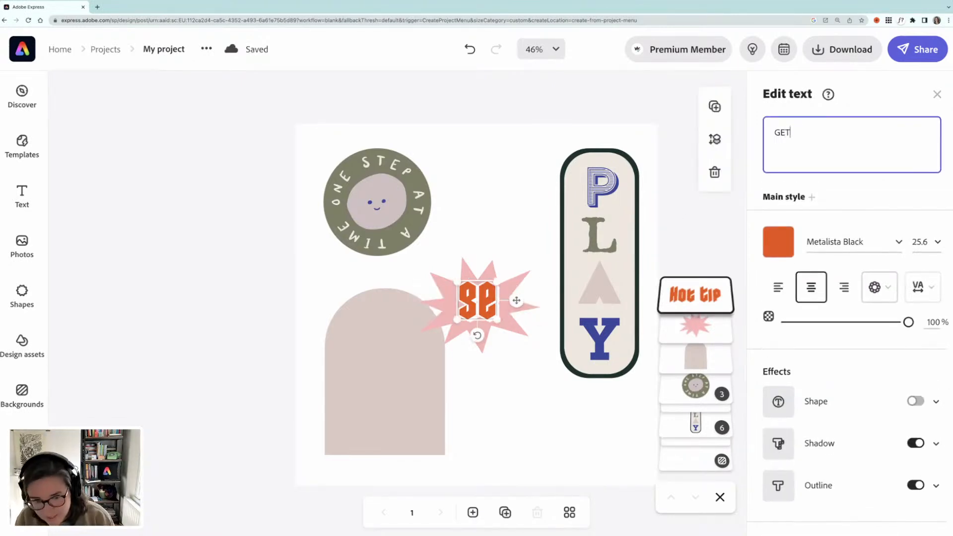
{"action": "key", "text": "BackSpace"}
{"action": "key", "text": "BackSpace"}
{"action": "key", "text": "BackSpace"}
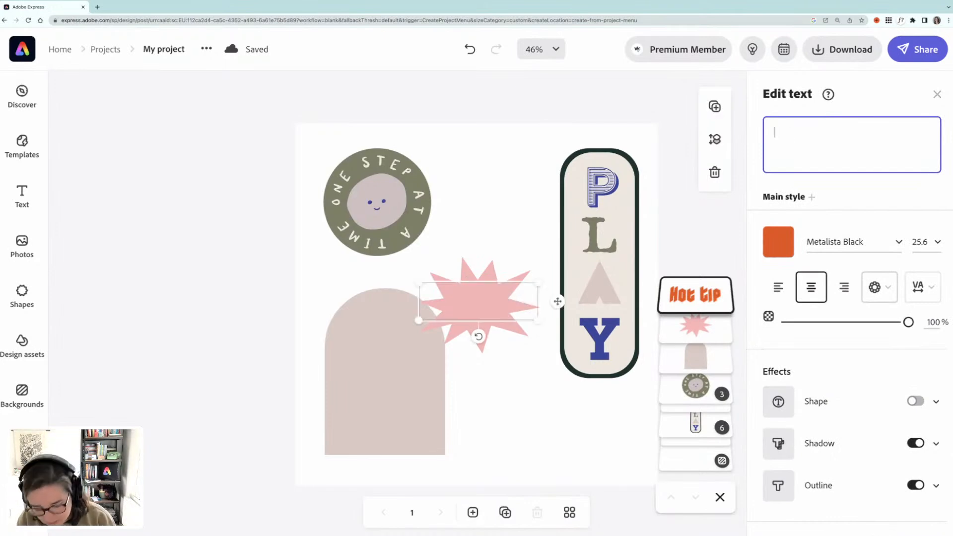
{"action": "type", "text": "Get "}
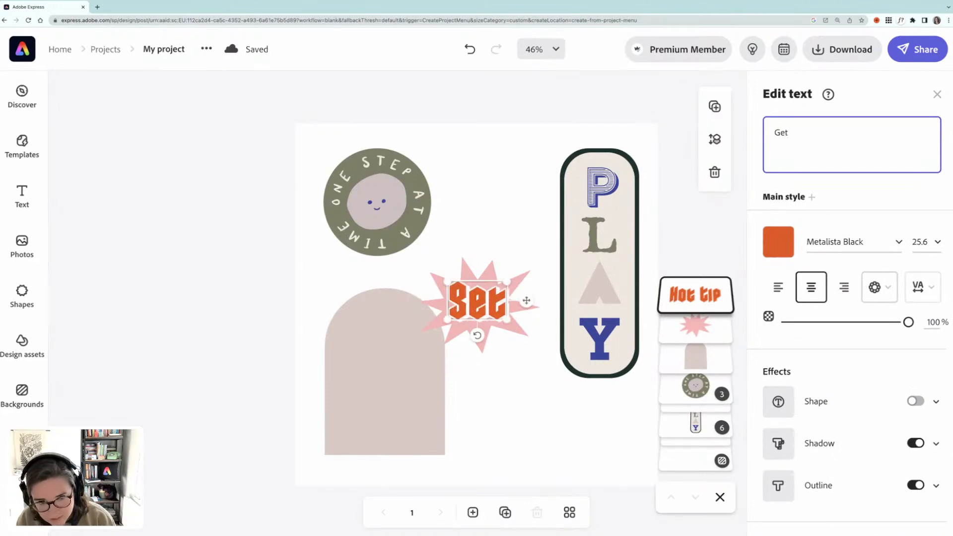
{"action": "type", "text": "Stuck"}
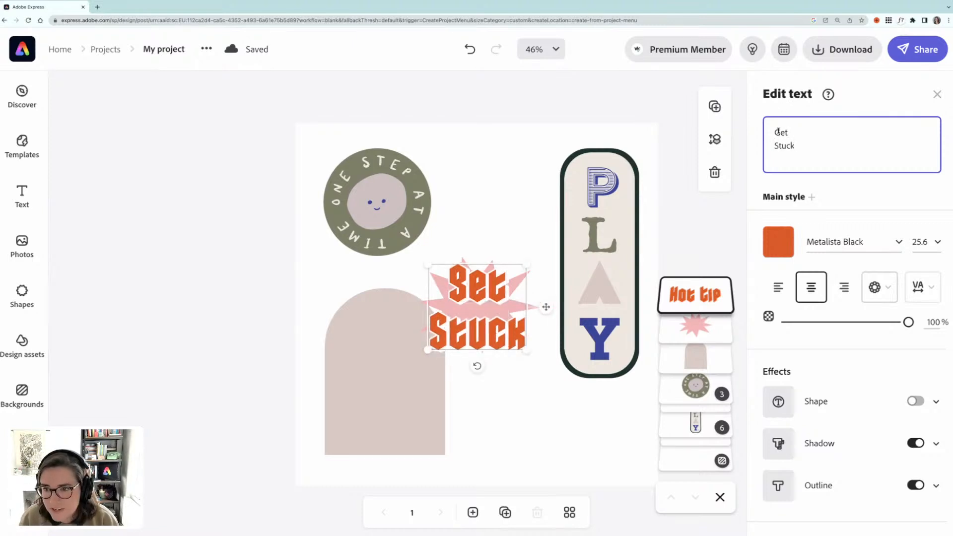
Change the initials of "get" and "stuck" to lowercase and add "in" as a third line
{"action": "left_click_drag", "start_coordinate": [779, 132], "coordinate": [775, 133]}
{"action": "type", "text": "g"}
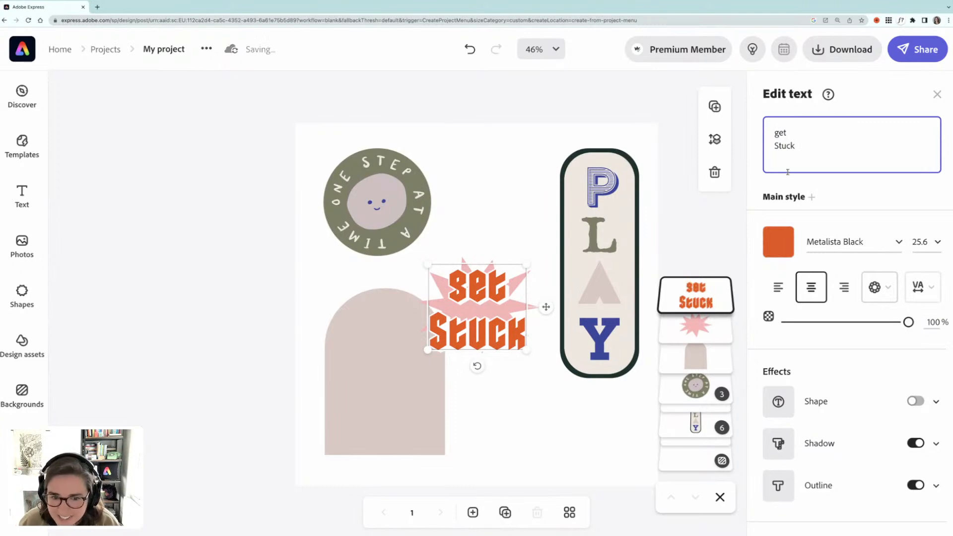
{"action": "key", "text": "Return"}
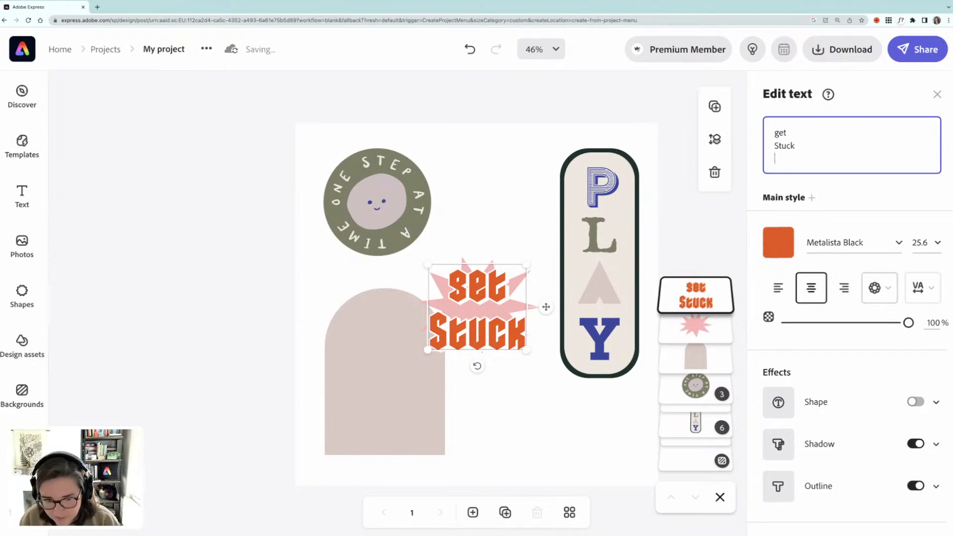
{"action": "type", "text": "in"}
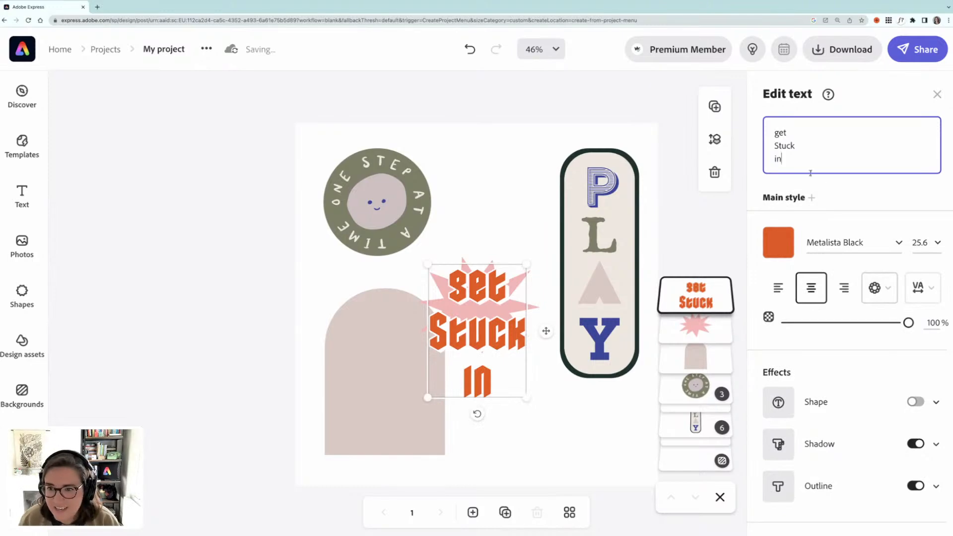
{"action": "left_click_drag", "start_coordinate": [779, 146], "coordinate": [775, 145]}
{"action": "type", "text": "s"}
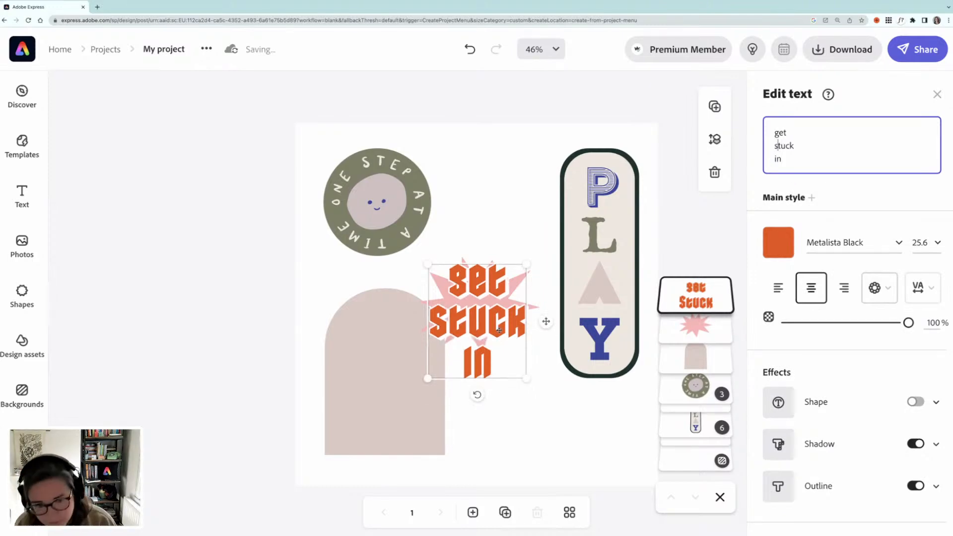
Centre the "get stuck in" text on the pink arch and place the starburst behind it, slightly smaller and nudged upward
{"action": "left_click", "coordinate": [416, 386]}
{"action": "left_click_drag", "start_coordinate": [496, 325], "coordinate": [402, 384]}
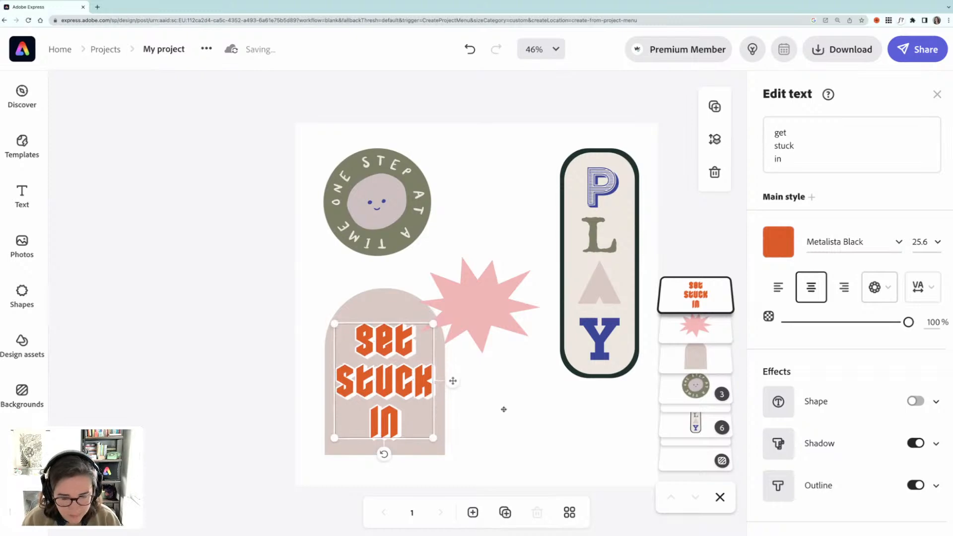
{"action": "left_click", "coordinate": [489, 298]}
{"action": "left_click_drag", "start_coordinate": [489, 298], "coordinate": [397, 360]}
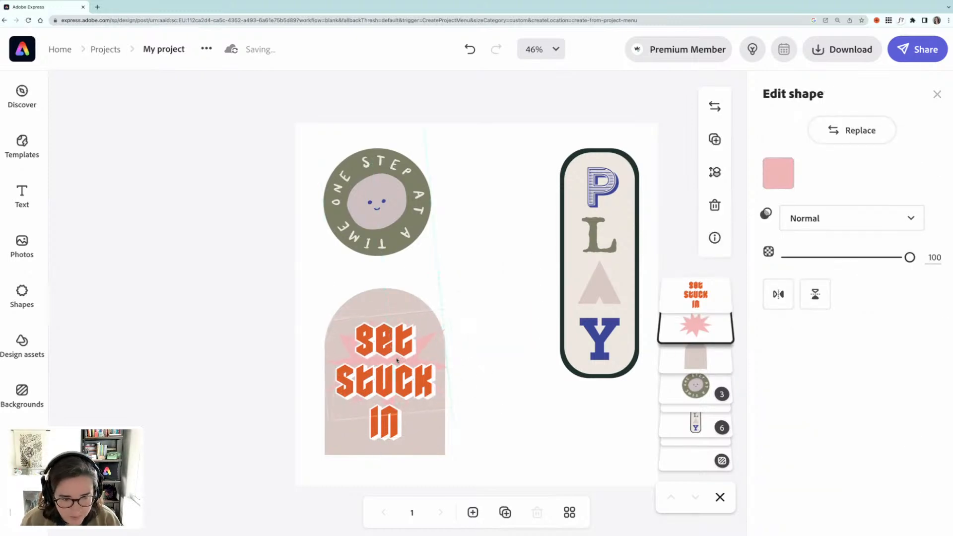
{"action": "left_click_drag", "start_coordinate": [445, 311], "coordinate": [436, 317]}
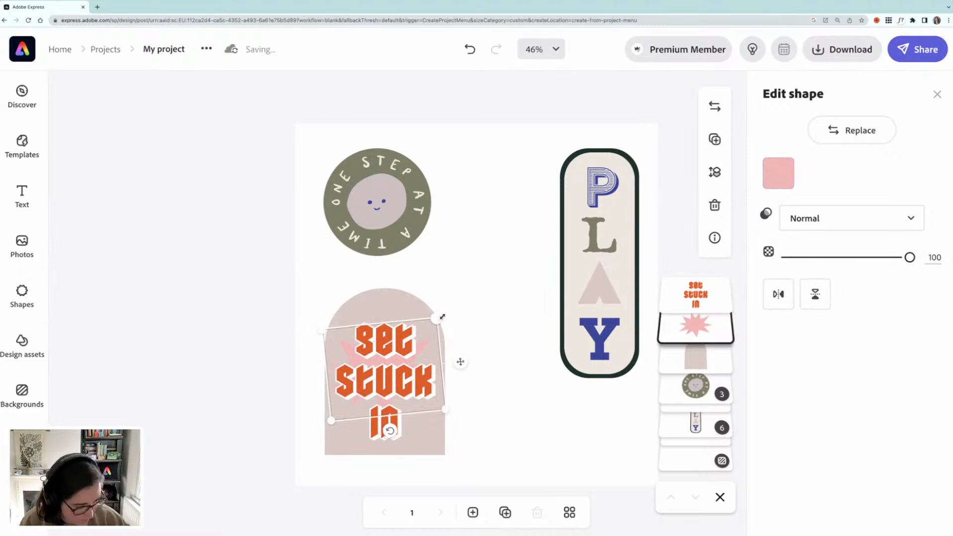
{"action": "key", "text": "Up"}
{"action": "key", "text": "Up"}
{"action": "left_click", "coordinate": [475, 448]}
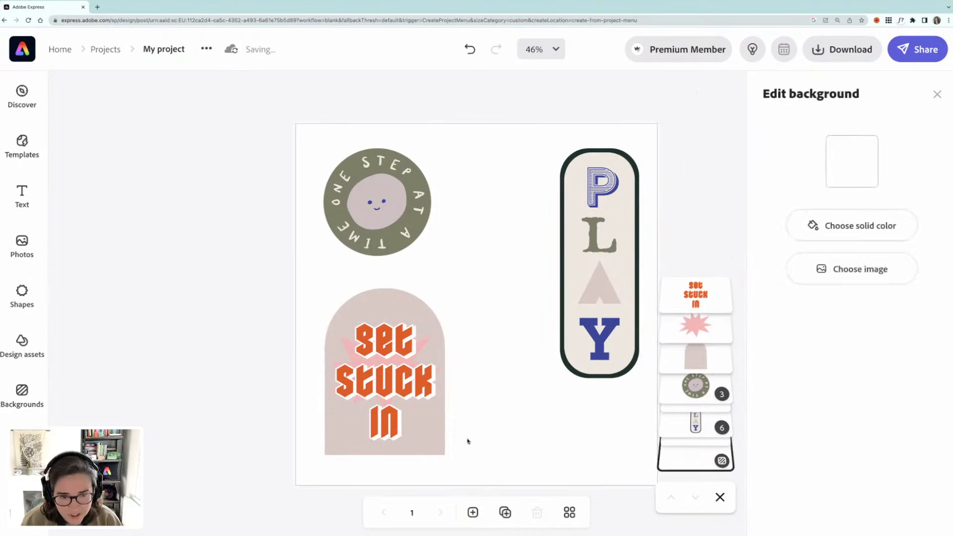
Set the "get stuck in" text colour to brand blue #39459D
{"action": "left_click", "coordinate": [410, 394]}
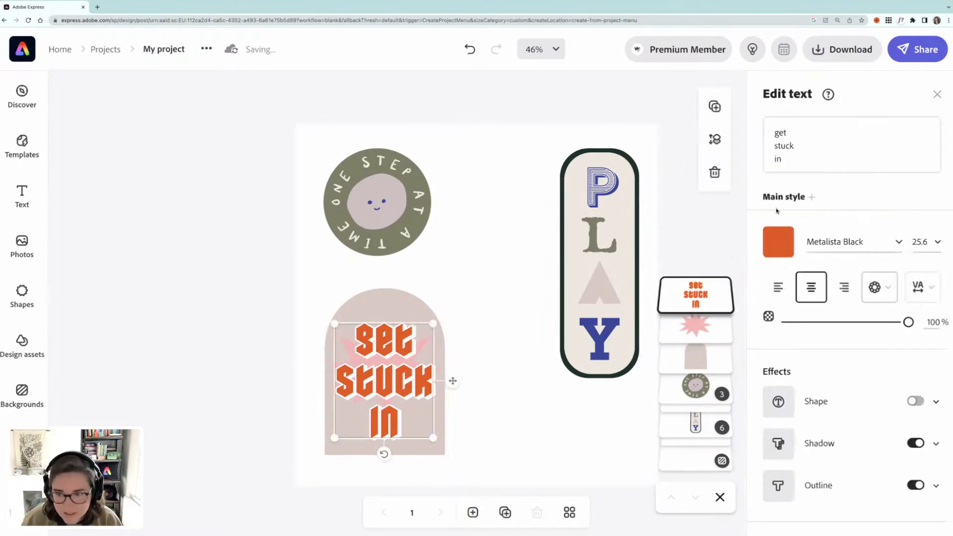
{"action": "left_click", "coordinate": [778, 242]}
{"action": "left_click", "coordinate": [668, 124]}
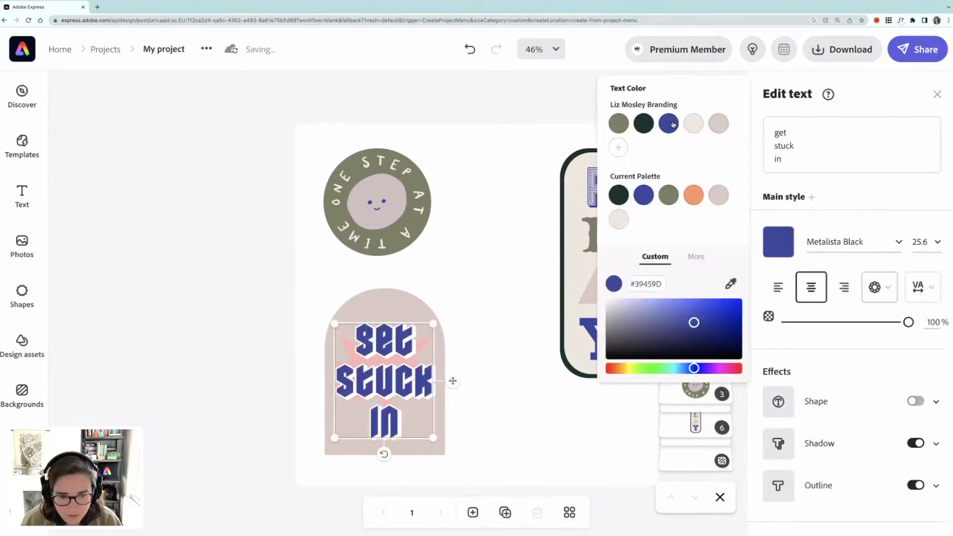
Change the starburst behind the "get stuck in" text to the brand olive green #7A8063
{"action": "left_click", "coordinate": [538, 355]}
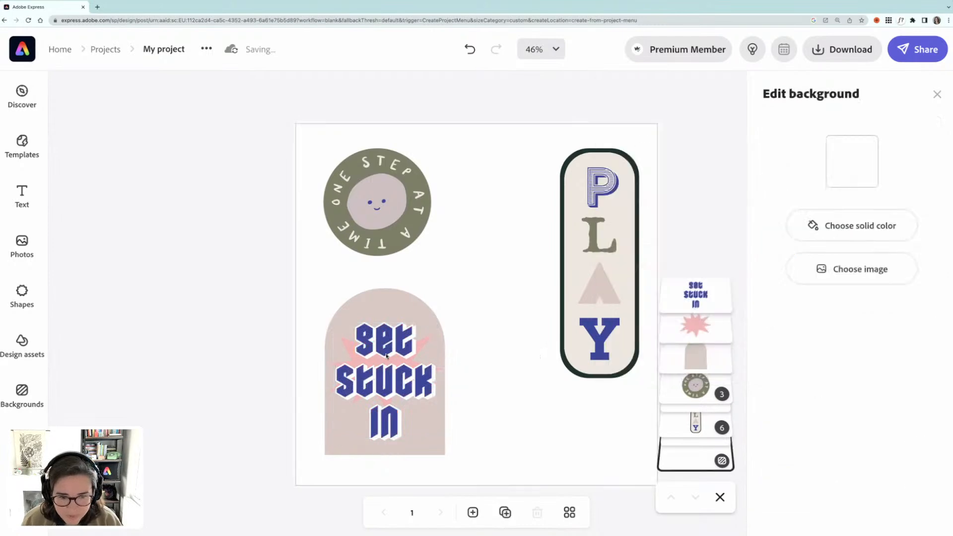
{"action": "left_click", "coordinate": [345, 340]}
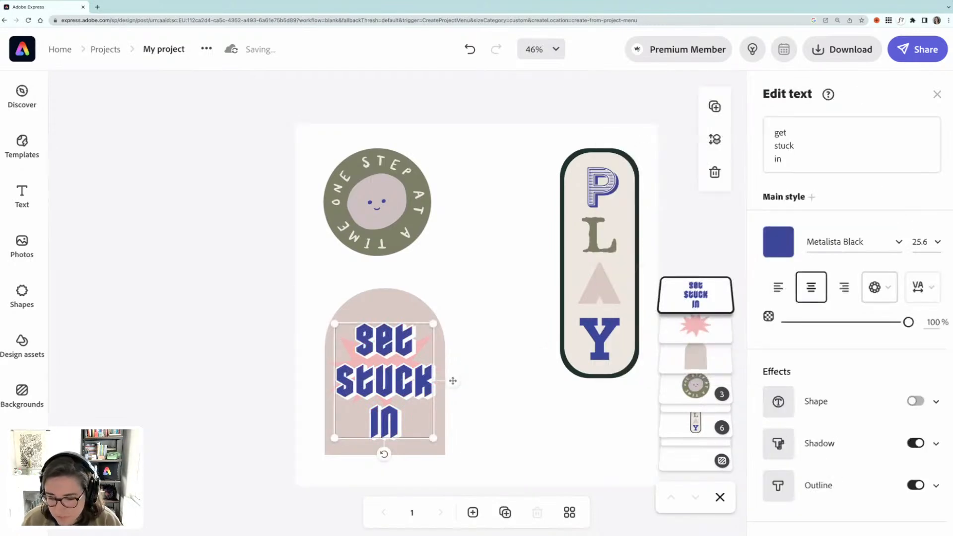
{"action": "left_click", "coordinate": [702, 333]}
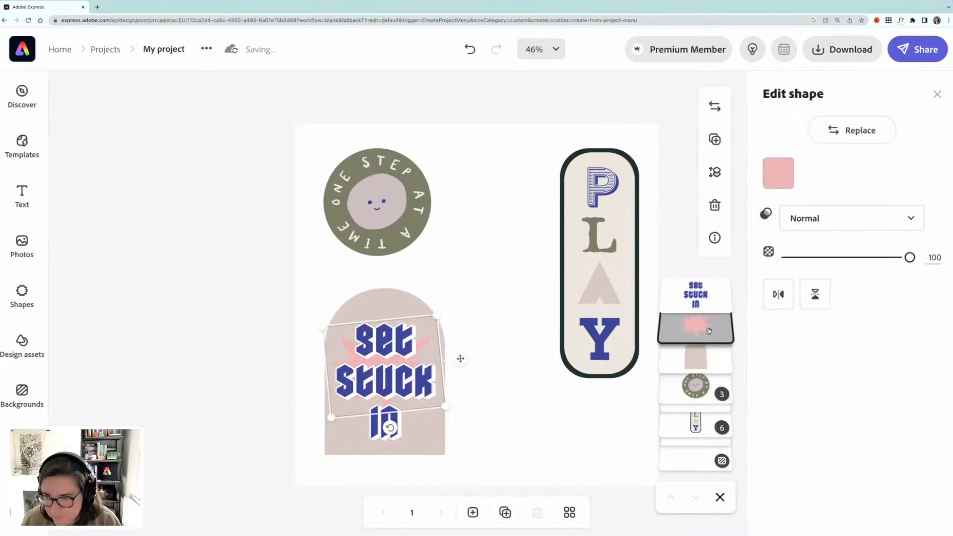
{"action": "left_click", "coordinate": [779, 174]}
{"action": "left_click", "coordinate": [693, 80]}
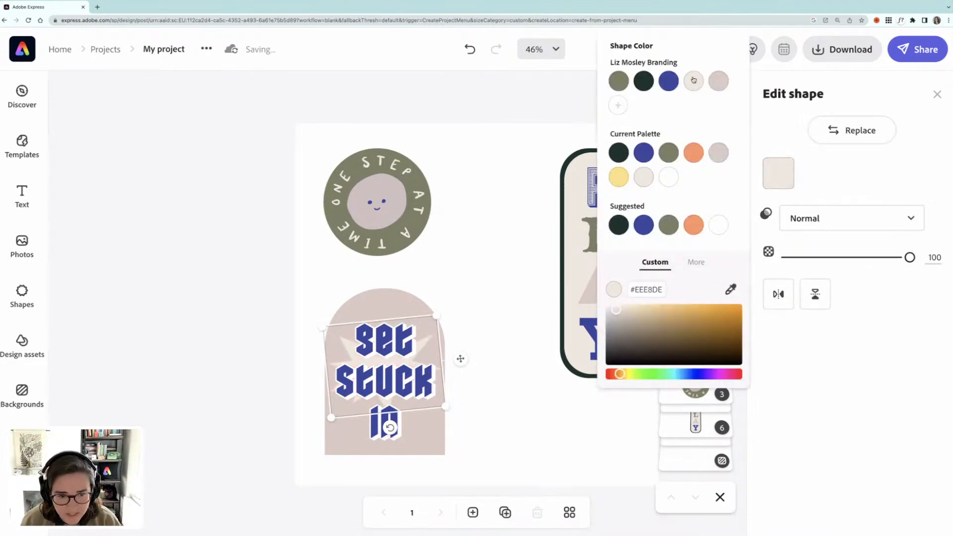
{"action": "left_click", "coordinate": [628, 81]}
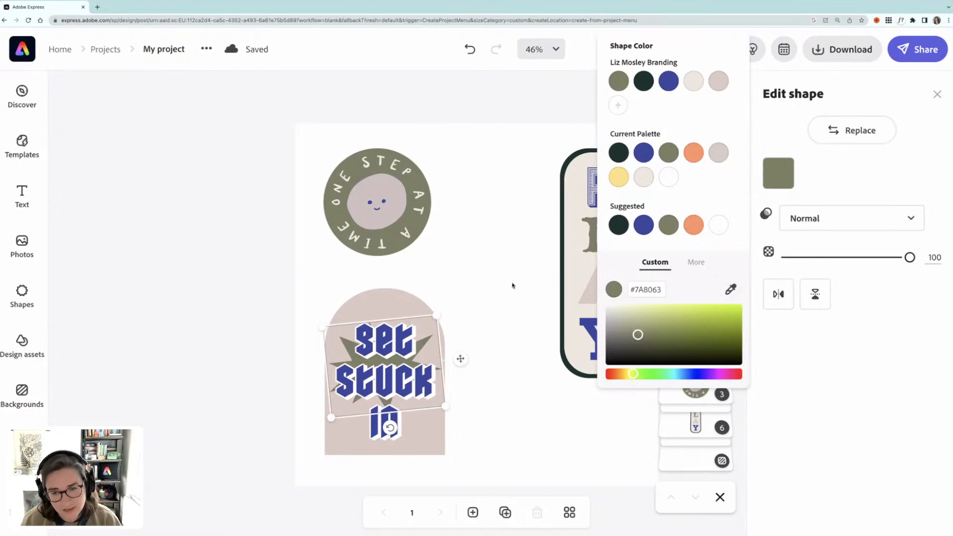
{"action": "left_click", "coordinate": [512, 285]}
Set the shadow of the "get stuck in" text to cream #EEE8DE and recolour its outline
{"action": "left_click", "coordinate": [400, 353]}
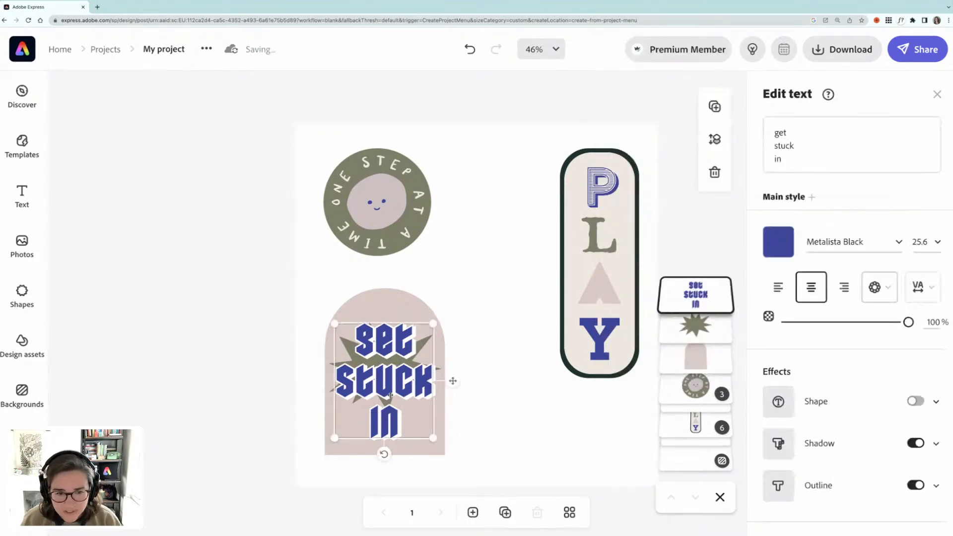
{"action": "left_click", "coordinate": [935, 445]}
{"action": "scroll", "coordinate": [846, 431], "scroll_direction": "down", "scroll_amount": 3}
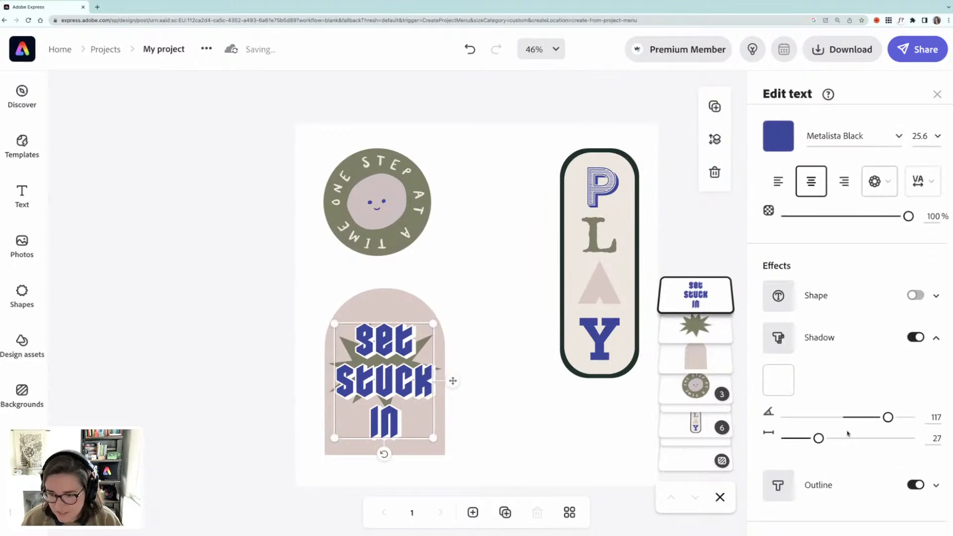
{"action": "left_click", "coordinate": [774, 331]}
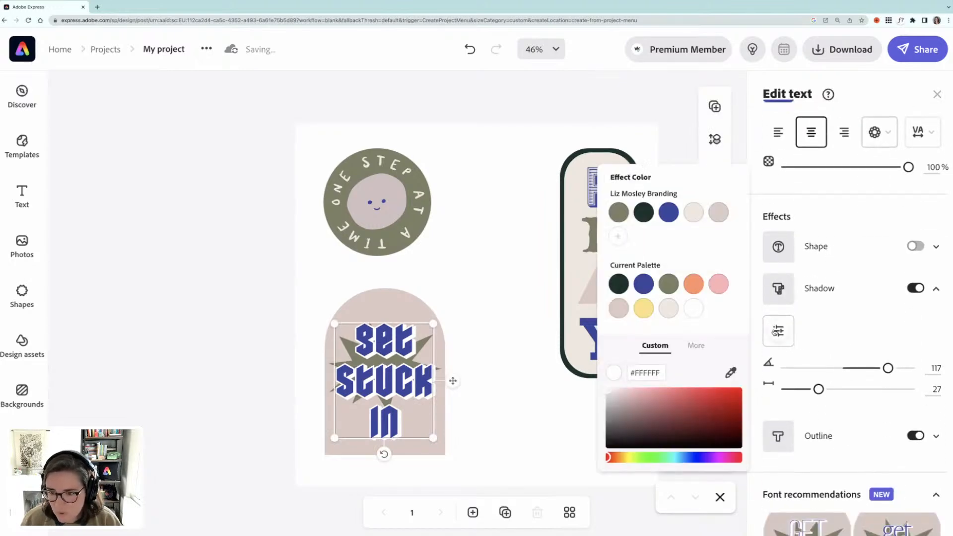
{"action": "left_click", "coordinate": [688, 216]}
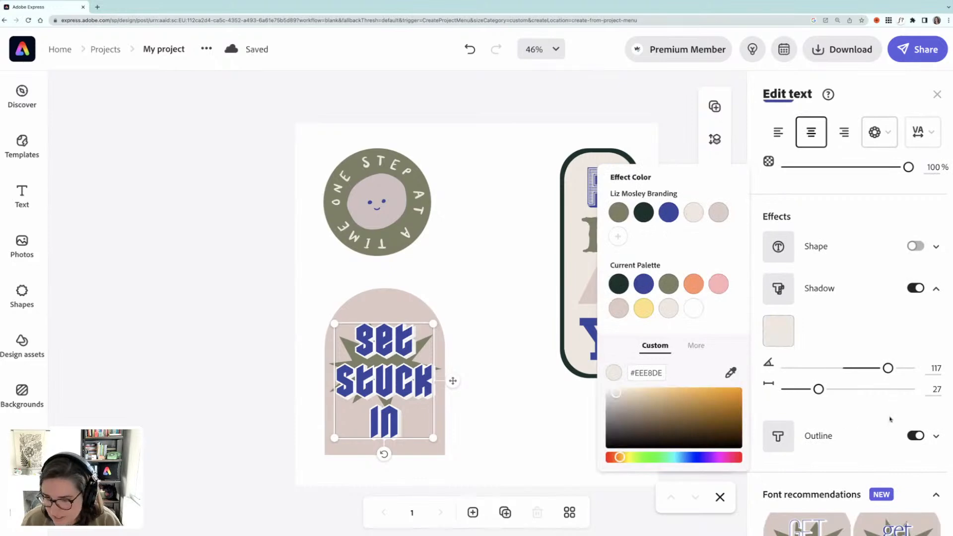
{"action": "left_click", "coordinate": [940, 437]}
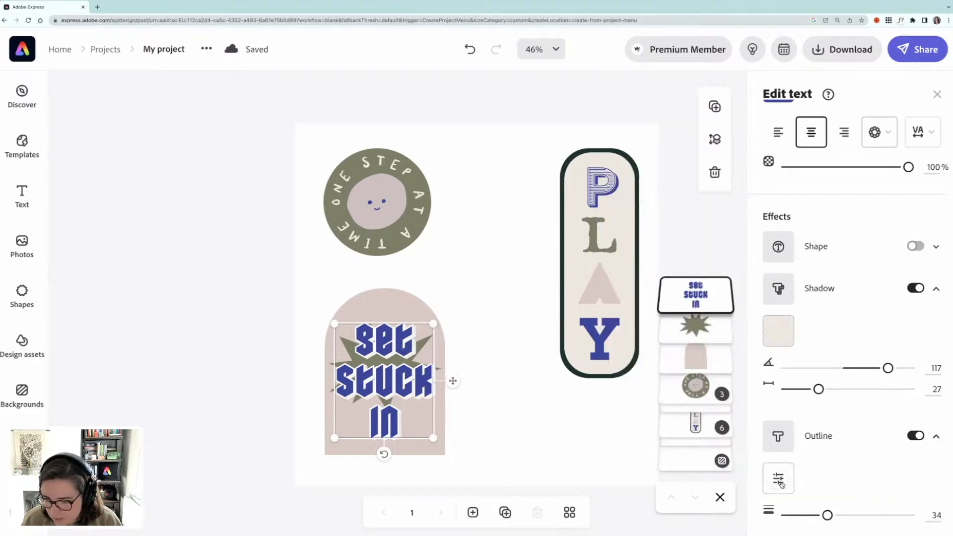
{"action": "left_click", "coordinate": [777, 482]}
{"action": "left_click", "coordinate": [842, 276]}
{"action": "left_click", "coordinate": [500, 369]}
Group the arch, starburst and "get stuck in" text, and scale the group down below the smiley badge
{"action": "left_click_drag", "start_coordinate": [262, 303], "coordinate": [419, 416]}
{"action": "key", "text": "ctrl+g"}
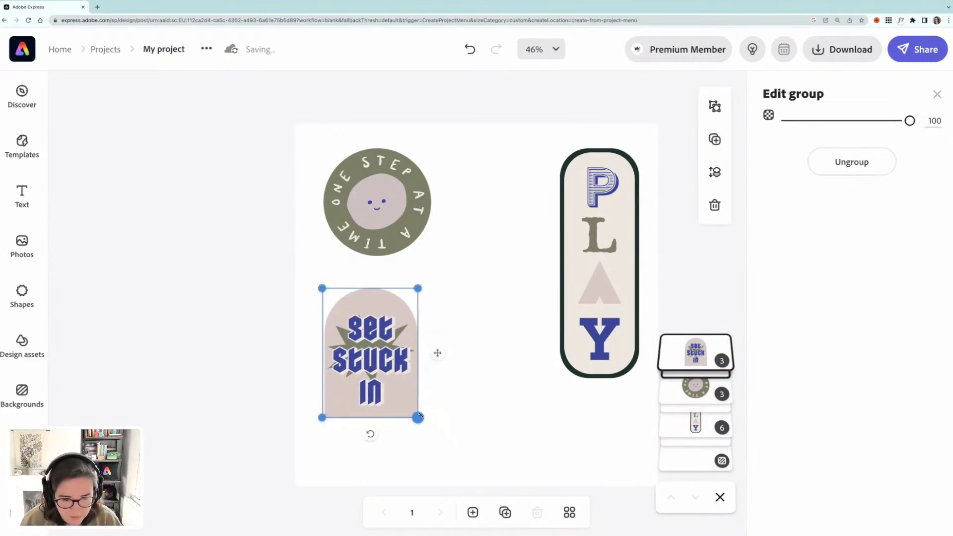
{"action": "mouse_move", "coordinate": [411, 354]}
{"action": "left_mouse_down"}
{"action": "mouse_move", "coordinate": [393, 361]}
{"action": "mouse_move", "coordinate": [400, 348]}
{"action": "left_mouse_up"}
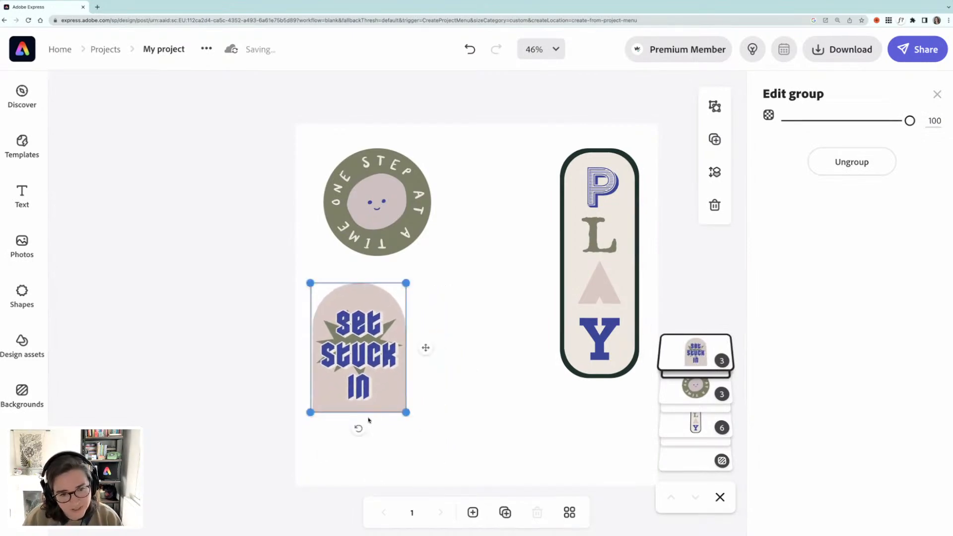
Tilt the "get stuck in" group a few degrees anticlockwise and nudge it slightly downward
{"action": "left_click_drag", "start_coordinate": [359, 427], "coordinate": [365, 430]}
{"action": "left_click_drag", "start_coordinate": [363, 351], "coordinate": [366, 353]}
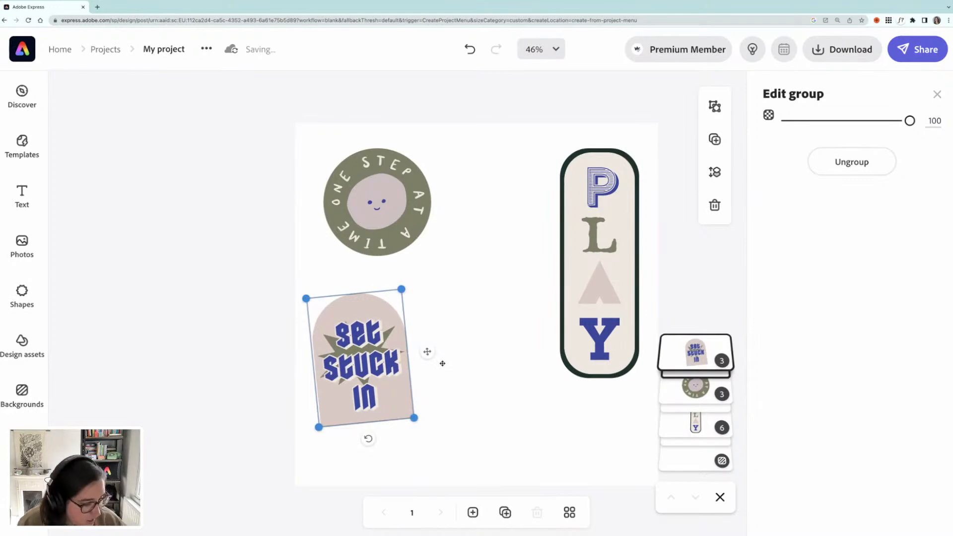
{"action": "left_click", "coordinate": [466, 367]}
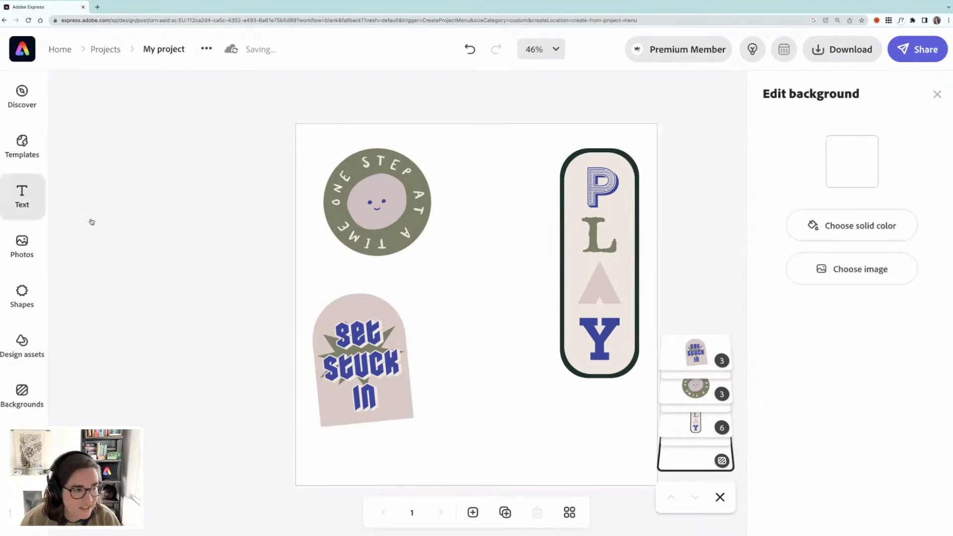
Add a new text object reading "A LEARNING CURVE"
{"action": "left_click", "coordinate": [21, 196]}
{"action": "left_click", "coordinate": [141, 134]}
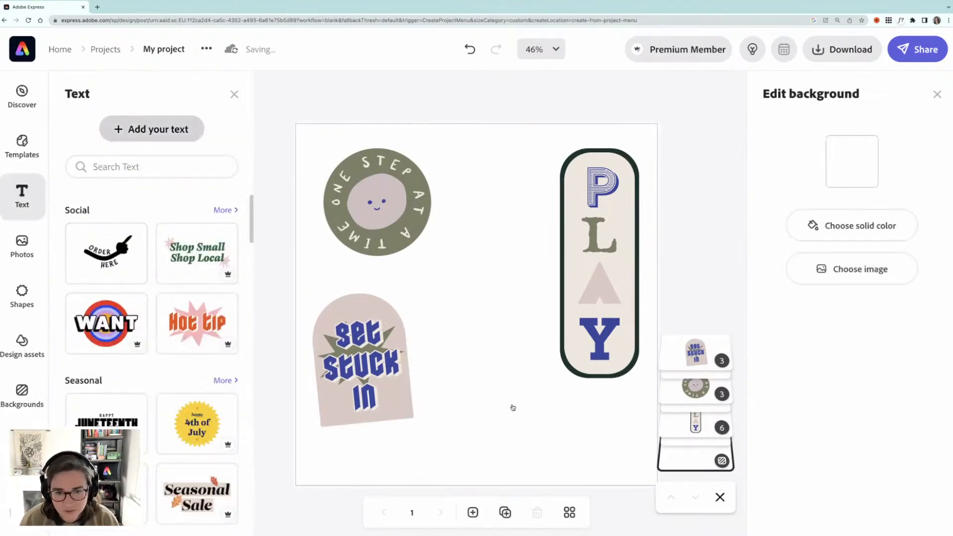
{"action": "type", "text": "A"}
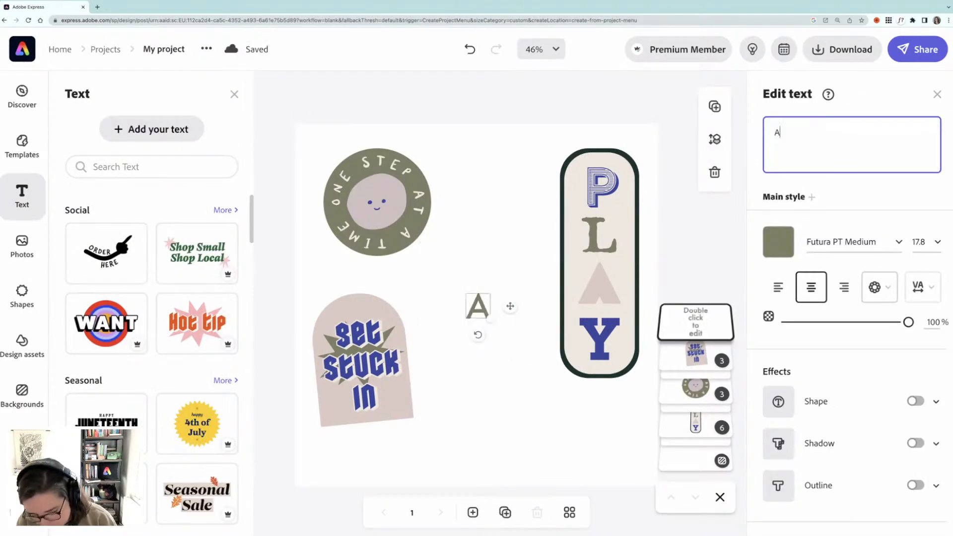
{"action": "type", "text": " IEAR"}
{"action": "key", "text": "BackSpace"}
{"action": "key", "text": "BackSpace"}
{"action": "key", "text": "BackSpace"}
{"action": "key", "text": "BackSpace"}
{"action": "type", "text": "LEA"}
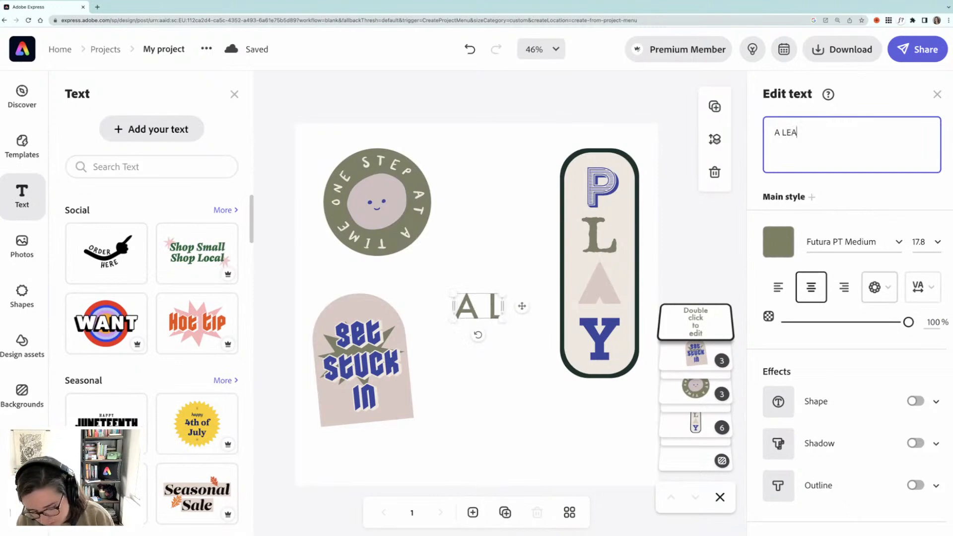
{"action": "type", "text": "RNING CUR"}
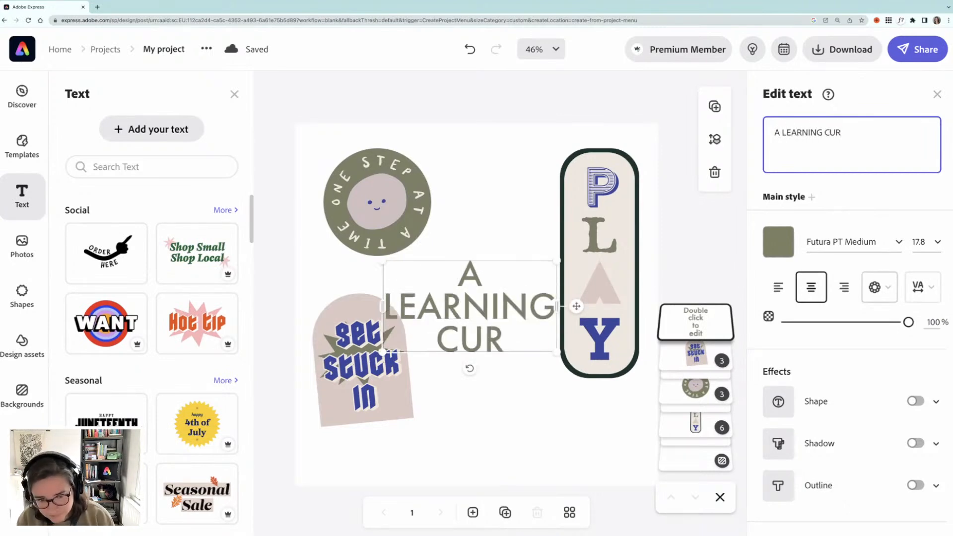
{"action": "type", "text": "VE"}
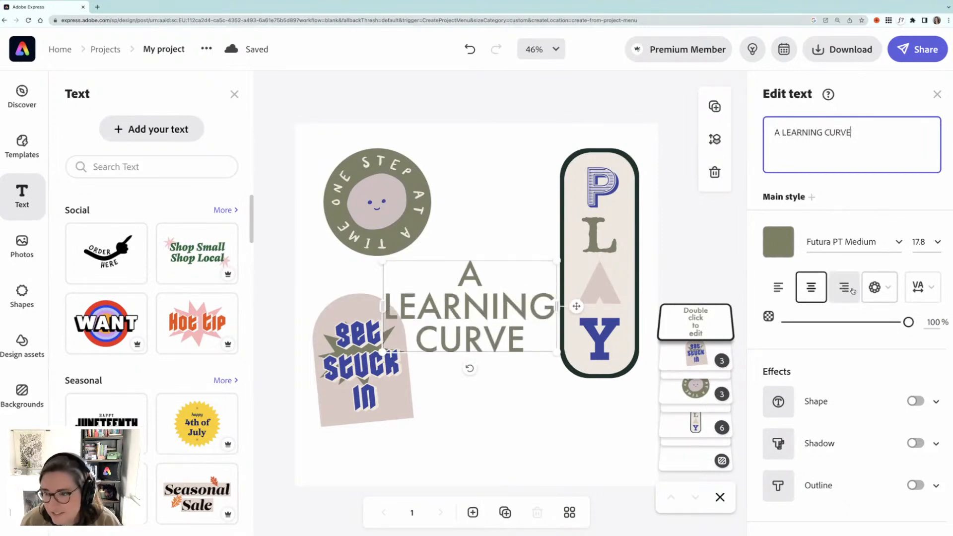
Arc "A LEARNING CURVE" upward and place it in the empty area below the PLAY pill, reduced to size 8.6
{"action": "left_click", "coordinate": [876, 290]}
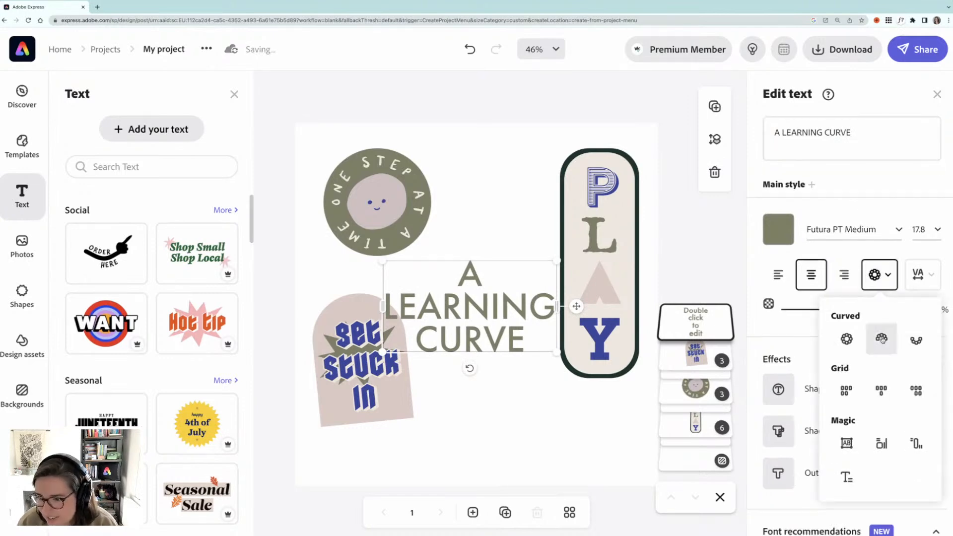
{"action": "left_click", "coordinate": [881, 339]}
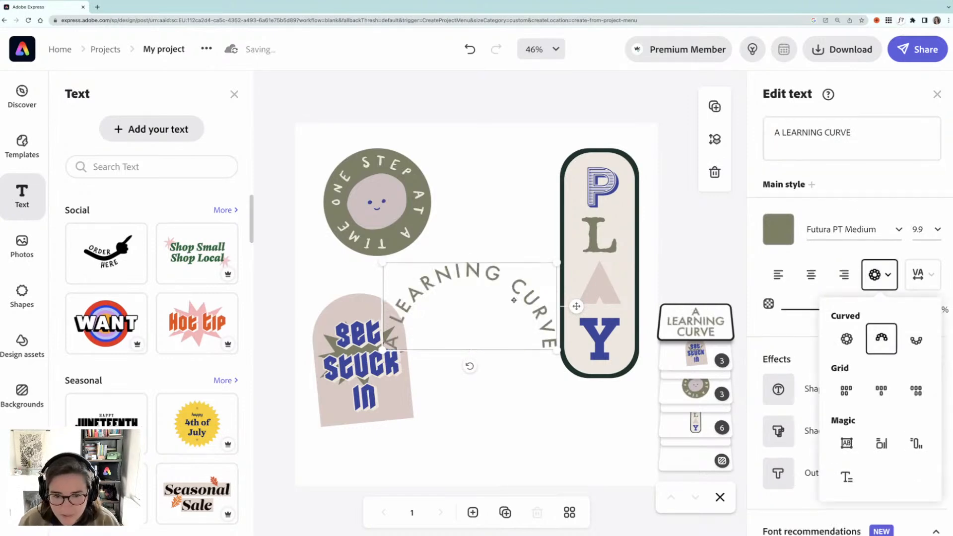
{"action": "left_click_drag", "start_coordinate": [495, 273], "coordinate": [540, 388]}
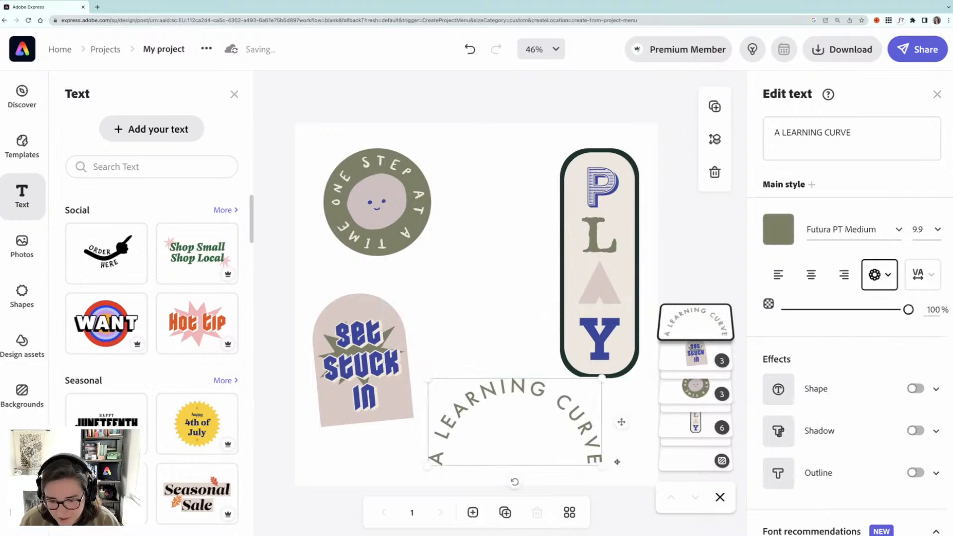
{"action": "left_click_drag", "start_coordinate": [601, 463], "coordinate": [582, 468]}
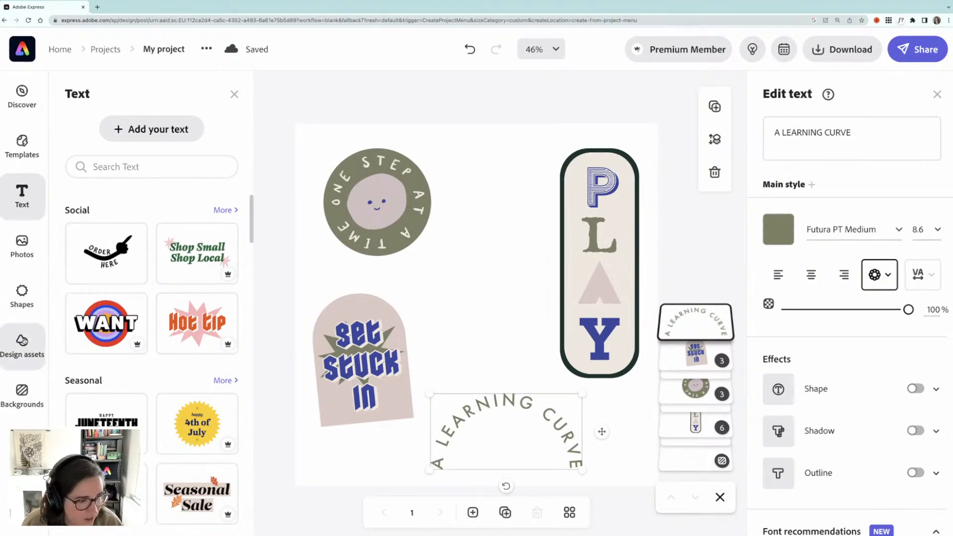
Search the design assets for "rainbow" and look through the matching illustrations
{"action": "left_click", "coordinate": [22, 341]}
{"action": "left_click", "coordinate": [139, 130]}
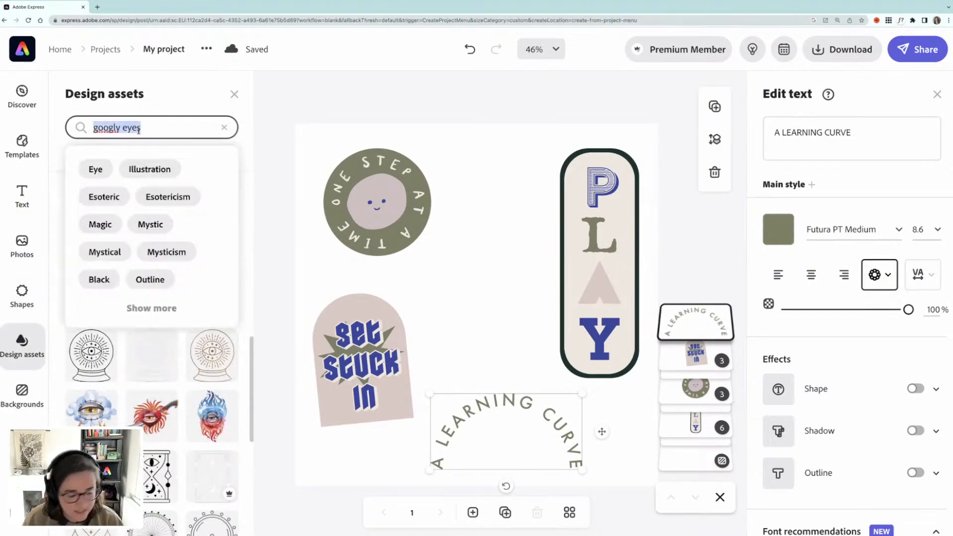
{"action": "type", "text": "rainbow"}
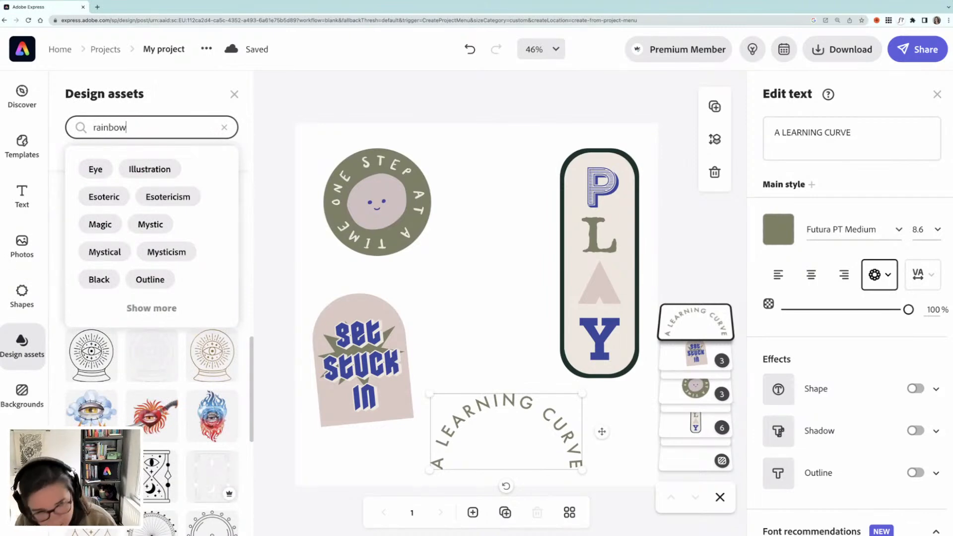
{"action": "key", "text": "Return"}
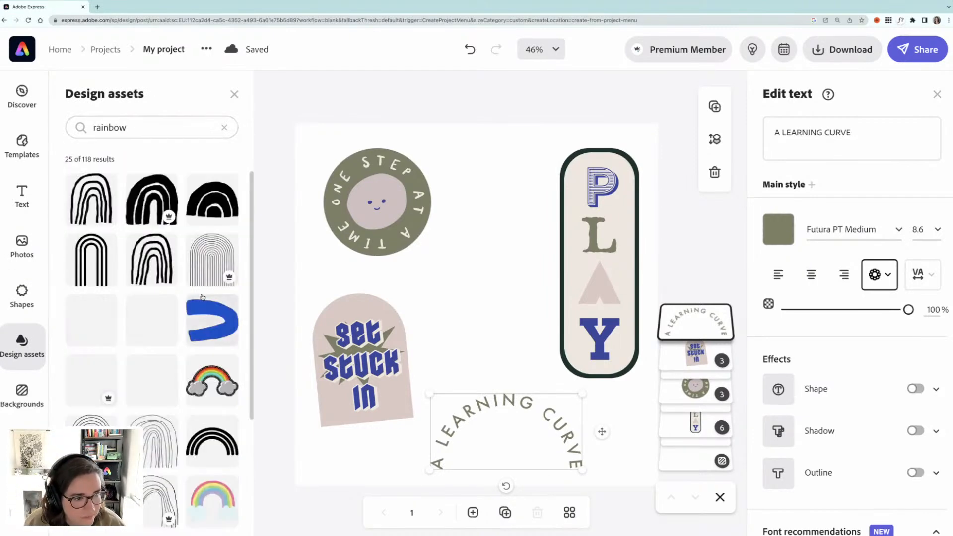
{"action": "scroll", "coordinate": [201, 297], "scroll_direction": "down", "scroll_amount": 1}
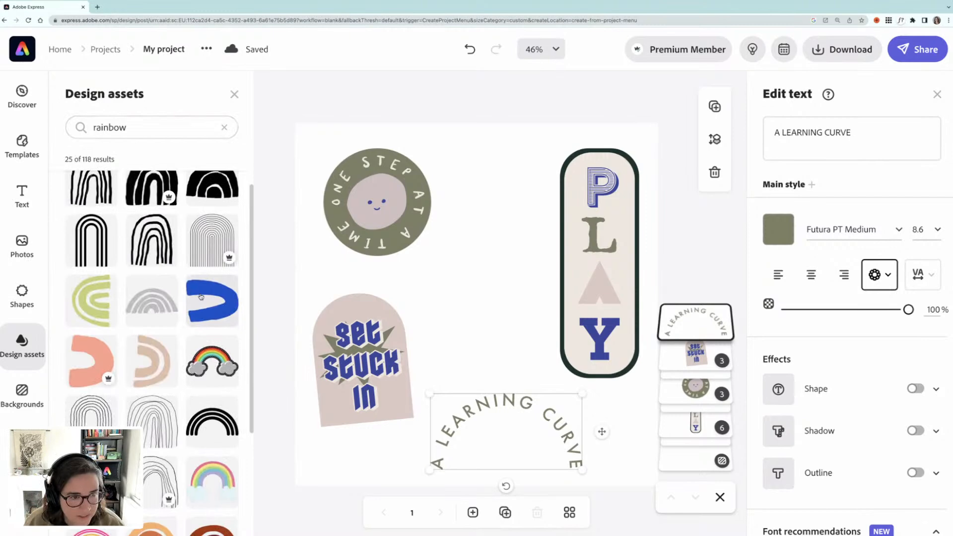
{"action": "scroll", "coordinate": [201, 296], "scroll_direction": "up", "scroll_amount": 1}
Add the wide solid black rainbow and shrink it to sit beneath the curved "A LEARNING CURVE" text
{"action": "left_click_drag", "start_coordinate": [212, 203], "coordinate": [522, 444]}
{"action": "left_click_drag", "start_coordinate": [583, 378], "coordinate": [534, 411]}
{"action": "left_click_drag", "start_coordinate": [511, 445], "coordinate": [530, 447]}
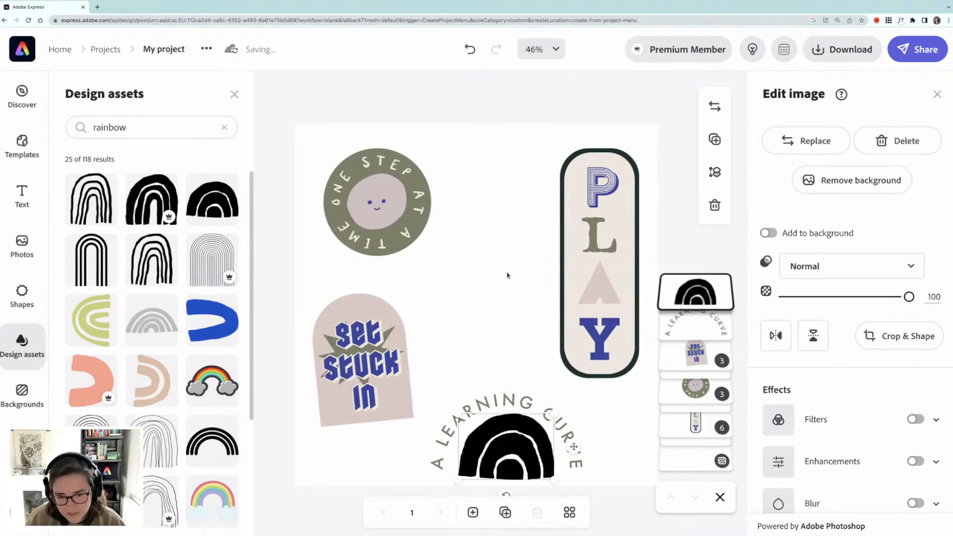
Enlarge the "A LEARNING CURVE" text to size 9.7 and centre it around the black rainbow
{"action": "key", "text": "super+plus"}
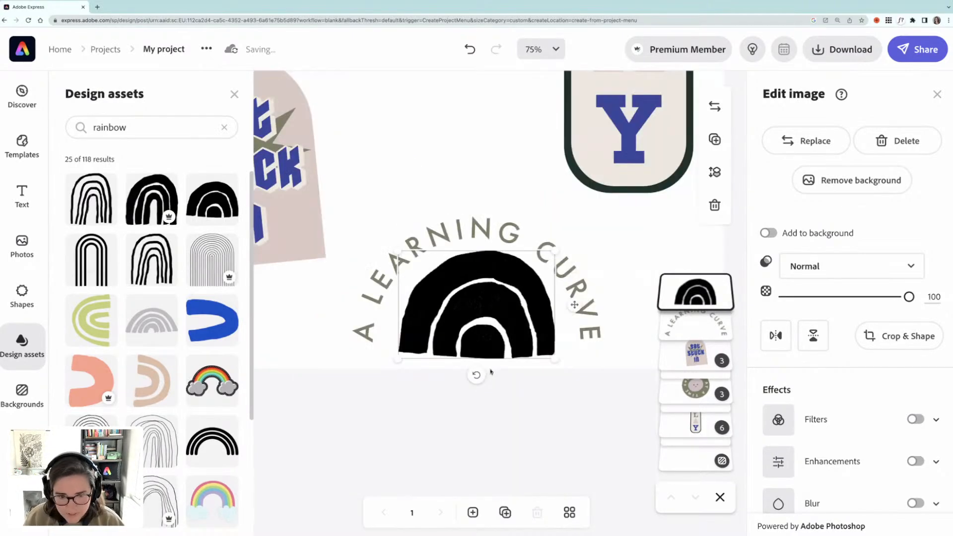
{"action": "left_click", "coordinate": [583, 291]}
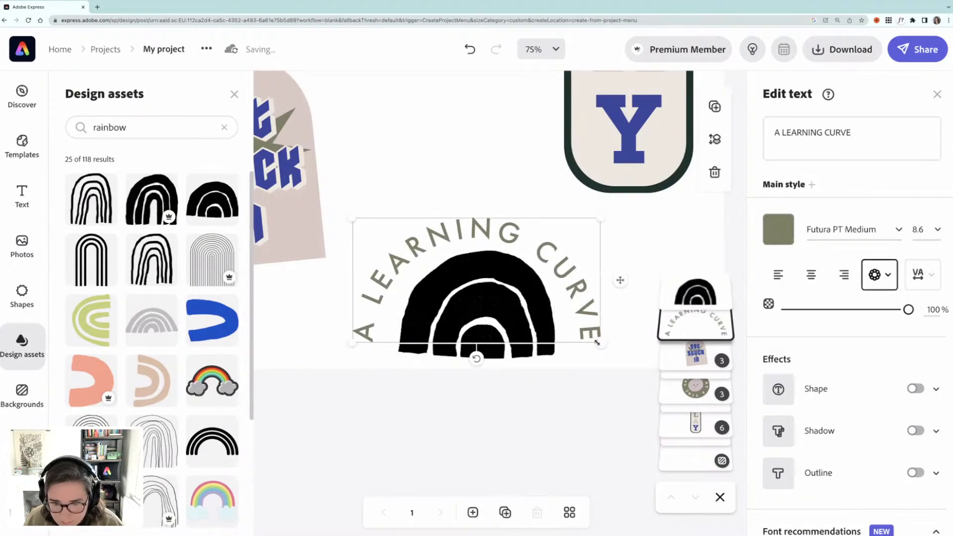
{"action": "left_click_drag", "start_coordinate": [616, 370], "coordinate": [623, 376]}
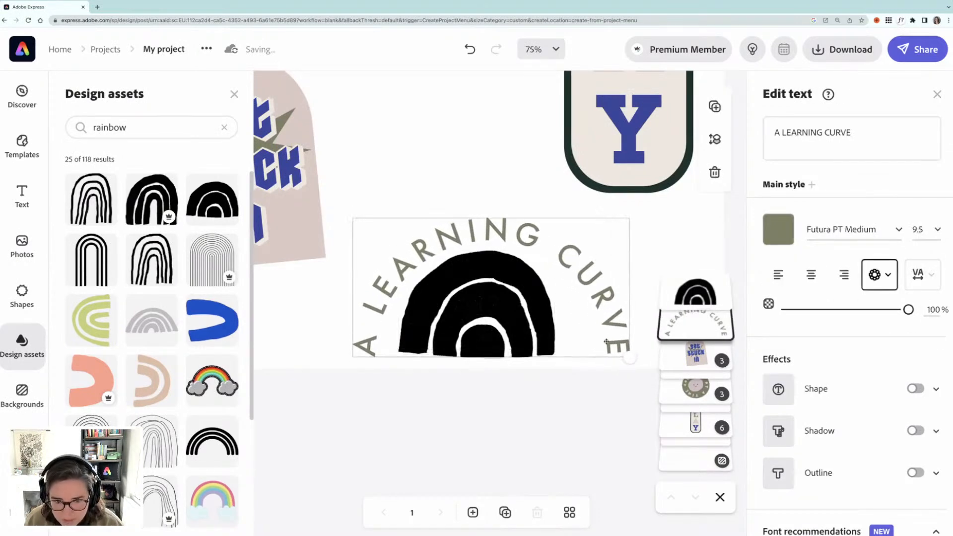
{"action": "left_click_drag", "start_coordinate": [589, 296], "coordinate": [591, 298]}
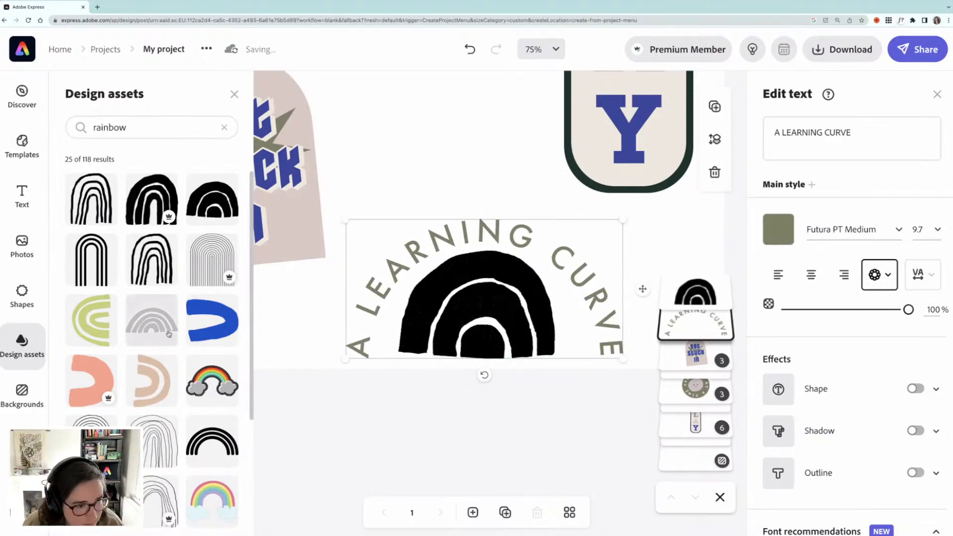
Delete the black rainbow and add the grey striped rainbow design asset in its place
{"action": "left_click", "coordinate": [424, 327]}
{"action": "key", "text": "Delete"}
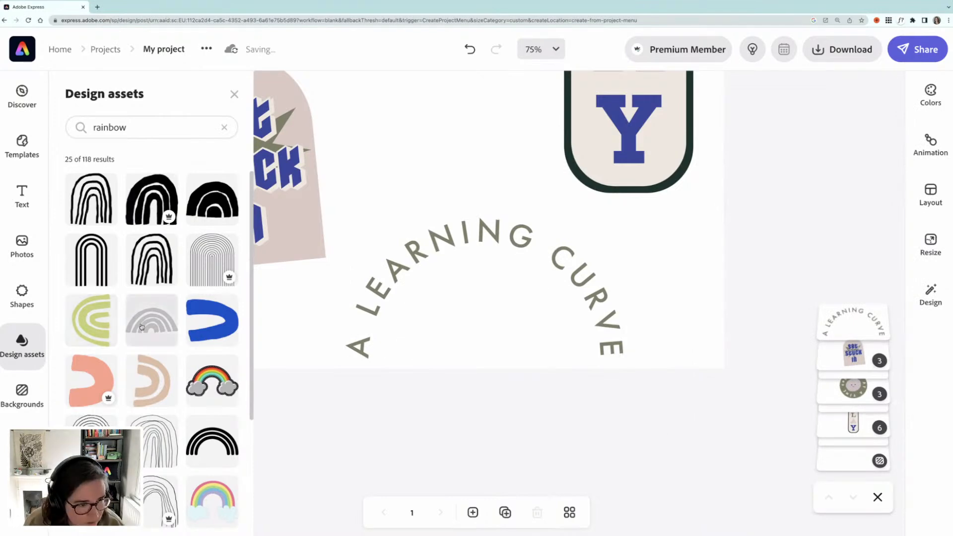
{"action": "left_click", "coordinate": [139, 328]}
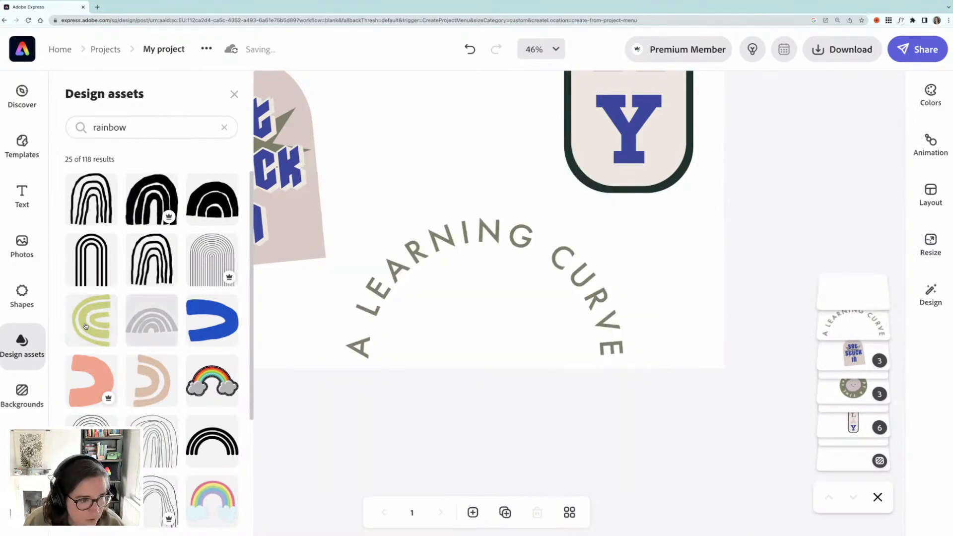
{"action": "left_click", "coordinate": [508, 316]}
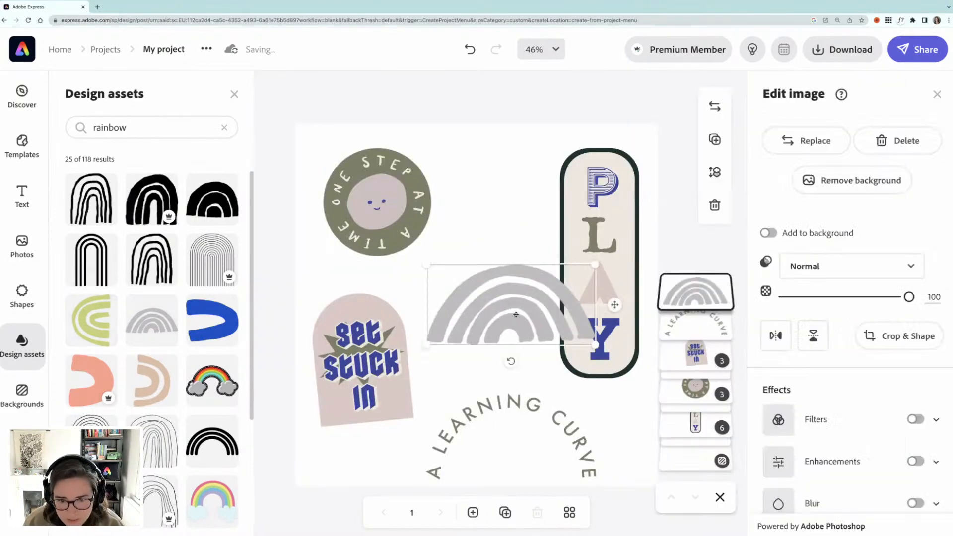
Shrink the grey striped rainbow and centre it beneath the curved "A LEARNING CURVE" text
{"action": "left_click_drag", "start_coordinate": [516, 314], "coordinate": [529, 418]}
{"action": "left_click_drag", "start_coordinate": [611, 397], "coordinate": [577, 415]}
{"action": "left_click_drag", "start_coordinate": [530, 442], "coordinate": [532, 442]}
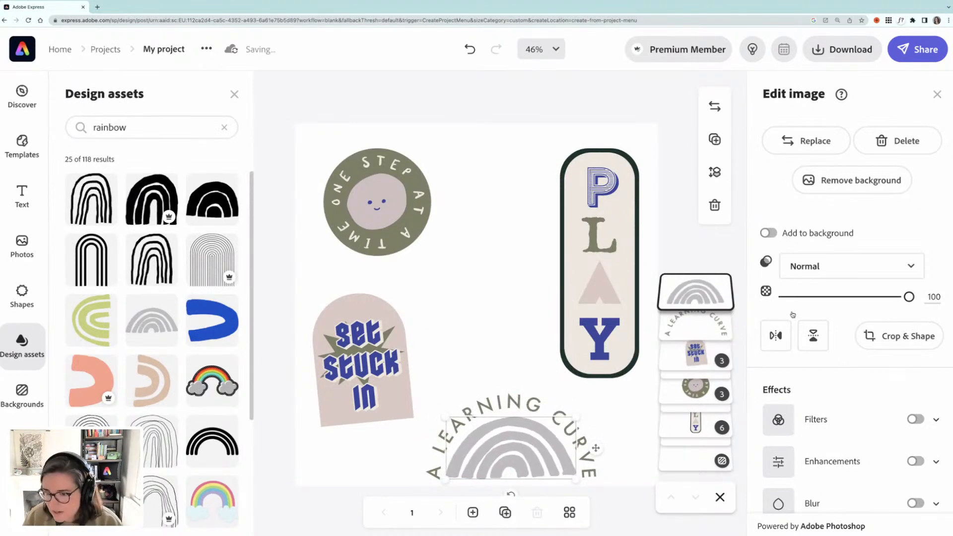
Apply a Duotone filter to the striped rainbow with brand cream #EEE8DE shadows and brand pink #DCCBC3 highlights
{"action": "left_click", "coordinate": [916, 419]}
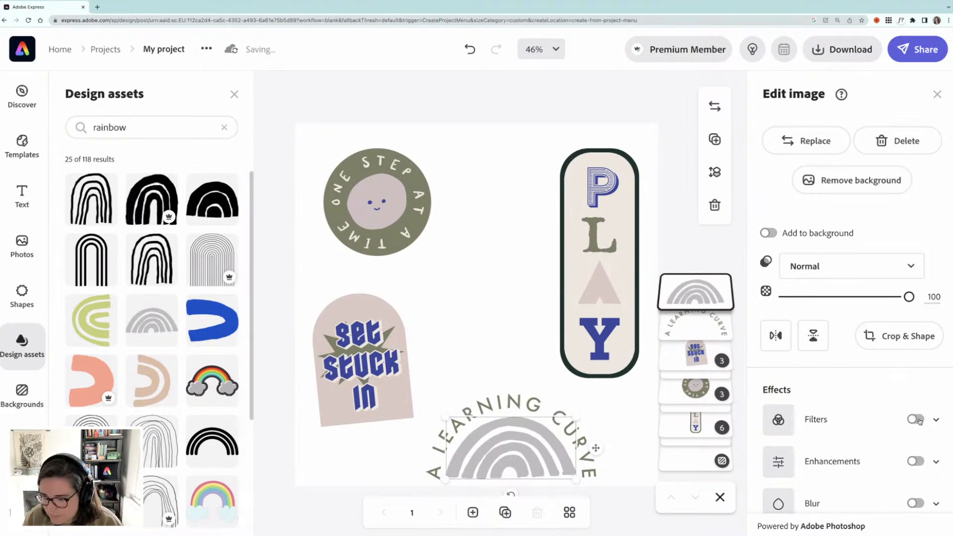
{"action": "scroll", "coordinate": [840, 418], "scroll_direction": "down", "scroll_amount": 4}
{"action": "scroll", "coordinate": [840, 418], "scroll_direction": "down", "scroll_amount": 1}
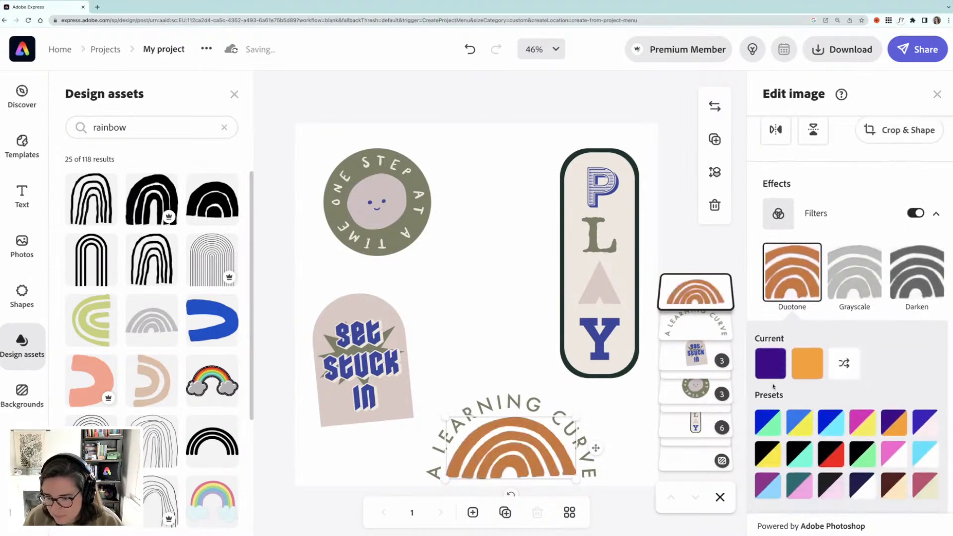
{"action": "left_click", "coordinate": [770, 363]}
{"action": "left_click", "coordinate": [708, 210]}
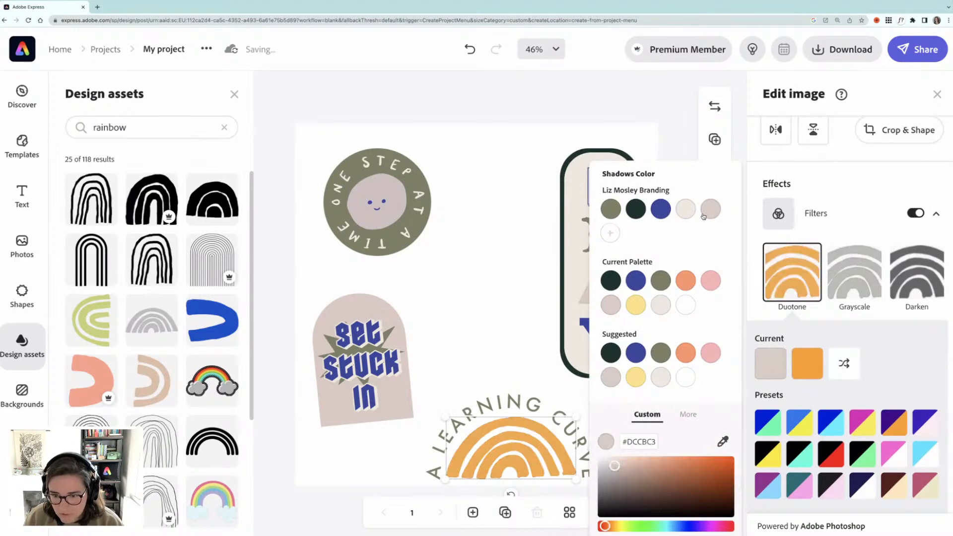
{"action": "left_click", "coordinate": [807, 366]}
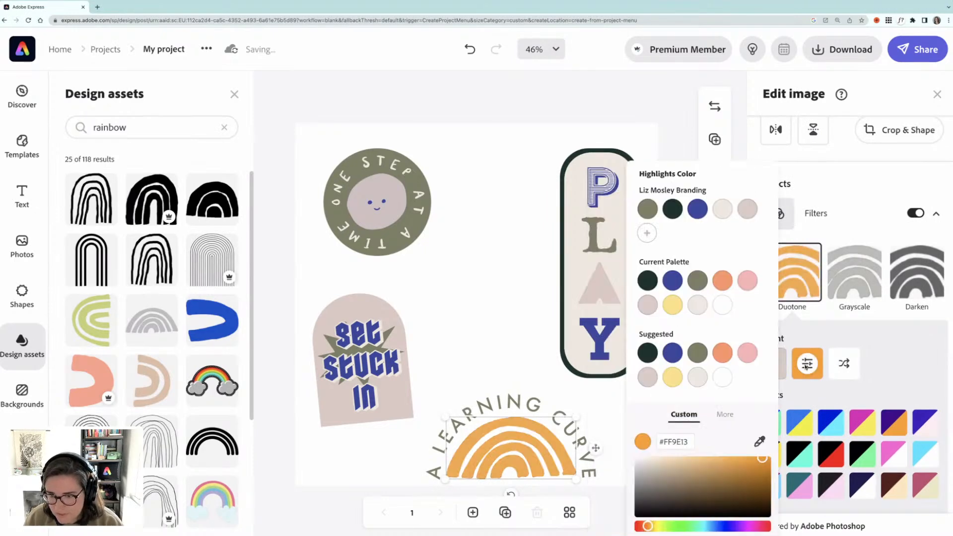
{"action": "left_click", "coordinate": [747, 209]}
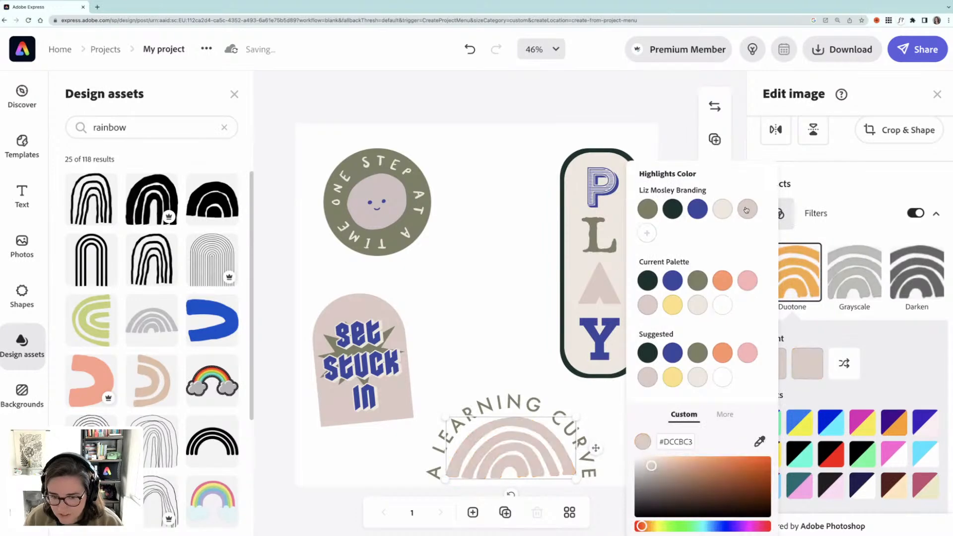
{"action": "left_click", "coordinate": [816, 337]}
{"action": "left_click", "coordinate": [770, 363]}
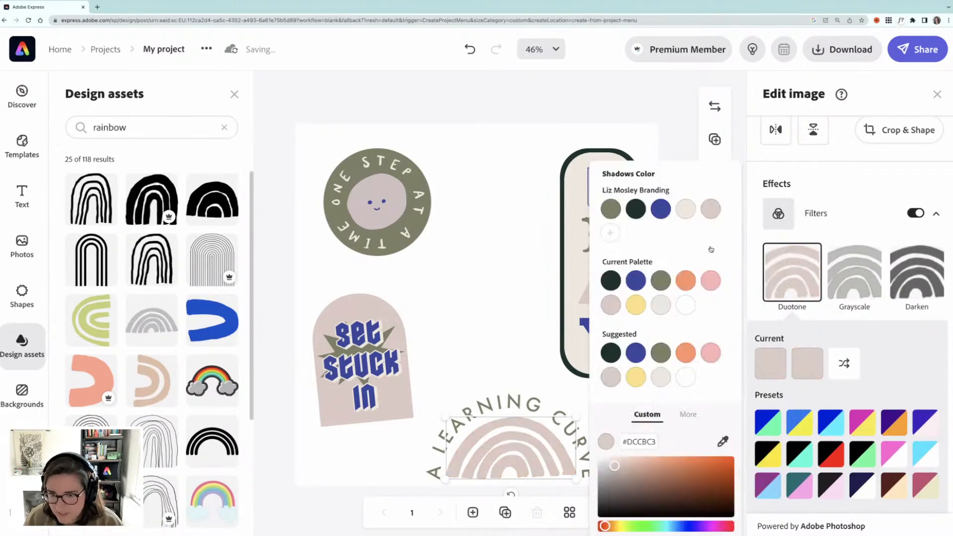
{"action": "left_click", "coordinate": [684, 209]}
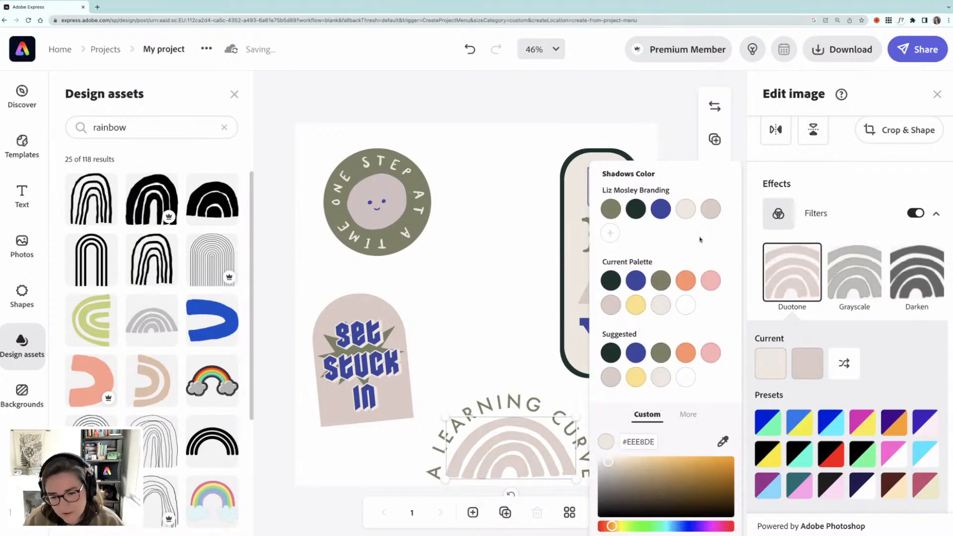
{"action": "left_click", "coordinate": [481, 386]}
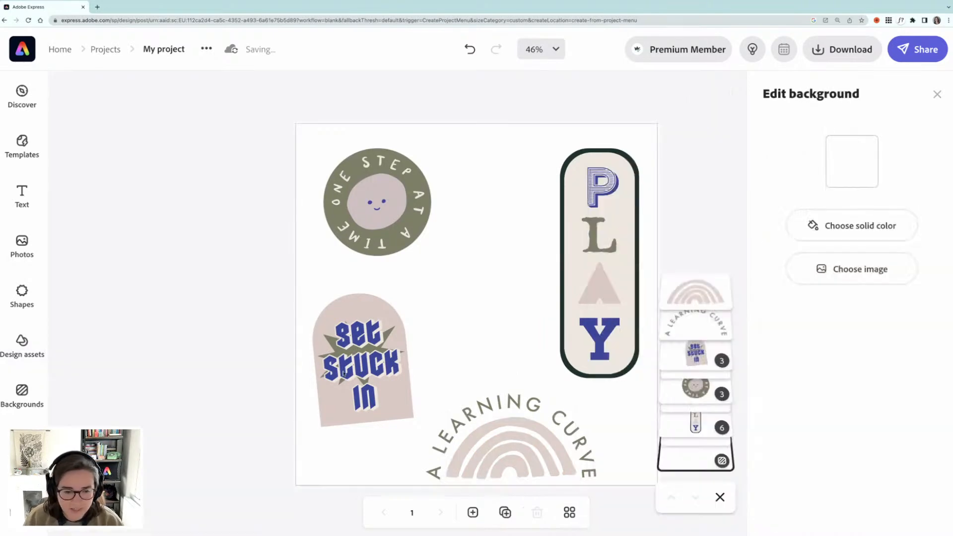
Add a filled half circle, rotate it flat side down, and enlarge it to cover the rainbow and its curved text
{"action": "left_click", "coordinate": [24, 293]}
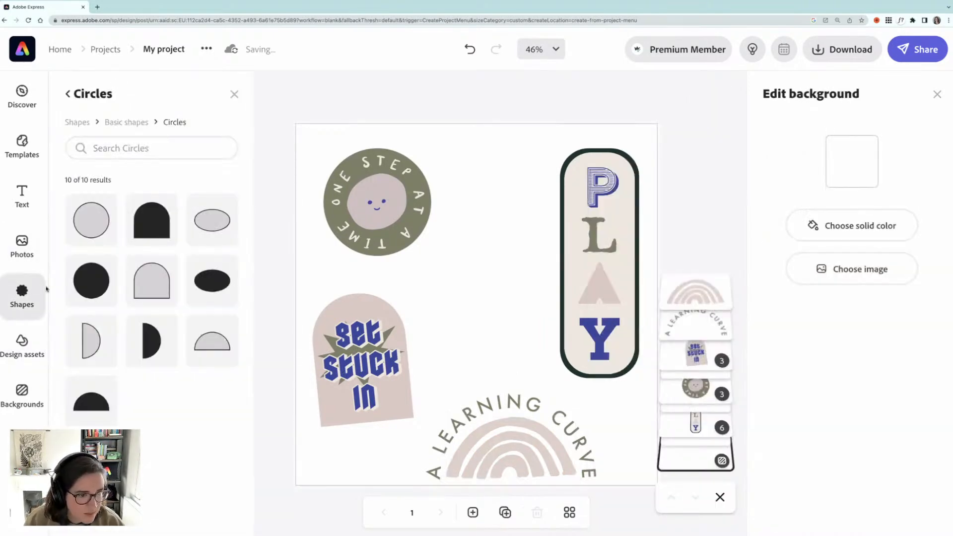
{"action": "left_click", "coordinate": [146, 341]}
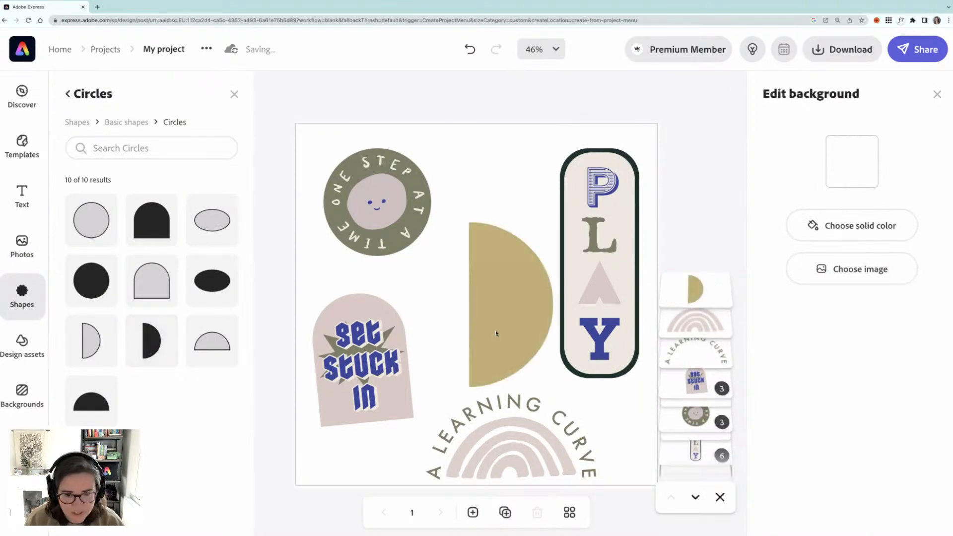
{"action": "left_click_drag", "start_coordinate": [511, 402], "coordinate": [580, 308]}
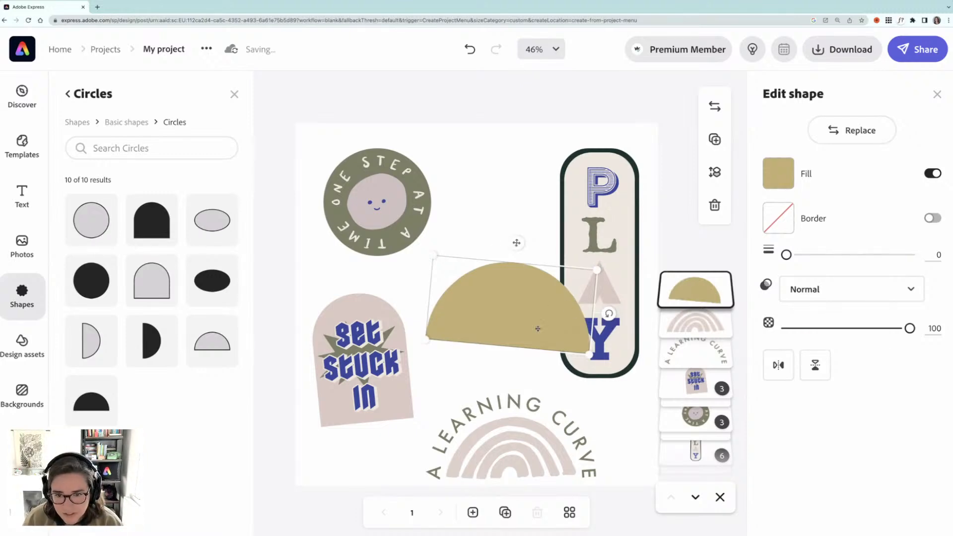
{"action": "left_click_drag", "start_coordinate": [516, 243], "coordinate": [523, 288]}
{"action": "left_click_drag", "start_coordinate": [620, 365], "coordinate": [618, 356]}
{"action": "left_click_drag", "start_coordinate": [544, 370], "coordinate": [536, 450]}
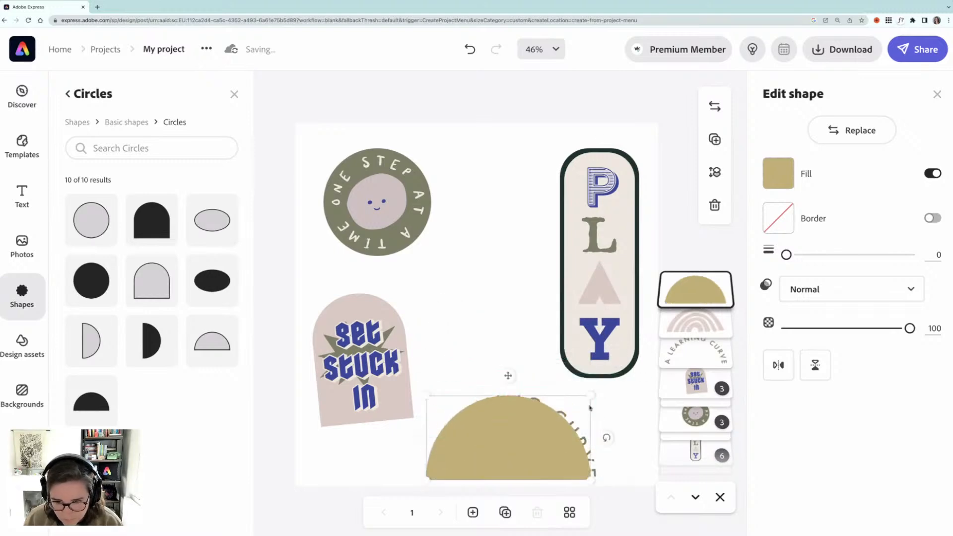
{"action": "left_click_drag", "start_coordinate": [591, 388], "coordinate": [609, 384]}
{"action": "mouse_move", "coordinate": [533, 419]}
{"action": "left_mouse_down"}
{"action": "mouse_move", "coordinate": [526, 424]}
{"action": "mouse_move", "coordinate": [525, 415]}
{"action": "left_mouse_up"}
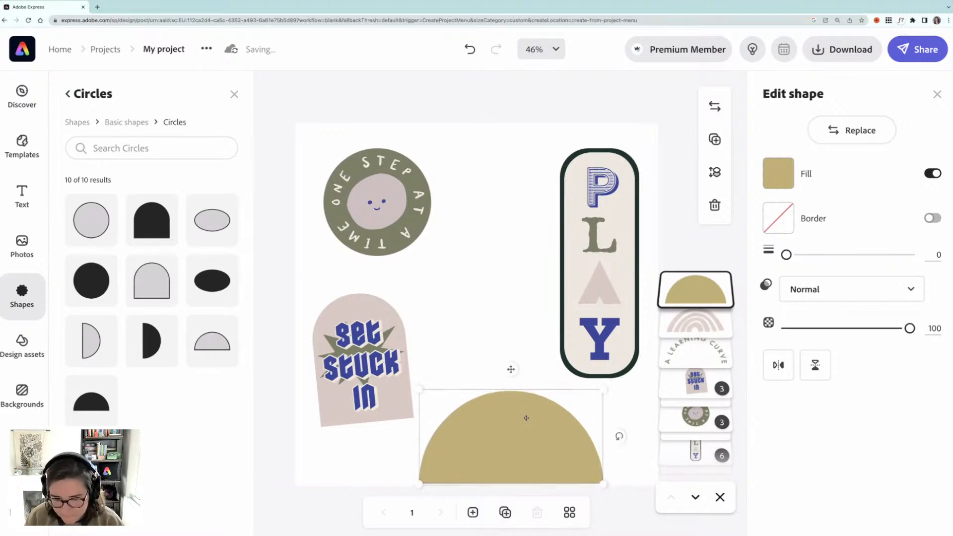
Fill the half circle with dark green #16332C and send it behind the rainbow and curved text
{"action": "left_click", "coordinate": [778, 173]}
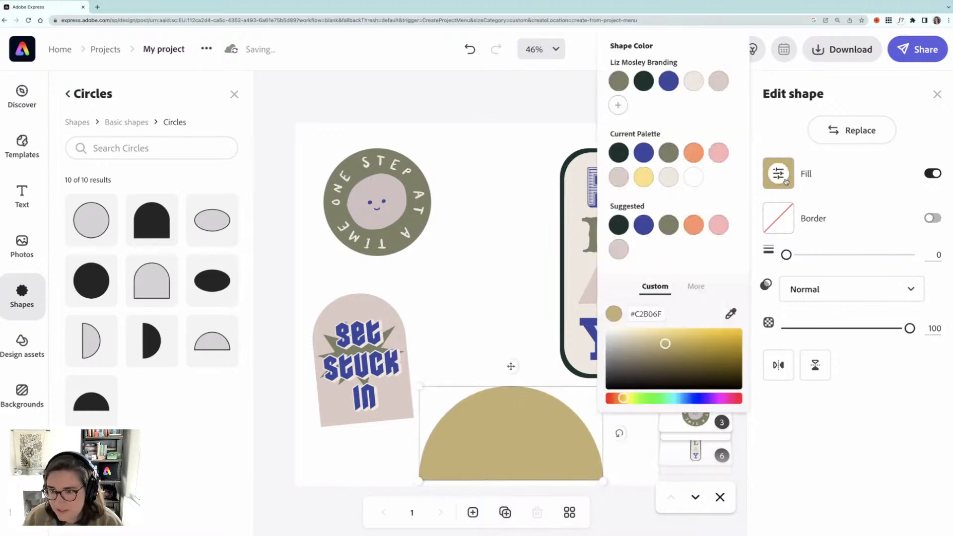
{"action": "left_click", "coordinate": [620, 153]}
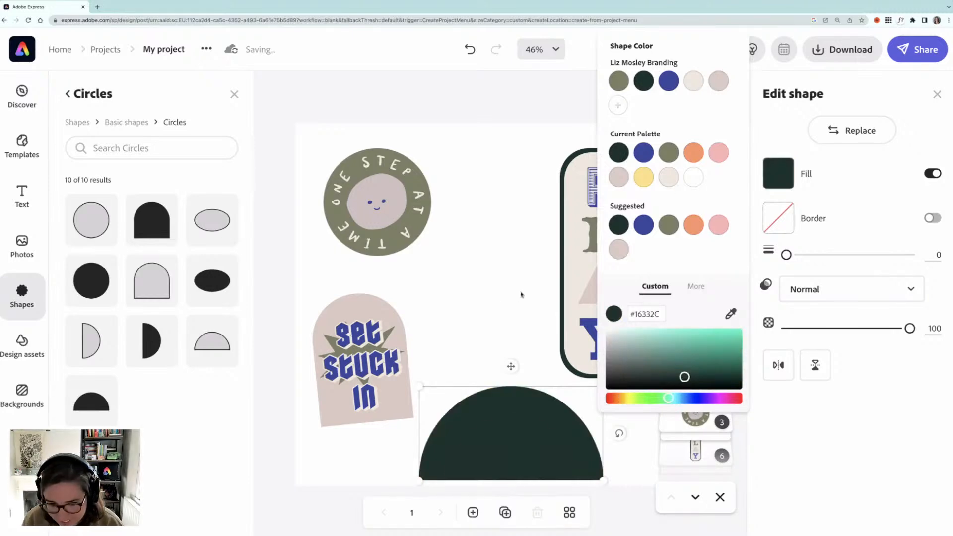
{"action": "key", "text": "super+["}
{"action": "key", "text": "super+["}
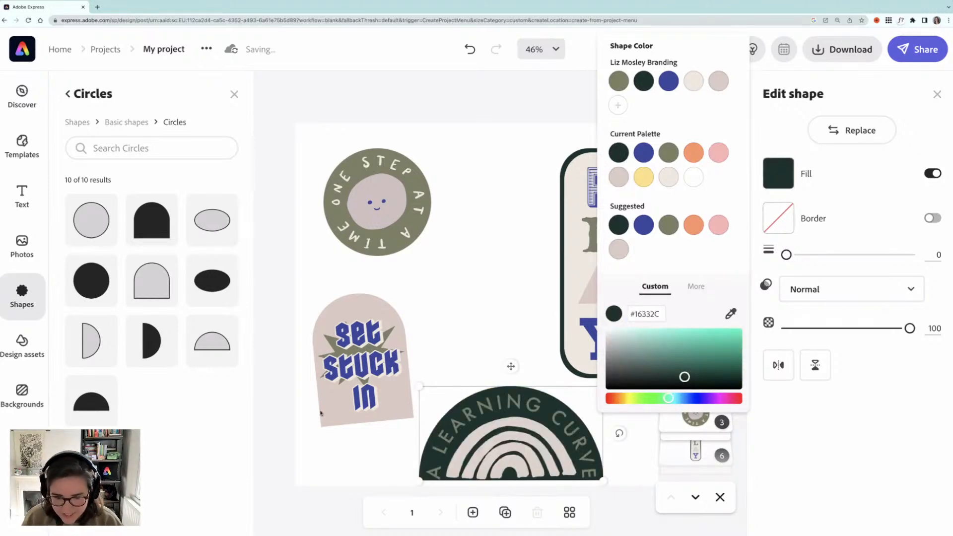
{"action": "left_click", "coordinate": [453, 352]}
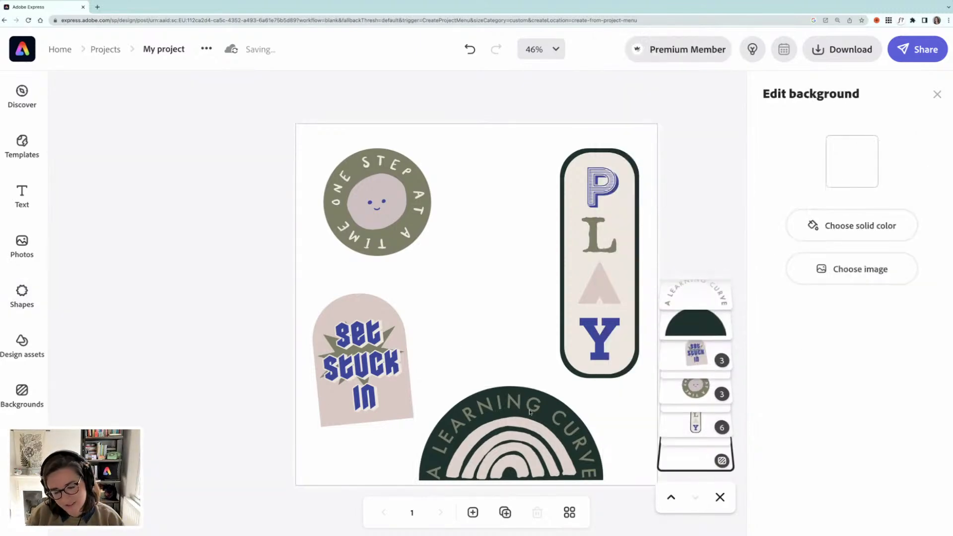
Enlarge the dark green half circle slightly and nudge it until the rainbow and text sit centred inside it
{"action": "left_click", "coordinate": [423, 468]}
{"action": "left_click_drag", "start_coordinate": [417, 482], "coordinate": [412, 486]}
{"action": "key", "text": "Right"}
{"action": "key", "text": "Right"}
{"action": "key", "text": "Right"}
{"action": "key", "text": "Right"}
{"action": "key", "text": "Right"}
{"action": "key", "text": "Right"}
{"action": "key", "text": "Right"}
{"action": "key", "text": "Right"}
{"action": "key", "text": "Up"}
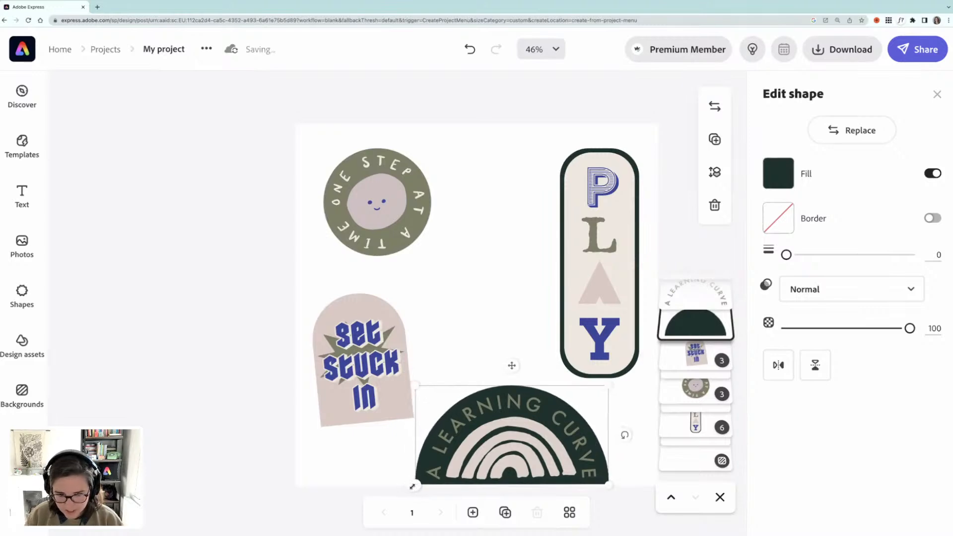
{"action": "key", "text": "Left"}
{"action": "key", "text": "Up"}
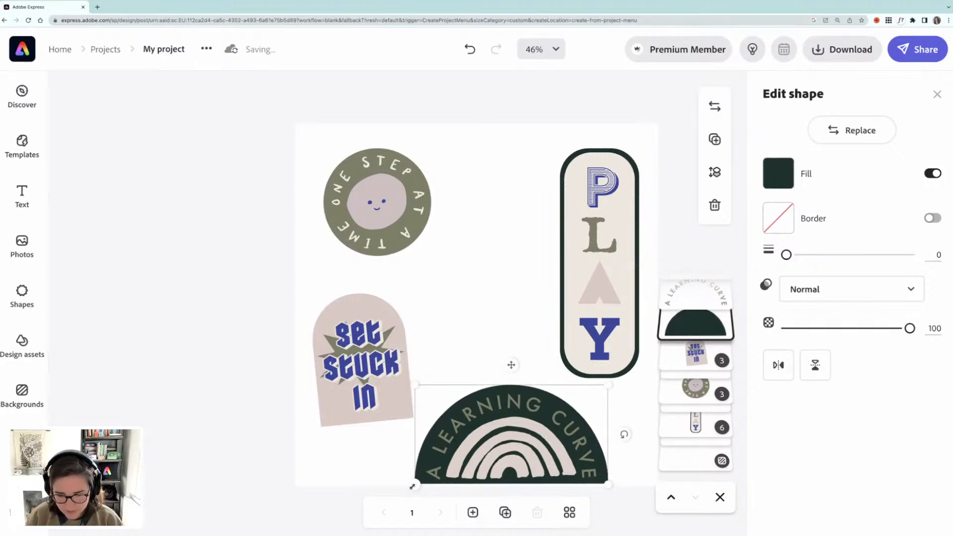
Set the "A LEARNING CURVE" font to Filson Pro Black and group the text with the rainbow and half circle
{"action": "left_click", "coordinate": [478, 415]}
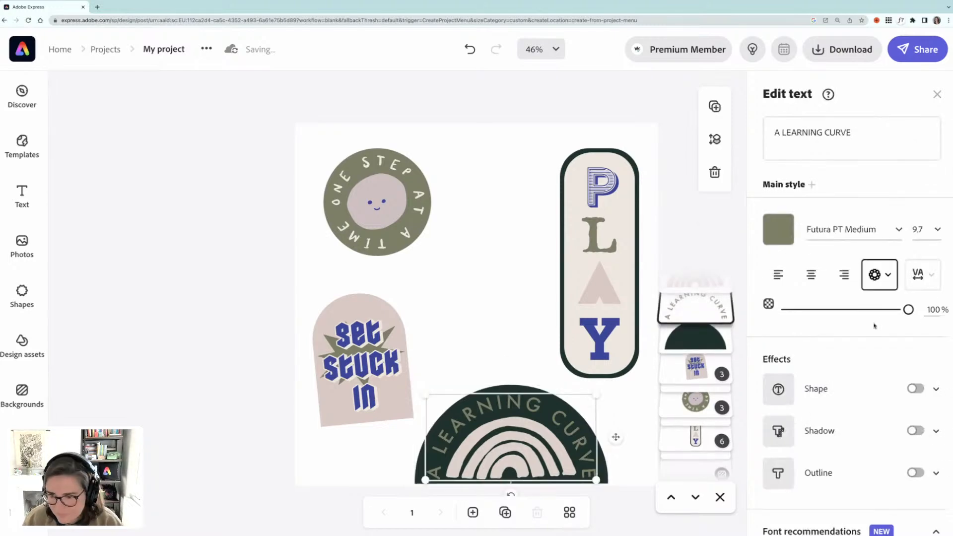
{"action": "left_click", "coordinate": [899, 230]}
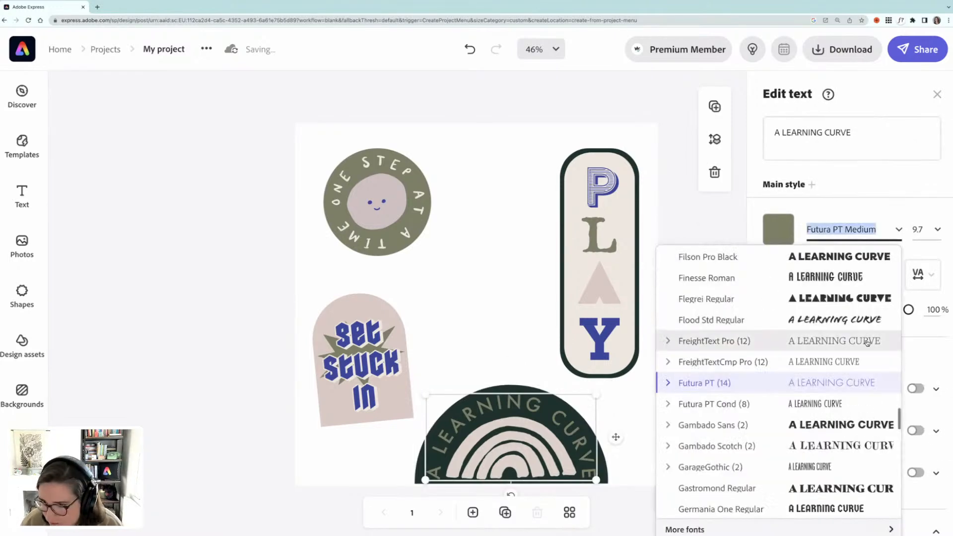
{"action": "left_click", "coordinate": [817, 258]}
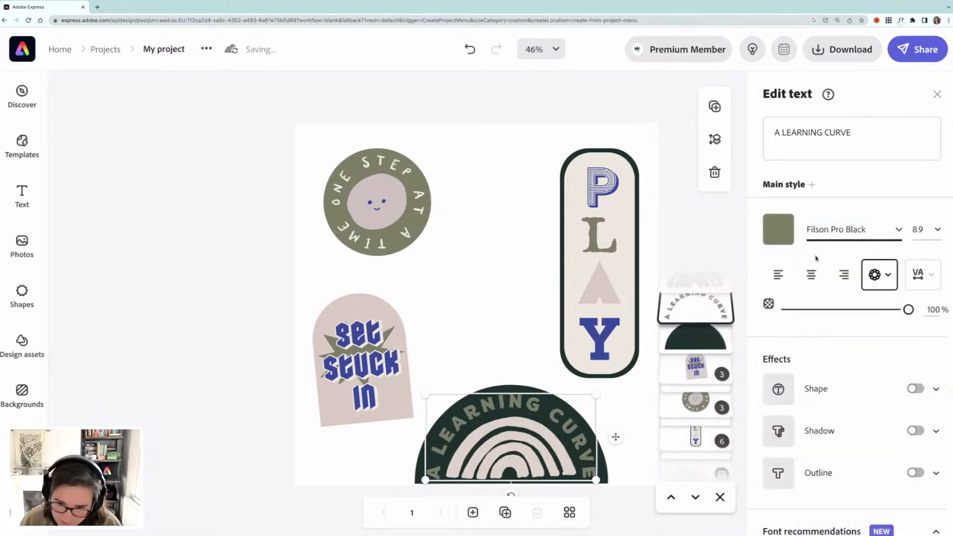
{"action": "left_click", "coordinate": [478, 347]}
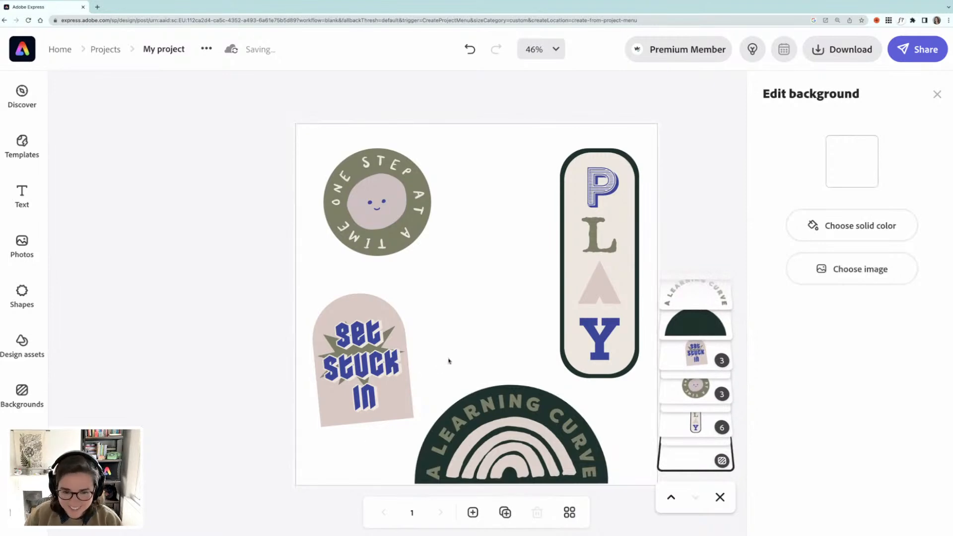
{"action": "left_click_drag", "start_coordinate": [622, 500], "coordinate": [479, 406]}
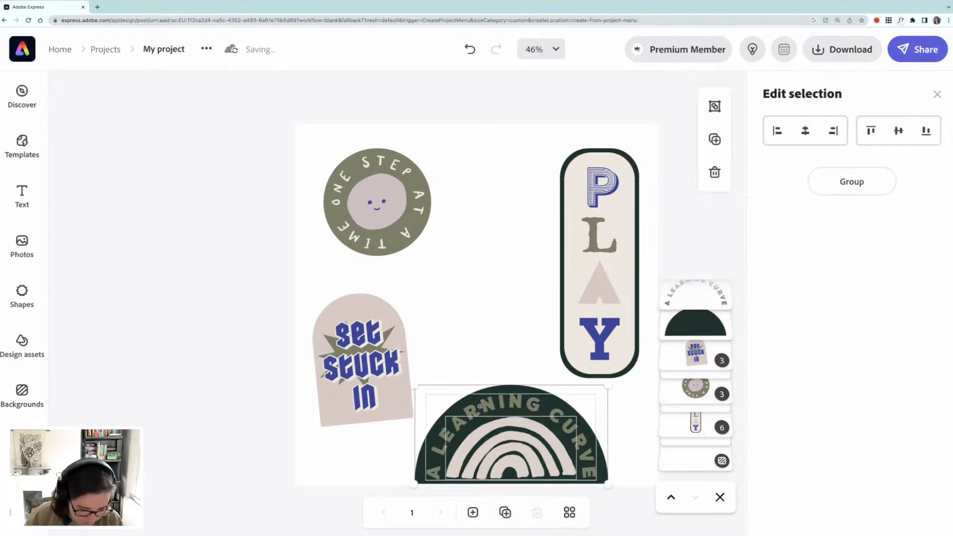
{"action": "key", "text": "ctrl+g"}
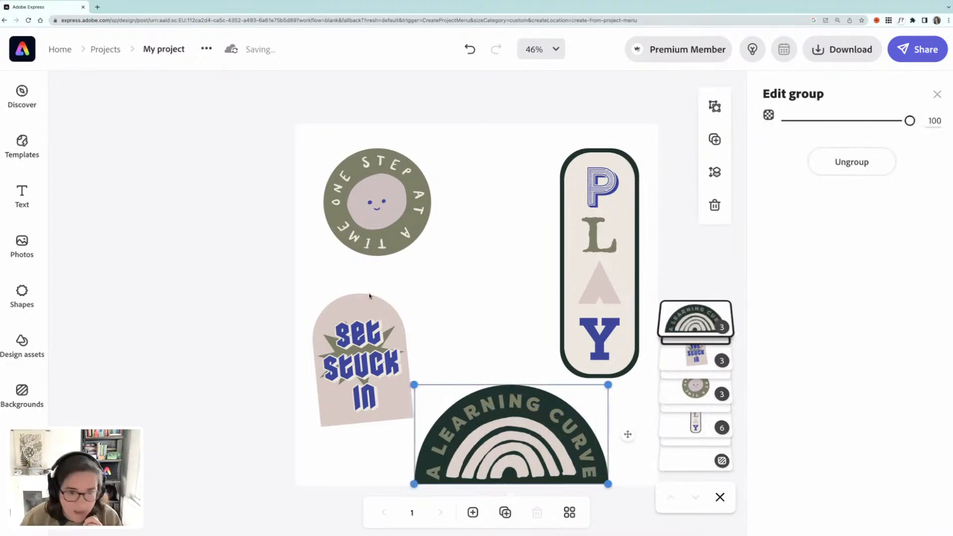
Move the smiley badge towards the page's upper-left corner and place the "get stuck in" arch beside the PLAY pill, tilted clockwise
{"action": "left_click_drag", "start_coordinate": [382, 211], "coordinate": [364, 199]}
{"action": "left_click", "coordinate": [365, 349]}
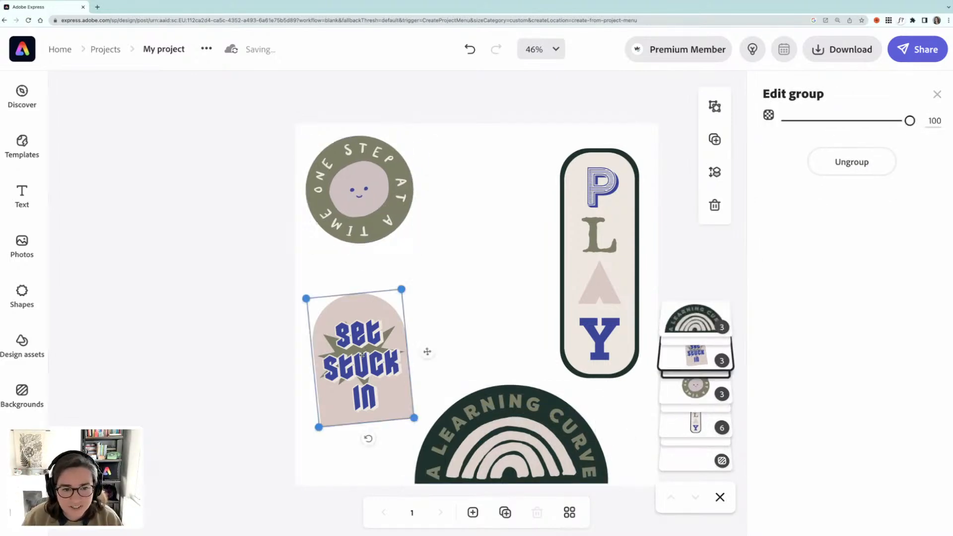
{"action": "left_click_drag", "start_coordinate": [350, 361], "coordinate": [480, 210]}
{"action": "left_click_drag", "start_coordinate": [499, 288], "coordinate": [471, 285]}
{"action": "left_click_drag", "start_coordinate": [494, 240], "coordinate": [489, 233]}
Shrink the "A LEARNING CURVE" badge, tilt it slightly clockwise and place it below the smiley badge and arch
{"action": "left_click_drag", "start_coordinate": [411, 400], "coordinate": [434, 342]}
{"action": "left_click_drag", "start_coordinate": [508, 374], "coordinate": [480, 359]}
{"action": "mouse_move", "coordinate": [422, 316]}
{"action": "left_mouse_down"}
{"action": "mouse_move", "coordinate": [432, 319]}
{"action": "mouse_move", "coordinate": [424, 306]}
{"action": "left_mouse_up"}
{"action": "left_click_drag", "start_coordinate": [400, 364], "coordinate": [391, 364]}
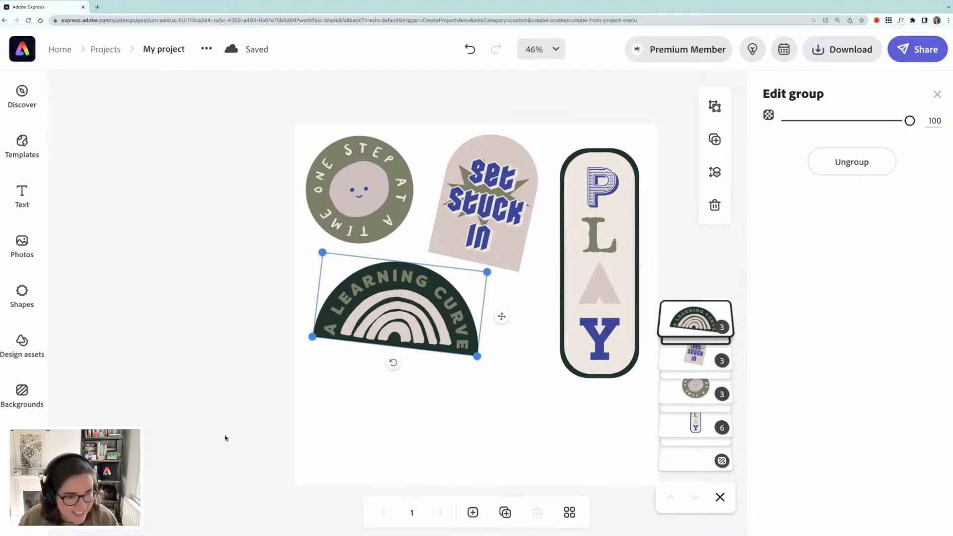
{"action": "left_click_drag", "start_coordinate": [419, 328], "coordinate": [424, 340]}
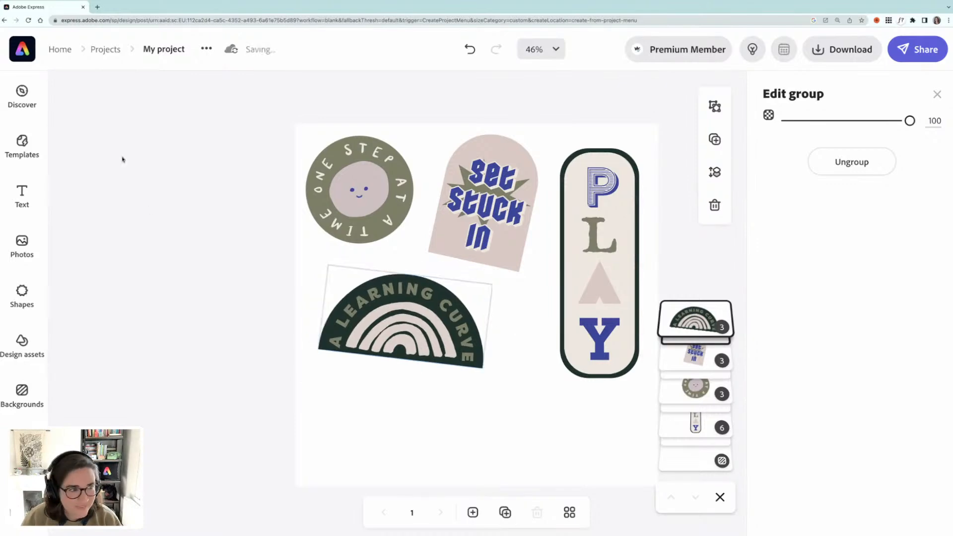
Add the "WANT" text template and place it beneath the "A LEARNING CURVE" badge
{"action": "left_click", "coordinate": [33, 193]}
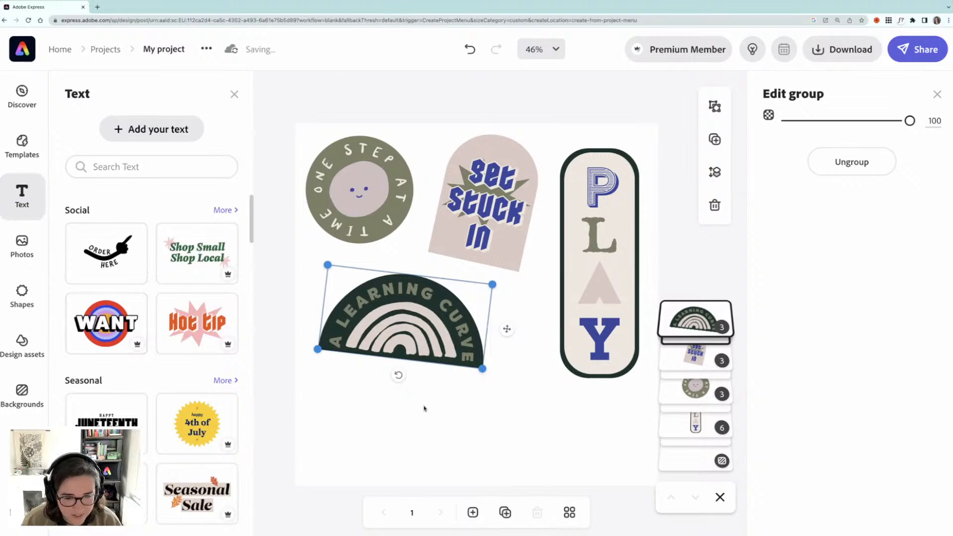
{"action": "left_click_drag", "start_coordinate": [425, 408], "coordinate": [424, 408]}
{"action": "left_click", "coordinate": [466, 433]}
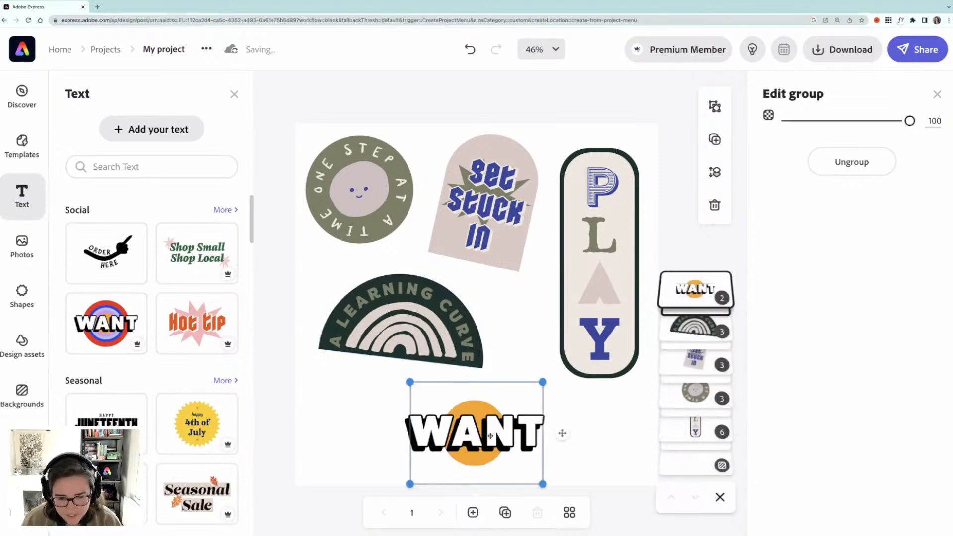
{"action": "left_click_drag", "start_coordinate": [465, 433], "coordinate": [445, 438]}
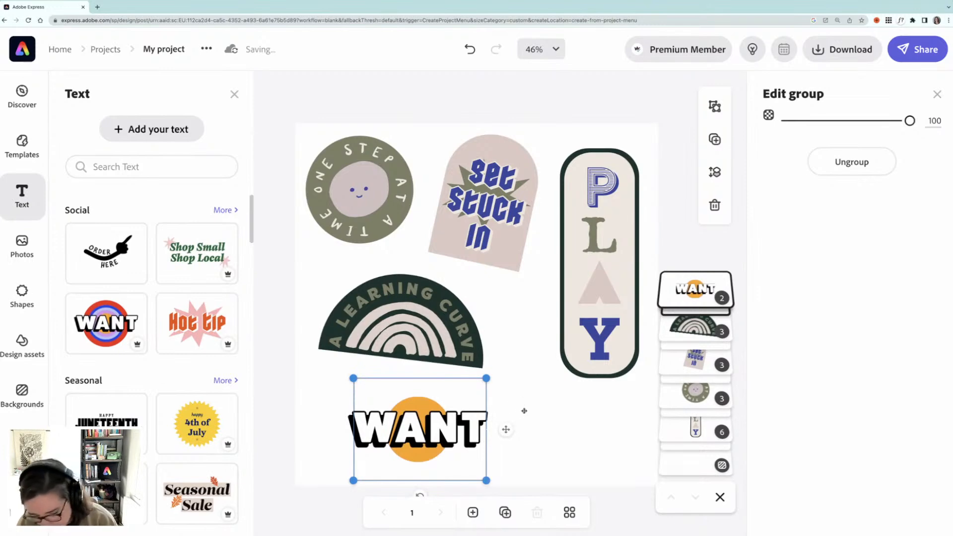
Replace the "WANT" template's wording with "YOU GET" and "THE IDEA" on two lines
{"action": "left_click", "coordinate": [517, 421]}
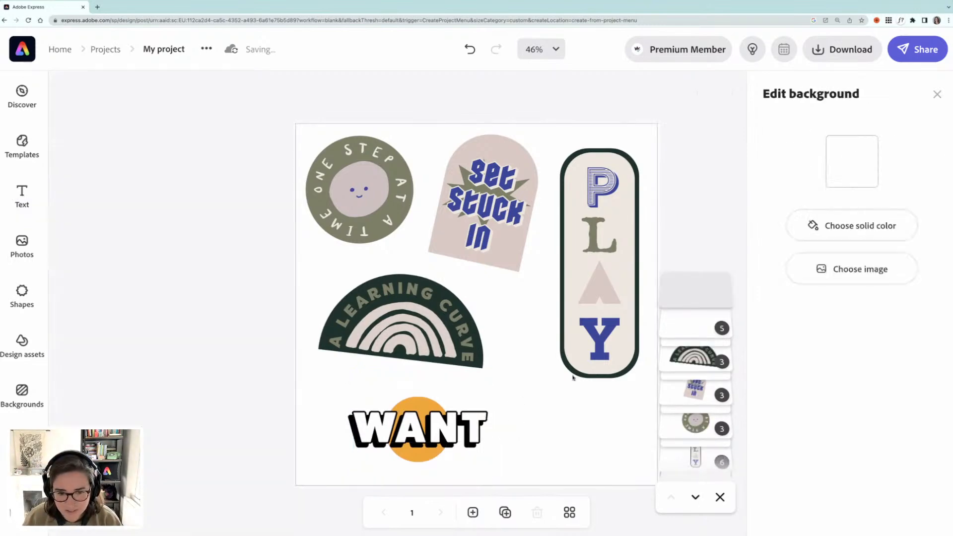
{"action": "double_click", "coordinate": [783, 132]}
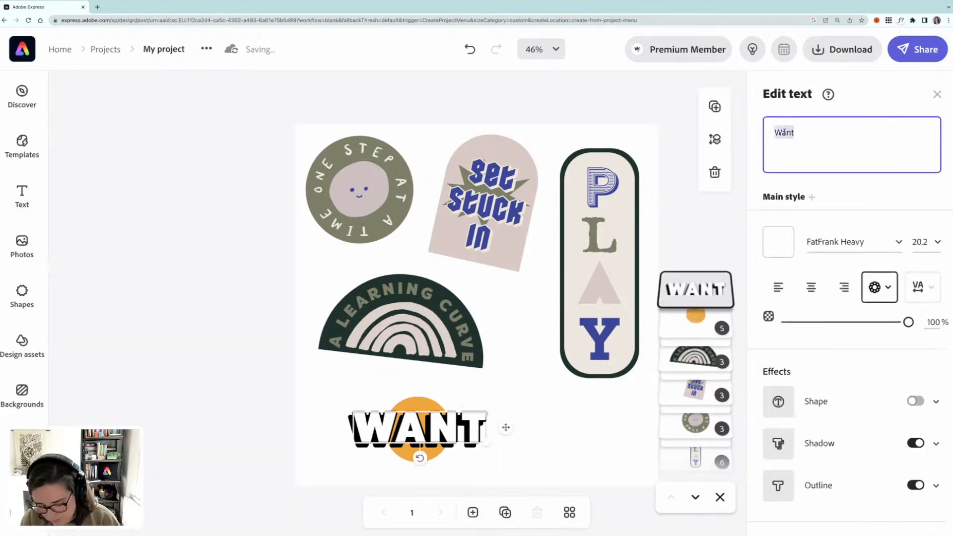
{"action": "type", "text": "YOU GET"}
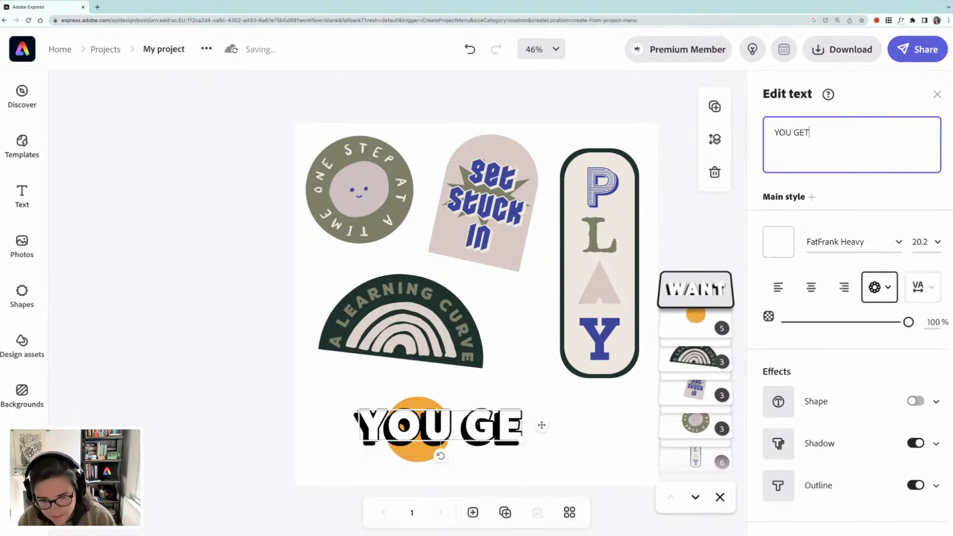
{"action": "key", "text": "Return"}
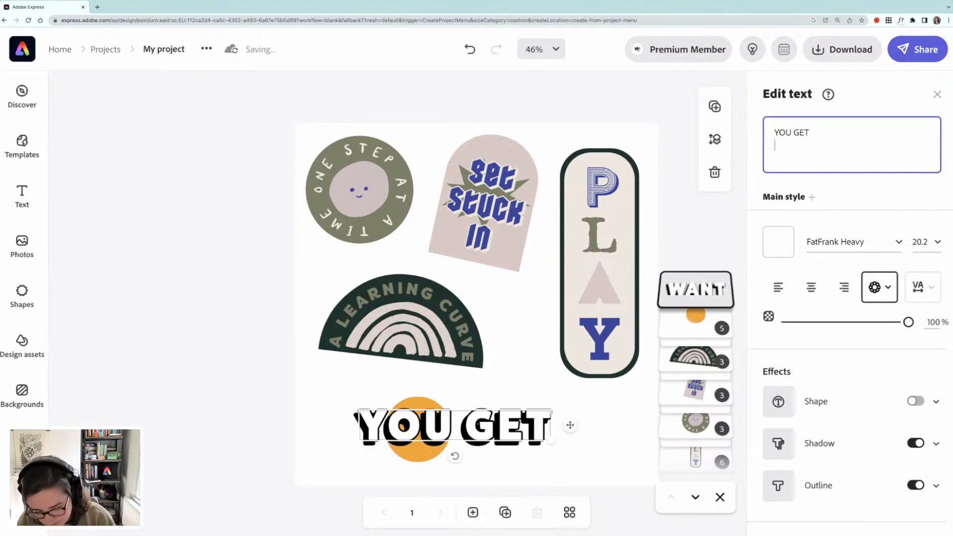
{"action": "type", "text": "THE IDEA"}
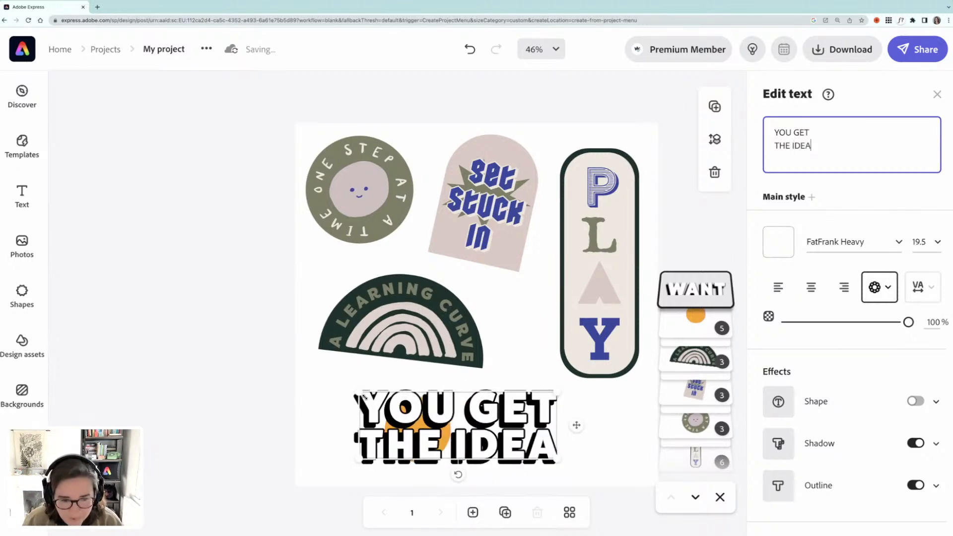
Shrink the "YOU GET THE IDEA" text to about 12 pt and place it beside the orange circle, below the PLAY pill
{"action": "left_click_drag", "start_coordinate": [355, 391], "coordinate": [421, 413]}
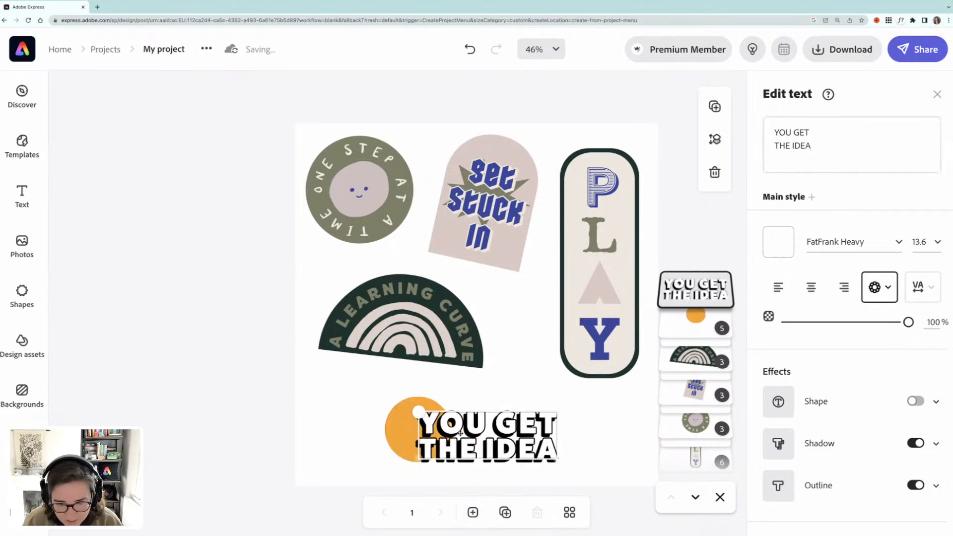
{"action": "left_click_drag", "start_coordinate": [488, 434], "coordinate": [436, 431]}
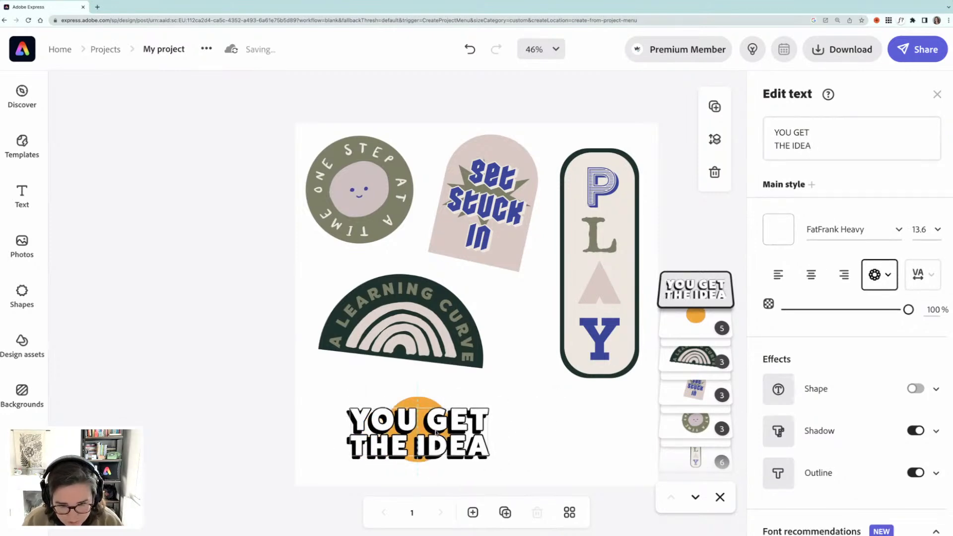
{"action": "left_click_drag", "start_coordinate": [487, 410], "coordinate": [626, 433]}
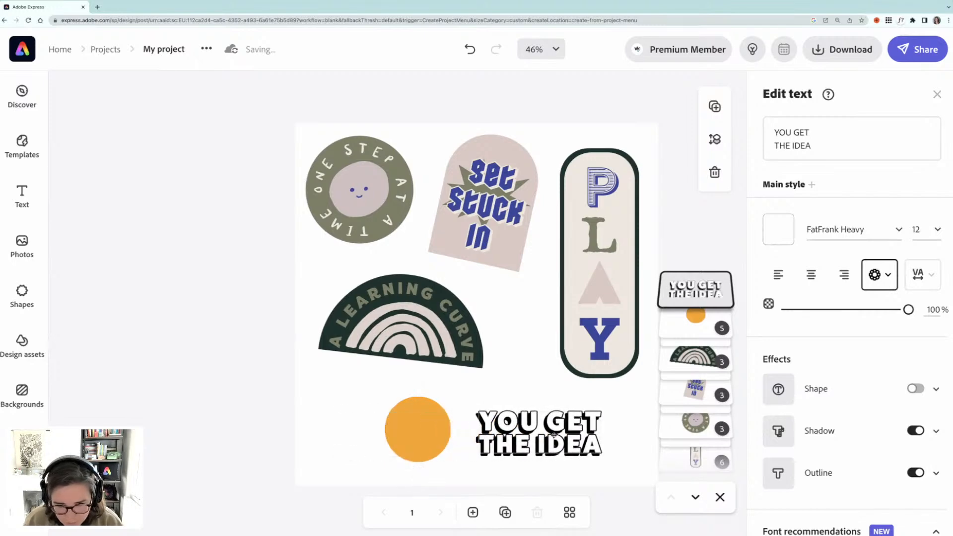
Ungroup the stacked circles behind the former "WANT" text and move the orange circle off the stack
{"action": "left_click", "coordinate": [459, 423]}
{"action": "left_click", "coordinate": [448, 417]}
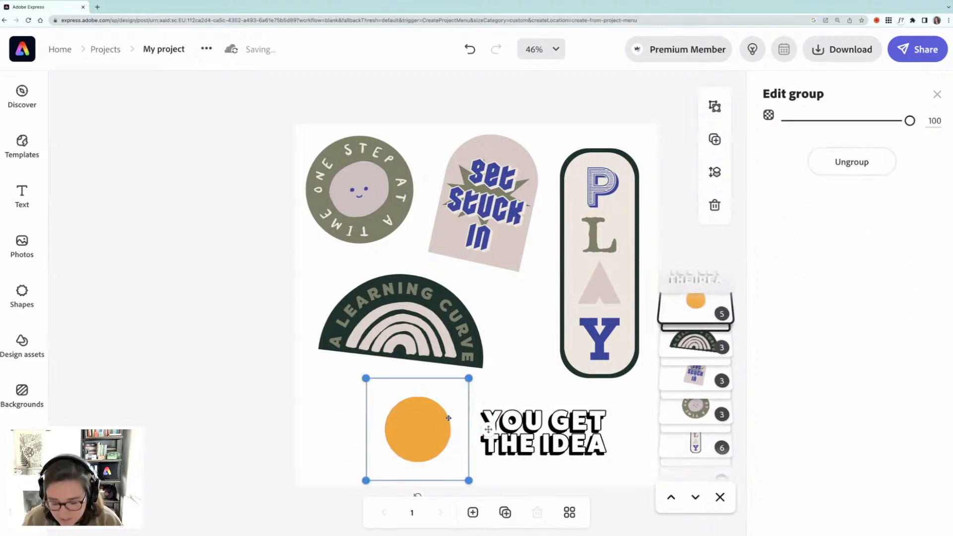
{"action": "key", "text": "super+shift+g"}
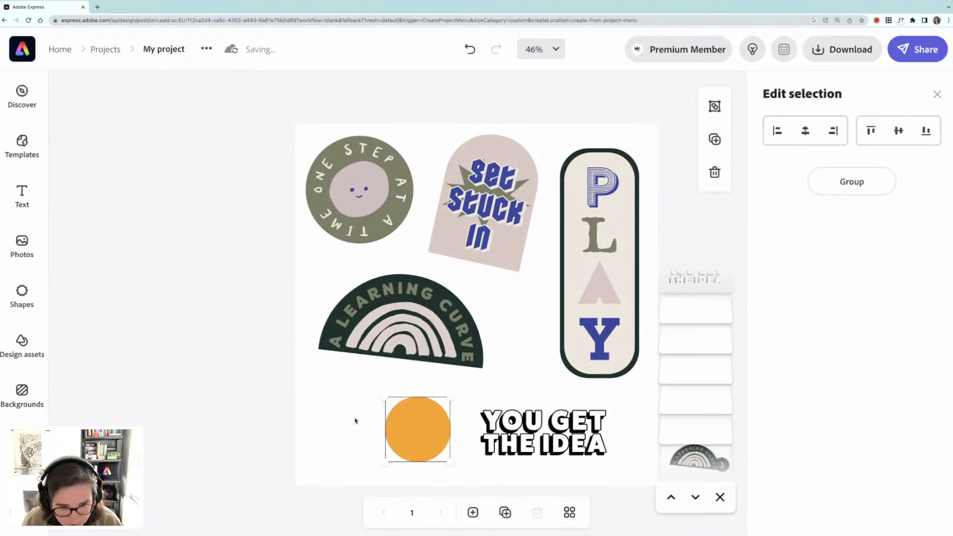
{"action": "left_click", "coordinate": [355, 420]}
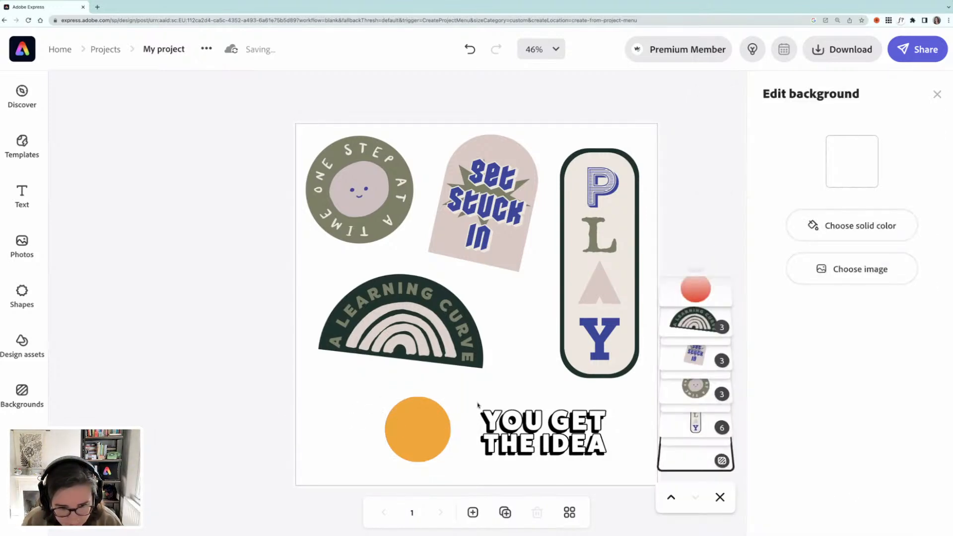
{"action": "scroll", "coordinate": [682, 337], "scroll_direction": "up", "scroll_amount": 5}
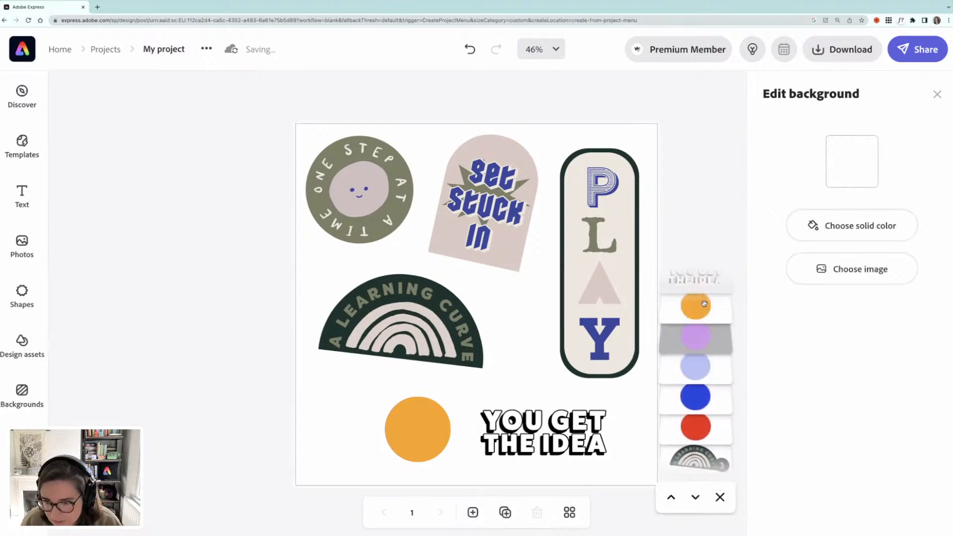
{"action": "left_click", "coordinate": [702, 327]}
{"action": "left_click", "coordinate": [703, 357]}
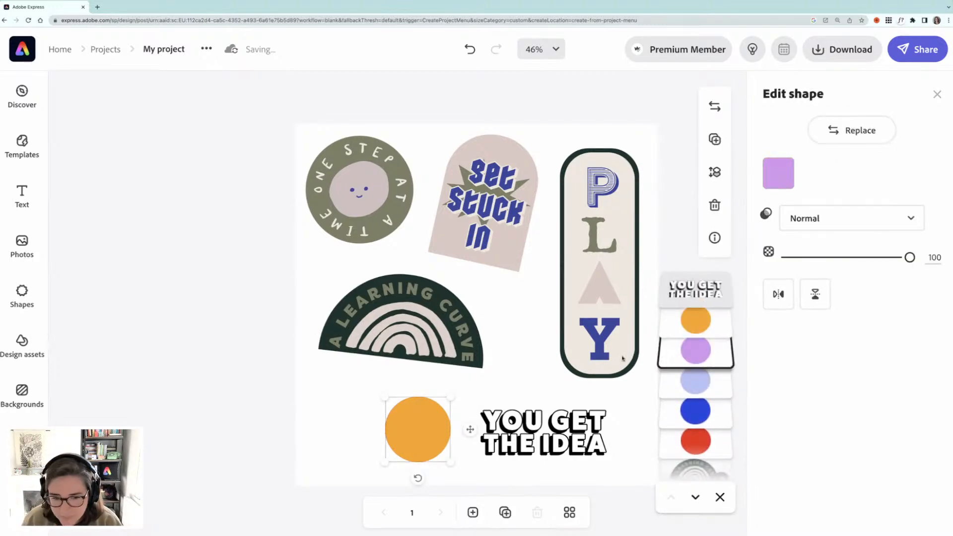
{"action": "left_click_drag", "start_coordinate": [428, 430], "coordinate": [363, 432]}
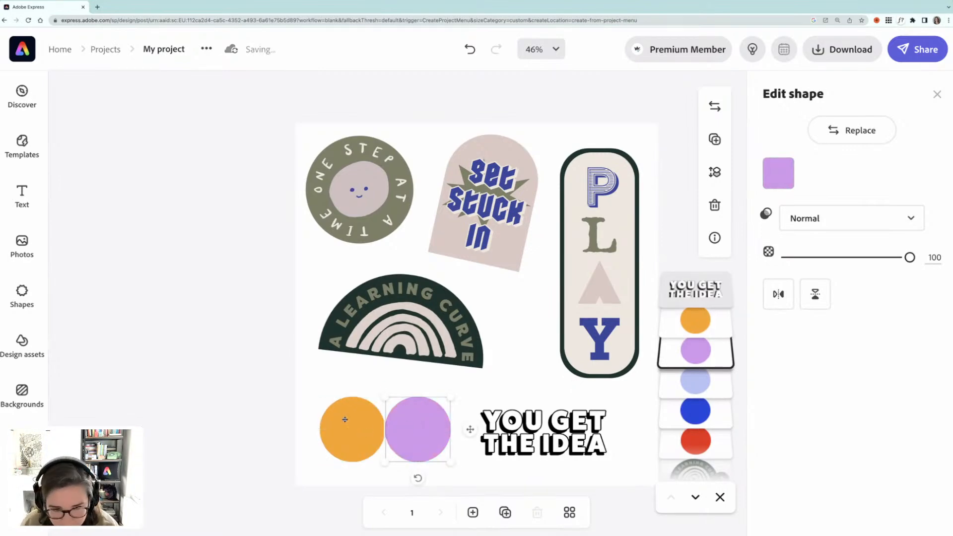
Delete the orange, purple, light blue and bright blue circles, keeping only the red one
{"action": "left_click", "coordinate": [344, 419]}
{"action": "key", "text": "Delete"}
{"action": "left_click", "coordinate": [406, 437]}
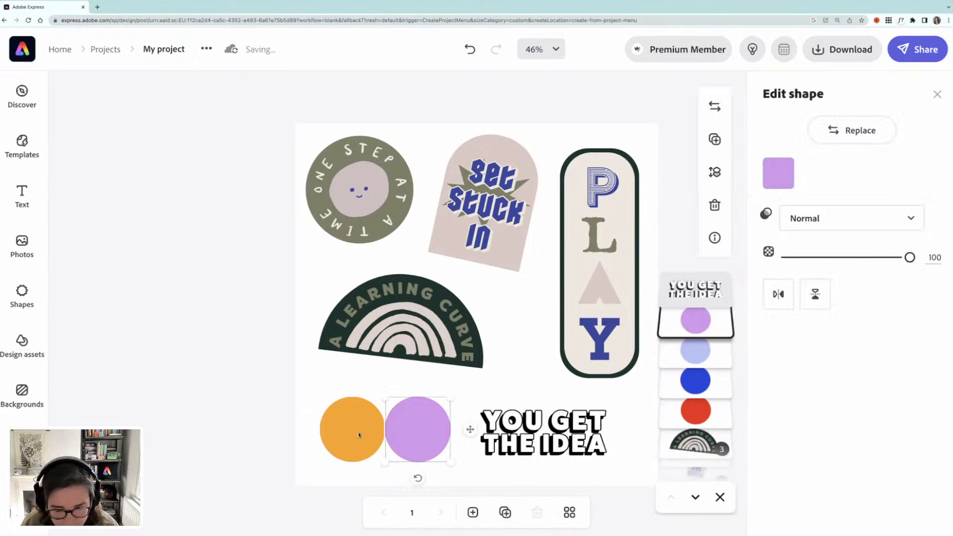
{"action": "key", "text": "Delete"}
{"action": "left_click", "coordinate": [418, 439]}
{"action": "key", "text": "Delete"}
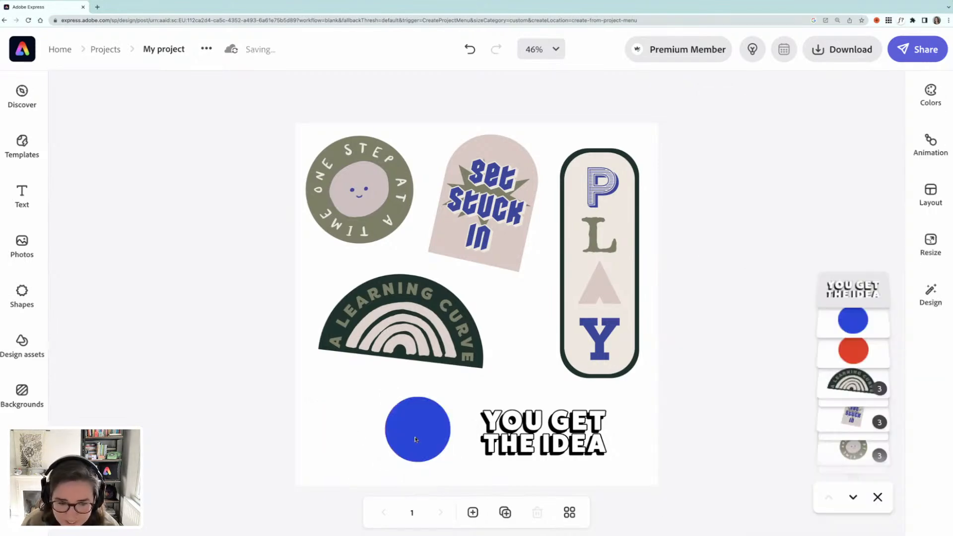
{"action": "left_click", "coordinate": [416, 438]}
{"action": "key", "text": "Delete"}
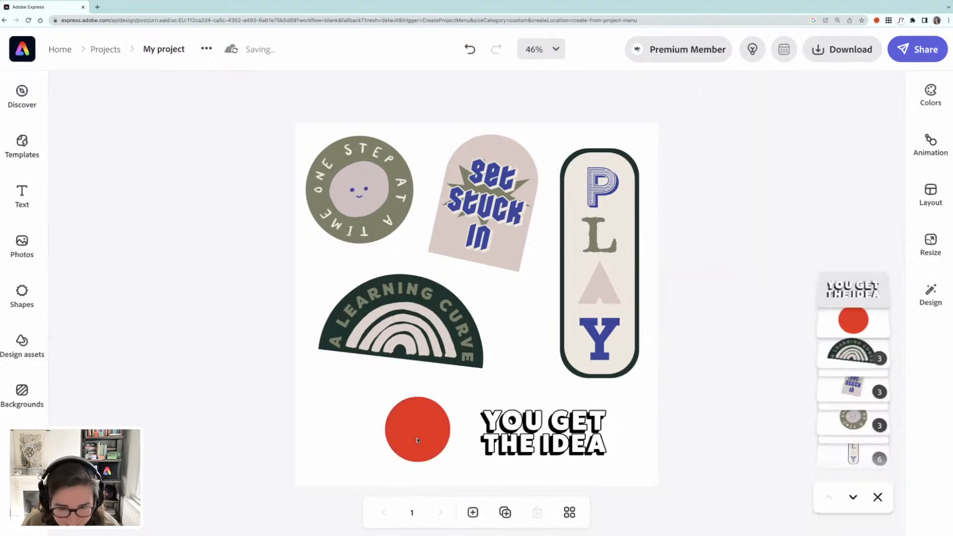
Shift the red circle slightly left, then add a slightly larger copy in pink #FDB3B3 layered behind it
{"action": "left_click", "coordinate": [418, 439]}
{"action": "left_click_drag", "start_coordinate": [417, 438], "coordinate": [397, 438]}
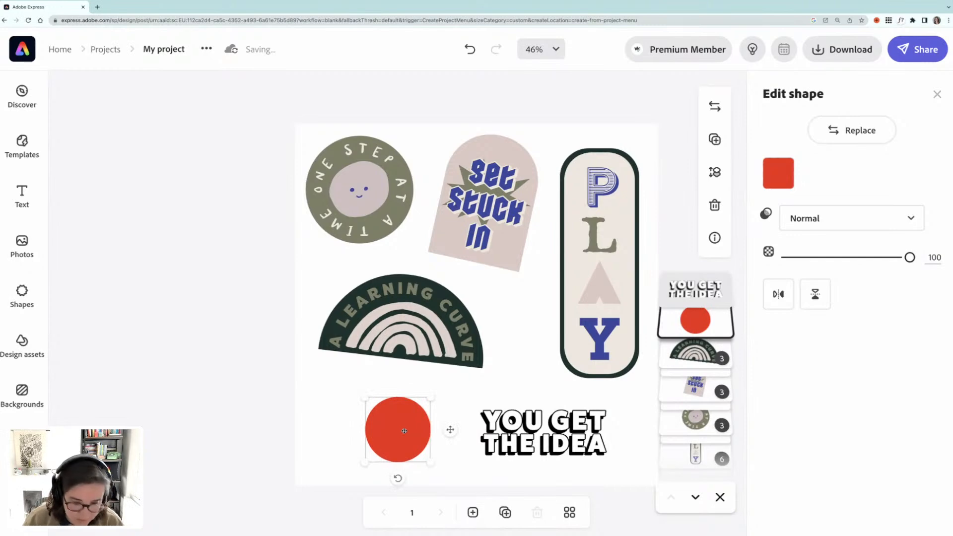
{"action": "key", "text": "super+v"}
{"action": "left_click_drag", "start_coordinate": [373, 405], "coordinate": [356, 395]}
{"action": "left_click_drag", "start_coordinate": [412, 427], "coordinate": [413, 426]}
{"action": "left_click", "coordinate": [779, 177]}
{"action": "left_click", "coordinate": [720, 155]}
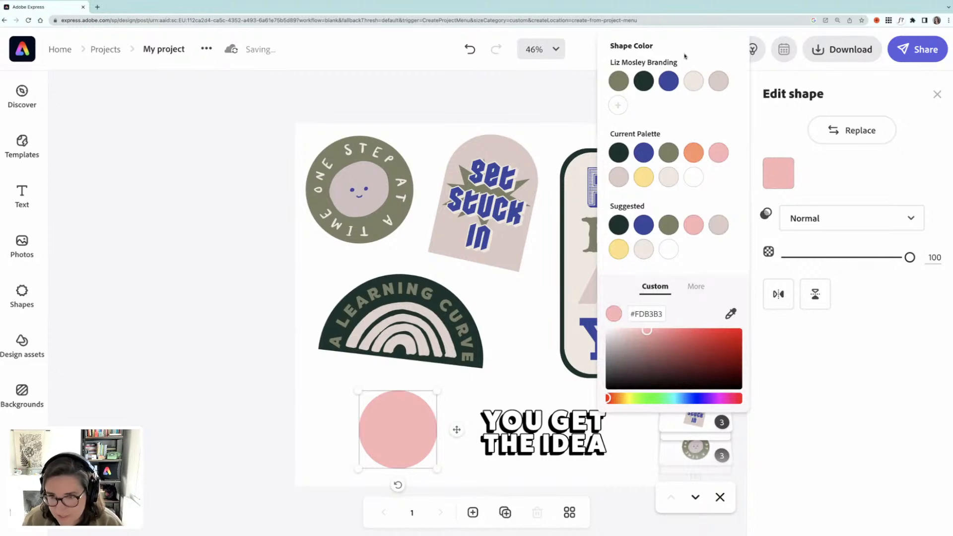
{"action": "left_click", "coordinate": [592, 118]}
{"action": "left_click_drag", "start_coordinate": [700, 292], "coordinate": [700, 351]}
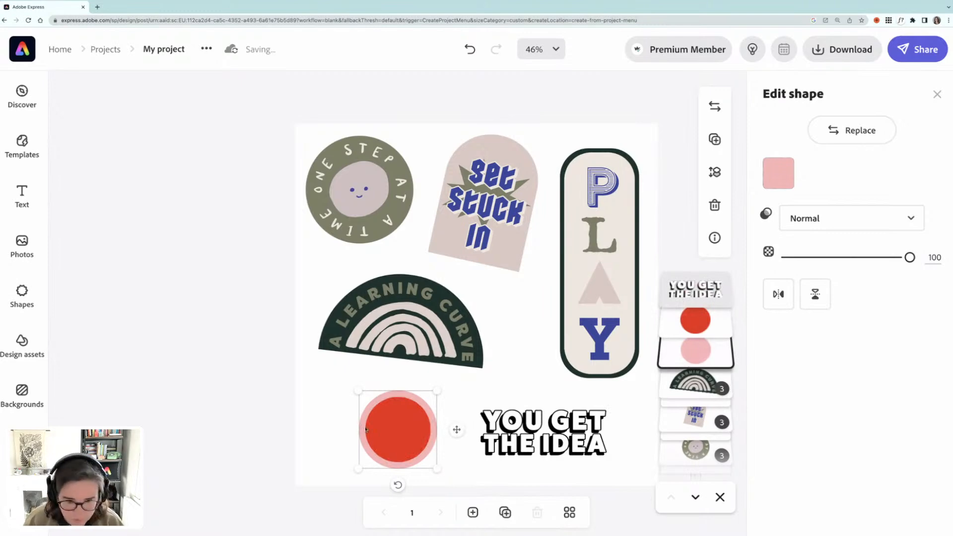
Duplicate the pink circle, recolour the copy with the palette's orange, enlarge it and layer it behind the pink one
{"action": "key", "text": "ctrl+d"}
{"action": "left_click", "coordinate": [771, 174]}
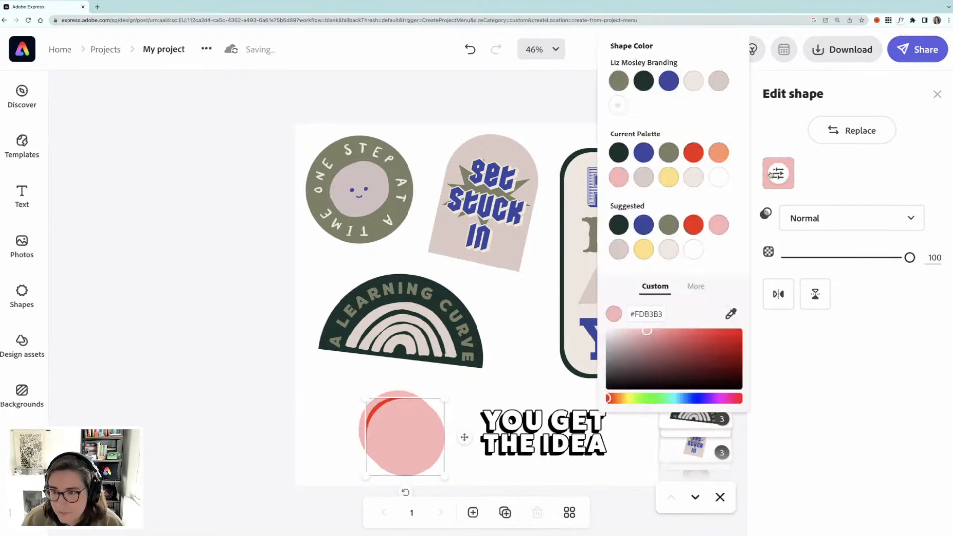
{"action": "left_click", "coordinate": [718, 152]}
{"action": "left_click_drag", "start_coordinate": [355, 393], "coordinate": [346, 382]}
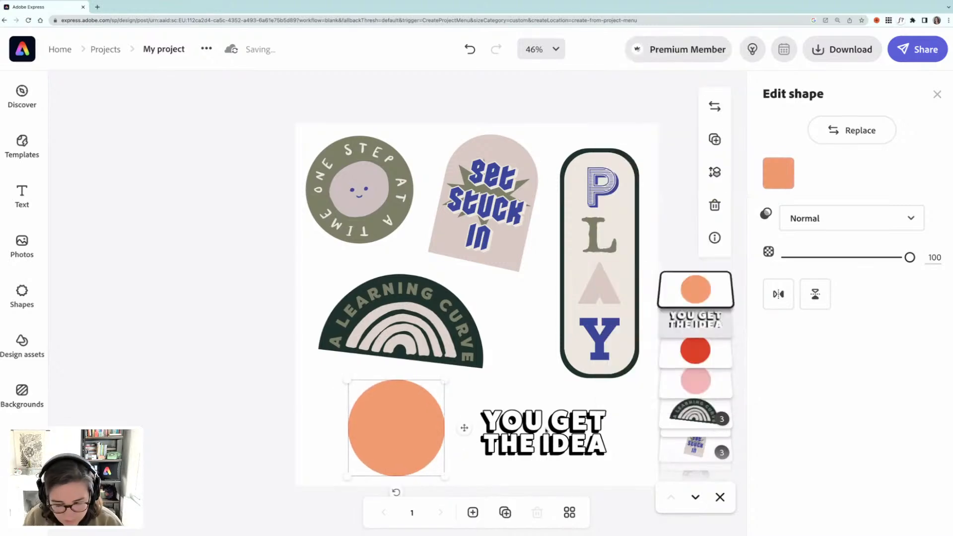
{"action": "left_click_drag", "start_coordinate": [714, 292], "coordinate": [711, 372]}
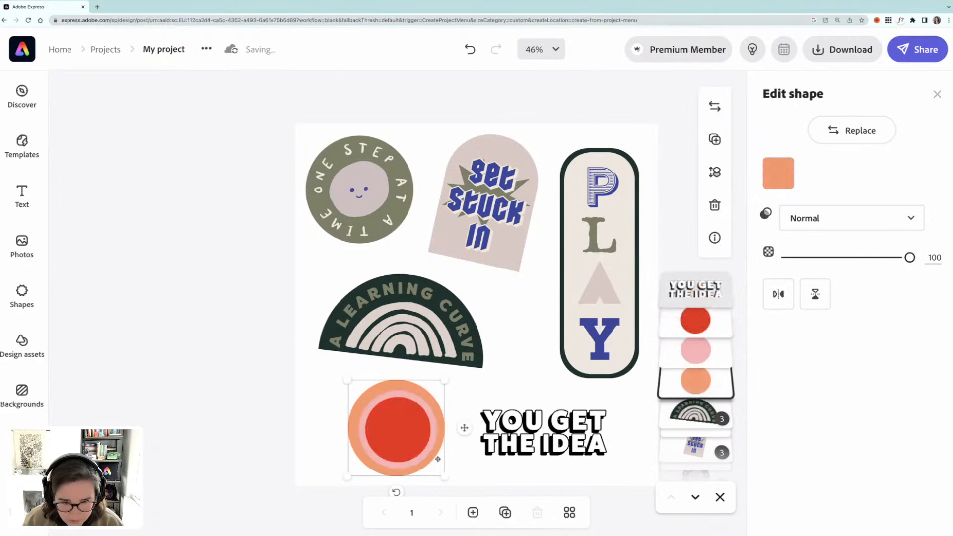
Align the centres of the red, pink and orange circles horizontally and vertically
{"action": "left_click", "coordinate": [307, 416]}
{"action": "left_click_drag", "start_coordinate": [270, 410], "coordinate": [434, 438]}
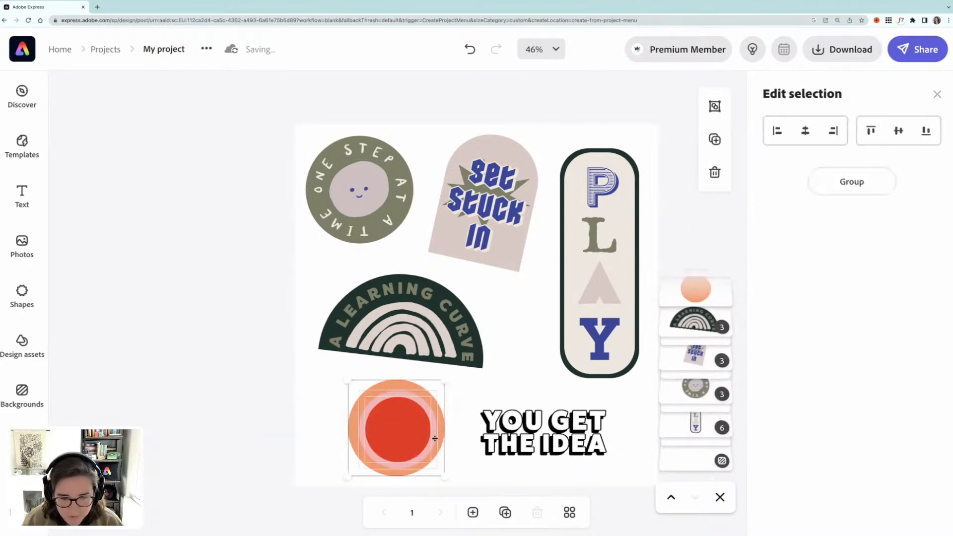
{"action": "left_click", "coordinate": [805, 131]}
{"action": "left_click", "coordinate": [901, 133]}
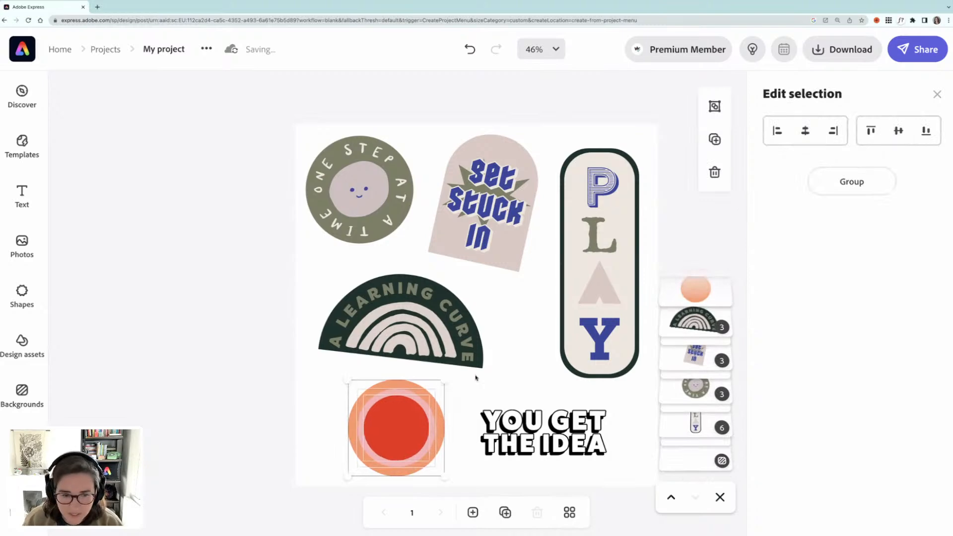
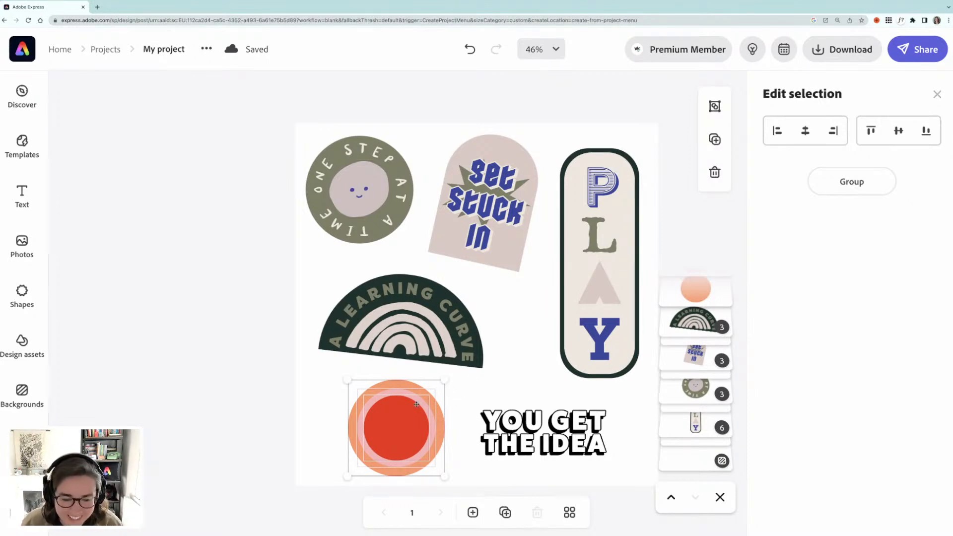
{"action": "left_click", "coordinate": [311, 412]}
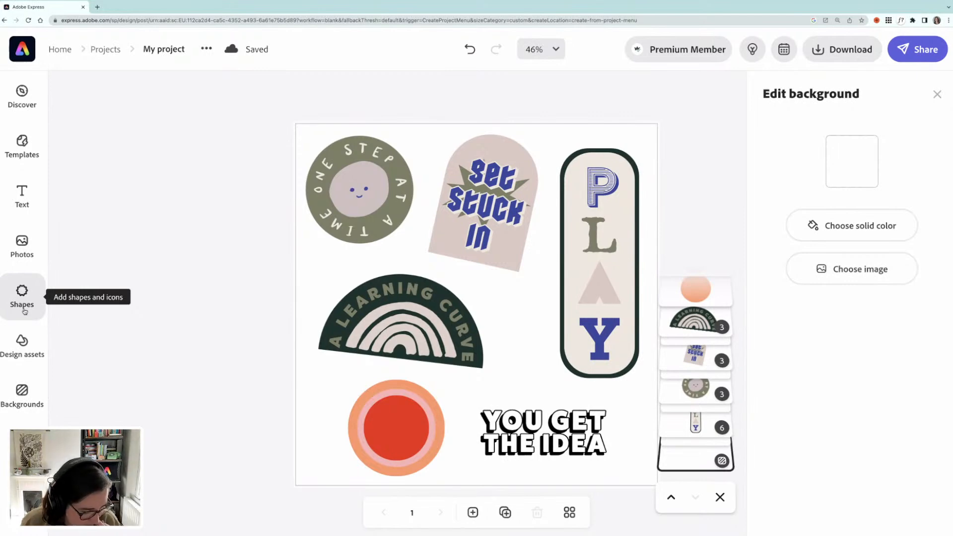
Search the design assets for "skull" and look through the available illustrations
{"action": "left_click", "coordinate": [25, 348]}
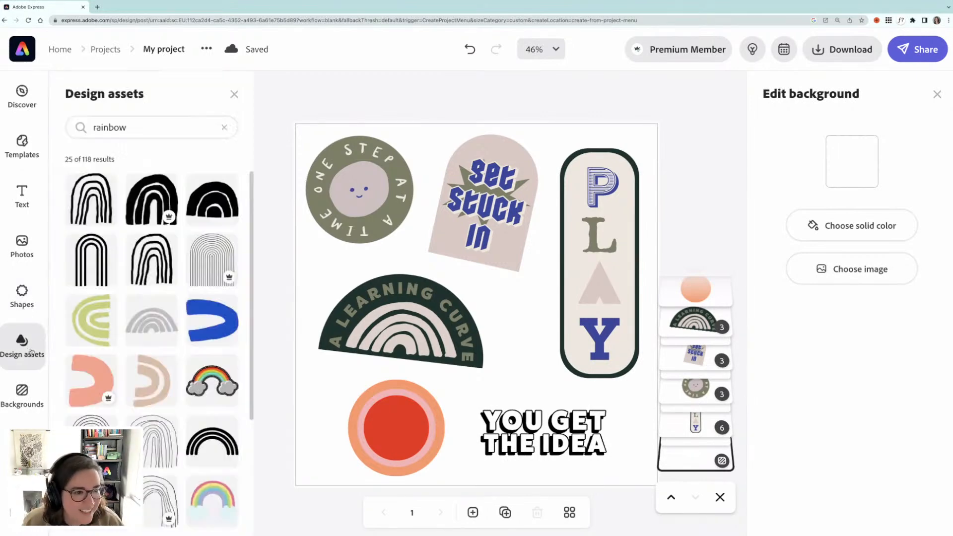
{"action": "left_click", "coordinate": [224, 127]}
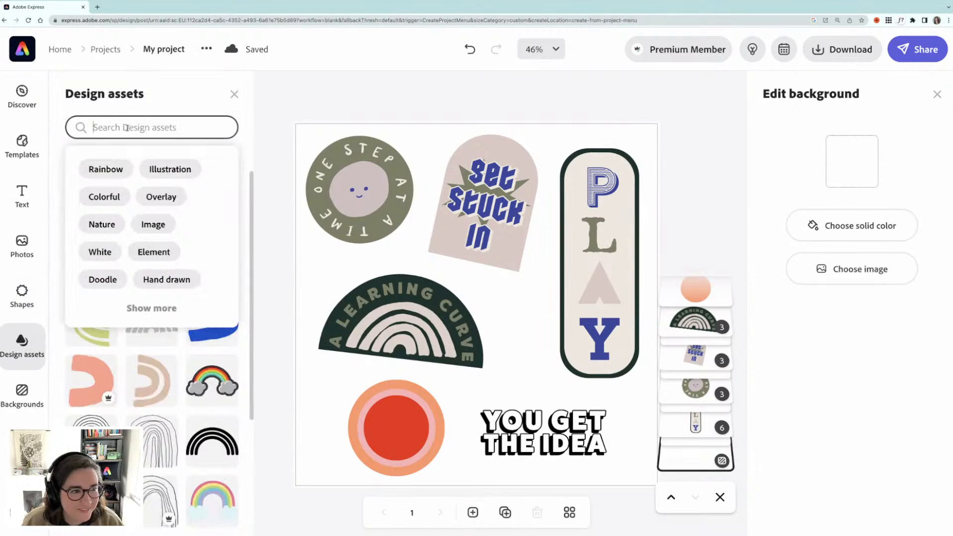
{"action": "type", "text": "skull"}
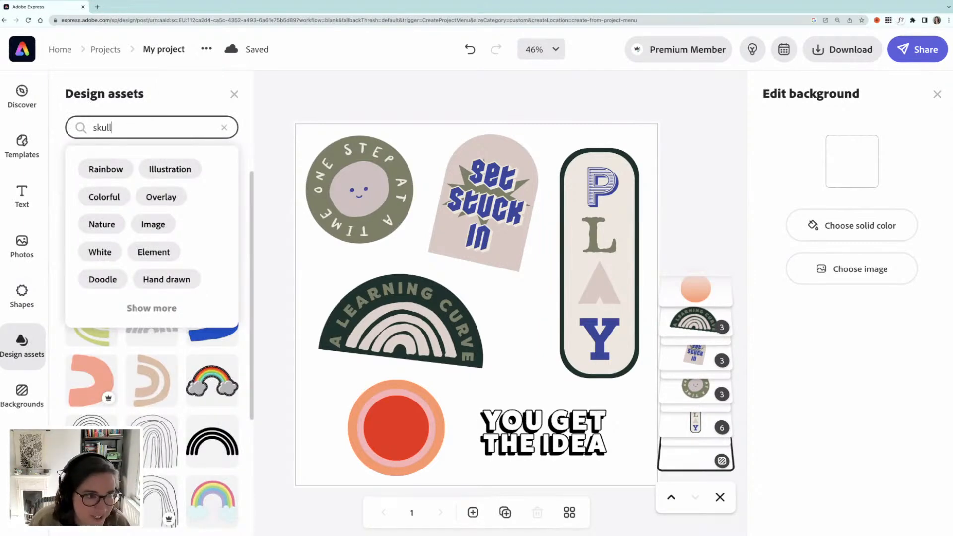
{"action": "key", "text": "Return"}
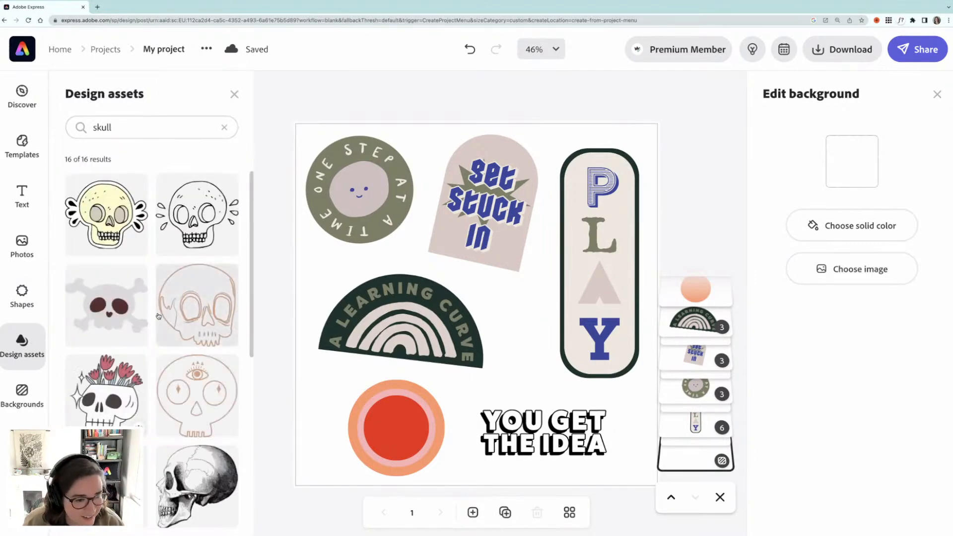
{"action": "scroll", "coordinate": [157, 316], "scroll_direction": "down", "scroll_amount": 2}
{"action": "scroll", "coordinate": [157, 317], "scroll_direction": "down", "scroll_amount": 5}
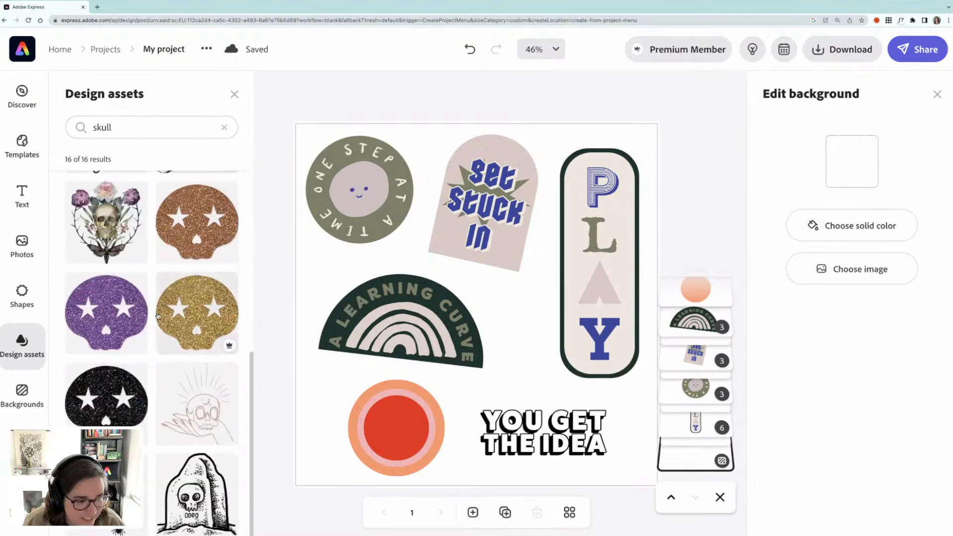
{"action": "scroll", "coordinate": [157, 322], "scroll_direction": "up", "scroll_amount": 7}
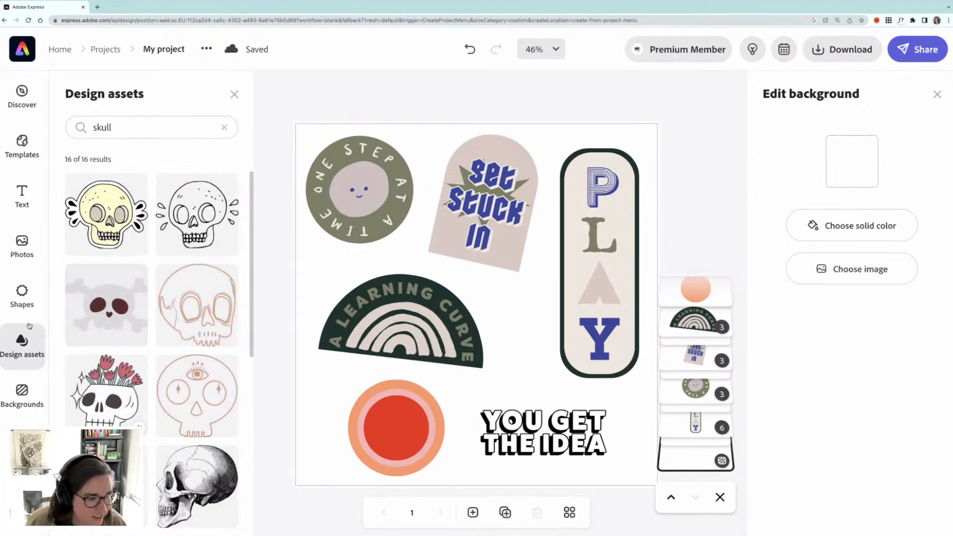
Search the shapes for "skull", add the solid rounded skull with square teeth, and shrink it onto the centre of the red circle
{"action": "left_click", "coordinate": [22, 297]}
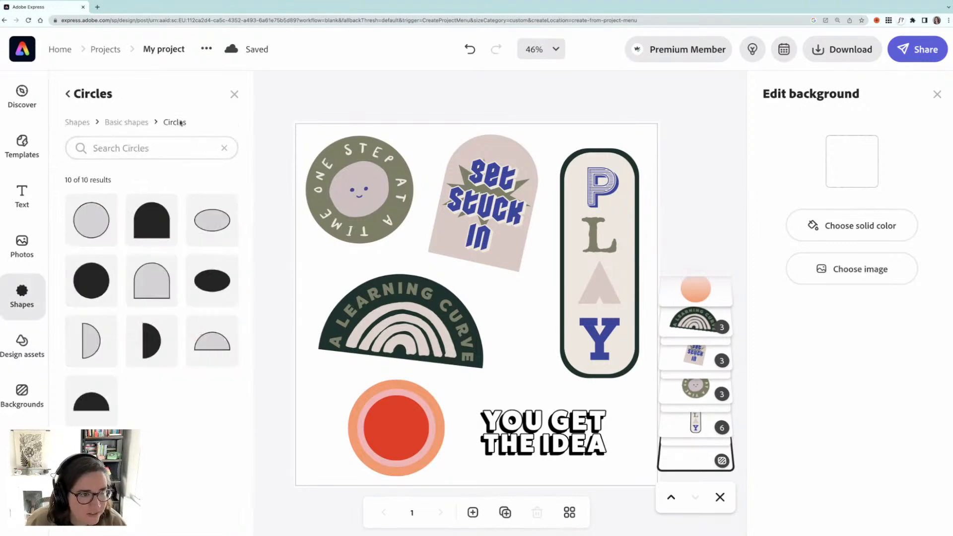
{"action": "left_click", "coordinate": [88, 125]}
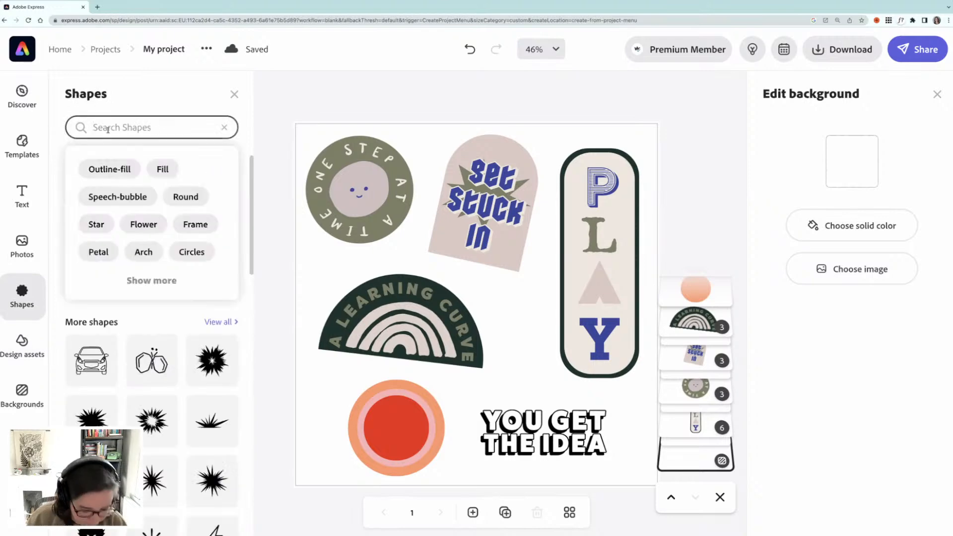
{"action": "type", "text": "skull"}
{"action": "key", "text": "Return"}
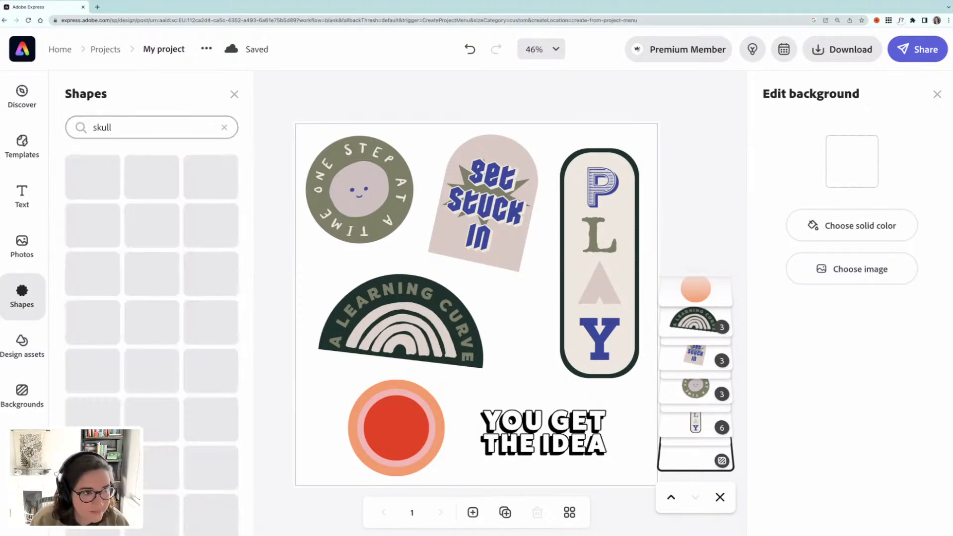
{"action": "scroll", "coordinate": [150, 357], "scroll_direction": "down", "scroll_amount": 1}
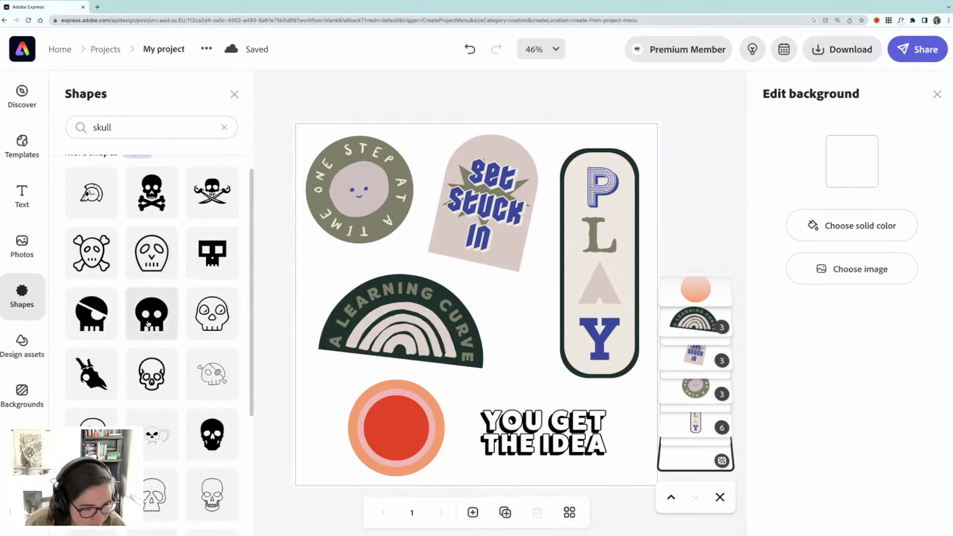
{"action": "scroll", "coordinate": [148, 324], "scroll_direction": "down", "scroll_amount": 2}
{"action": "left_click", "coordinate": [150, 276]}
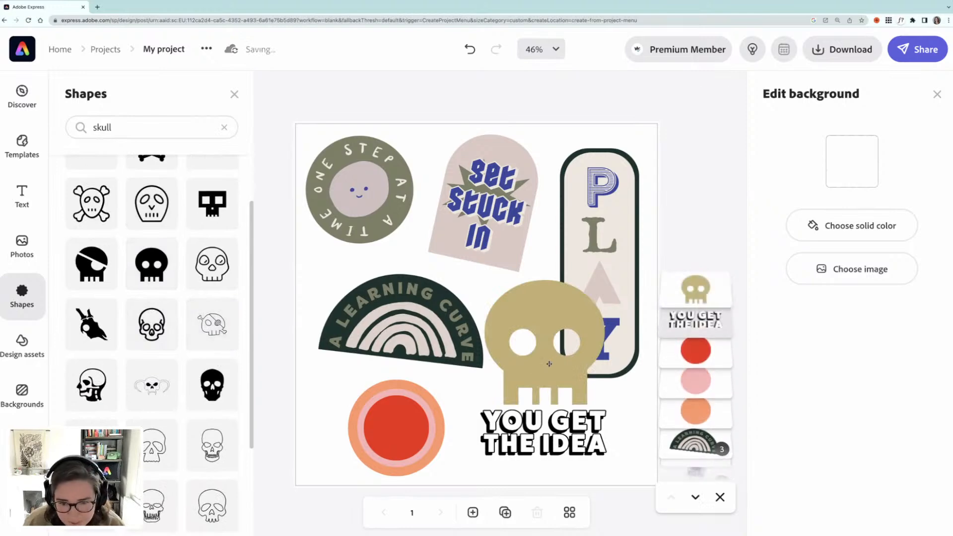
{"action": "left_click", "coordinate": [548, 362]}
{"action": "left_click_drag", "start_coordinate": [606, 280], "coordinate": [405, 412]}
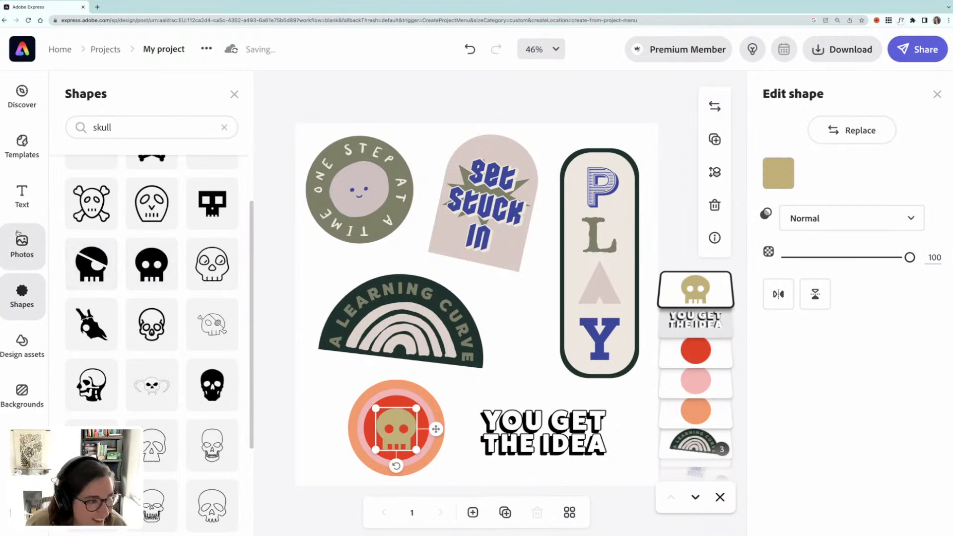
Add a solid rounded square, stretch it into a wide pill extending from the circles, and layer it behind the orange circle
{"action": "left_click", "coordinate": [224, 128]}
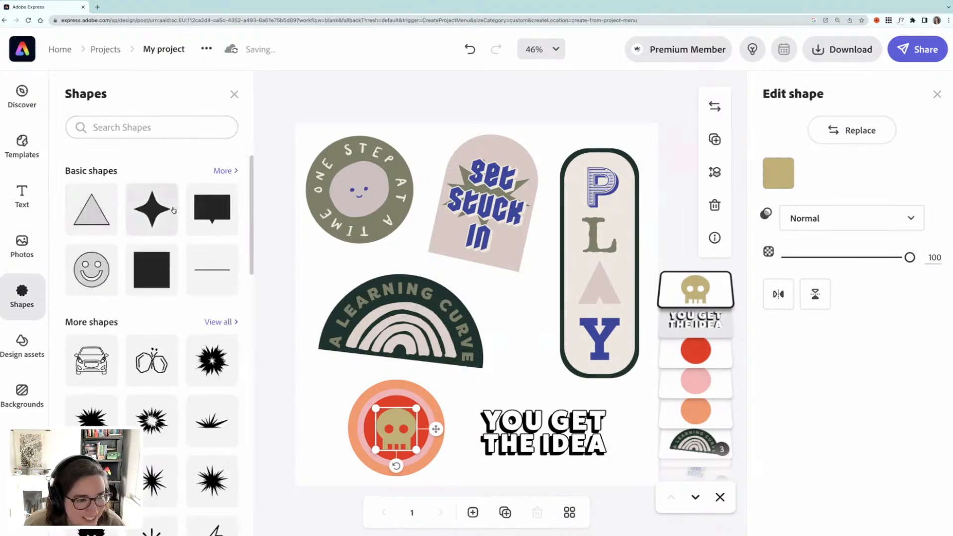
{"action": "left_click", "coordinate": [222, 171]}
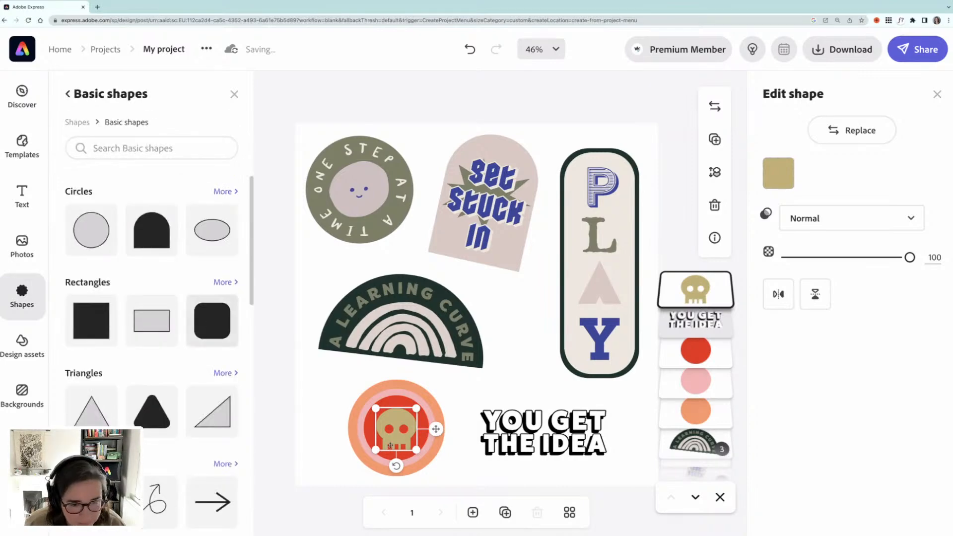
{"action": "left_click", "coordinate": [212, 320]}
{"action": "left_click_drag", "start_coordinate": [527, 347], "coordinate": [440, 422]}
{"action": "left_click_drag", "start_coordinate": [513, 421], "coordinate": [615, 420]}
{"action": "left_click_drag", "start_coordinate": [503, 360], "coordinate": [502, 411]}
{"action": "mouse_move", "coordinate": [511, 445]}
{"action": "left_mouse_down"}
{"action": "mouse_move", "coordinate": [498, 433]}
{"action": "mouse_move", "coordinate": [507, 428]}
{"action": "left_mouse_up"}
{"action": "left_click_drag", "start_coordinate": [610, 428], "coordinate": [561, 429]}
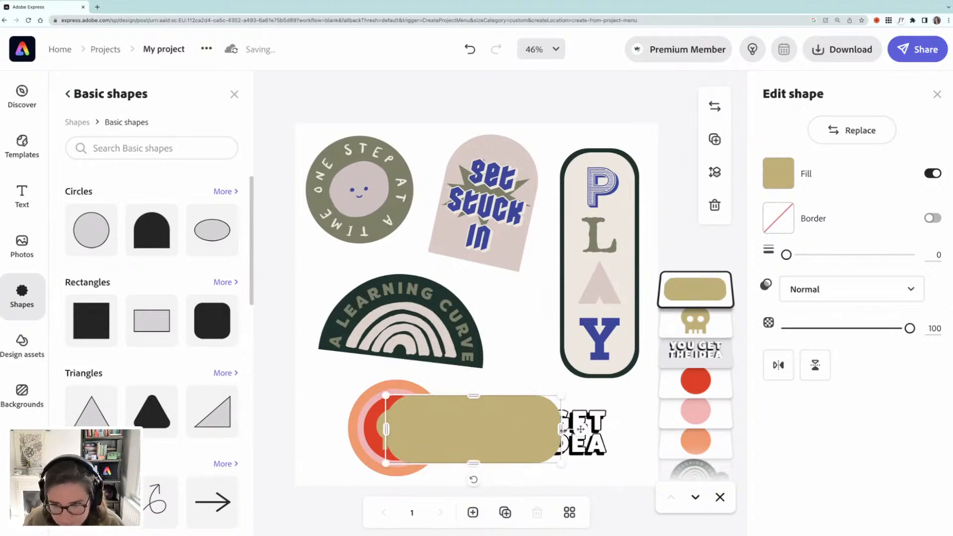
{"action": "left_click_drag", "start_coordinate": [719, 294], "coordinate": [715, 377]}
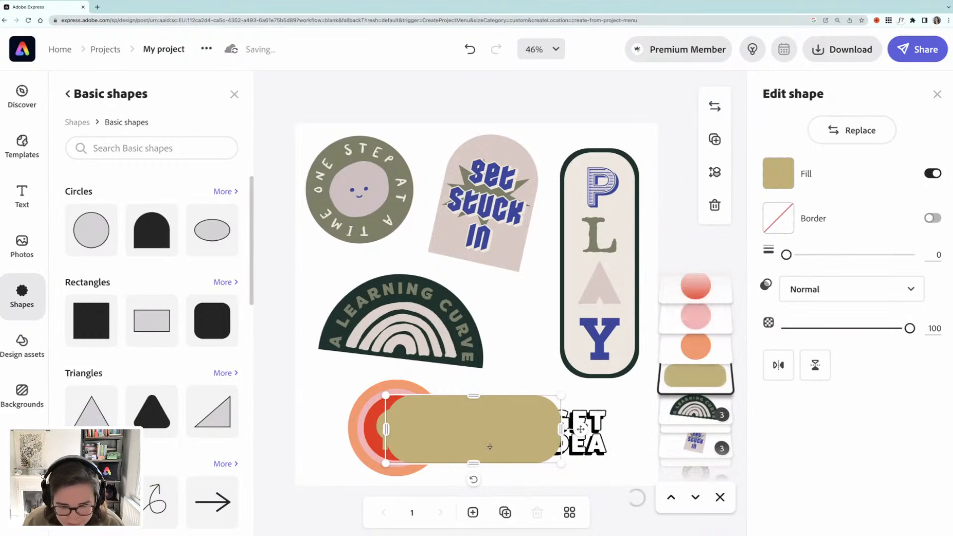
{"action": "left_click_drag", "start_coordinate": [580, 428], "coordinate": [586, 428]}
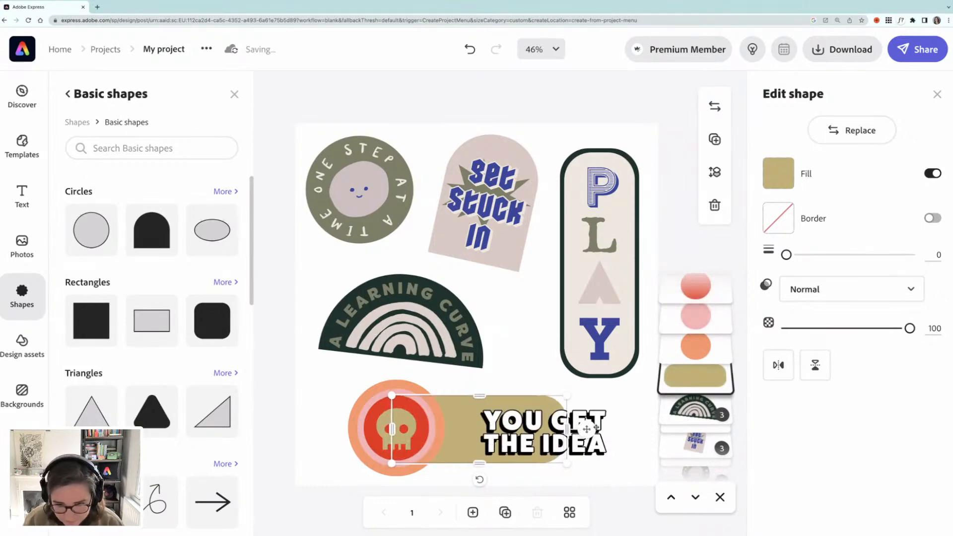
Move the "YOU GET THE IDEA" text onto the tan pill beside the circles and nudge it slightly left and up
{"action": "left_click", "coordinate": [594, 419]}
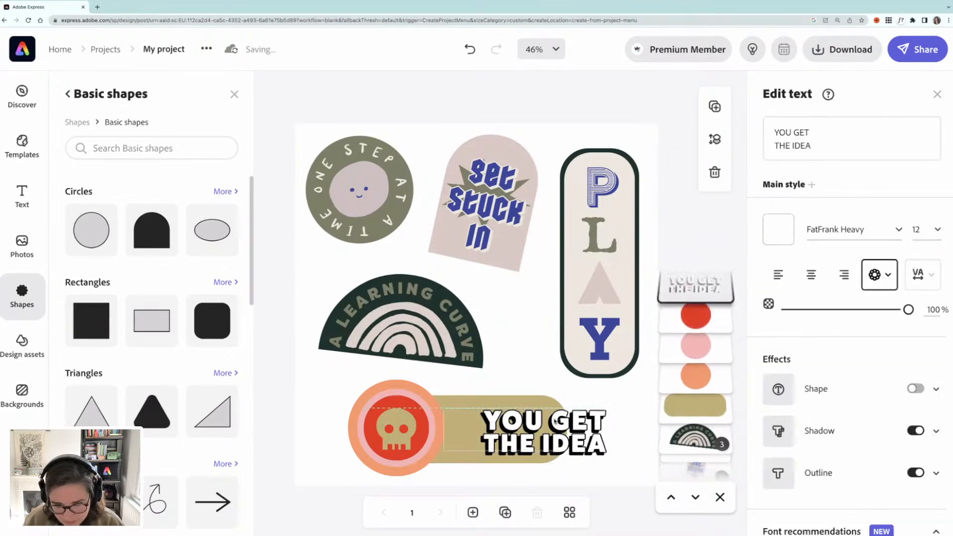
{"action": "left_click_drag", "start_coordinate": [594, 419], "coordinate": [550, 419]}
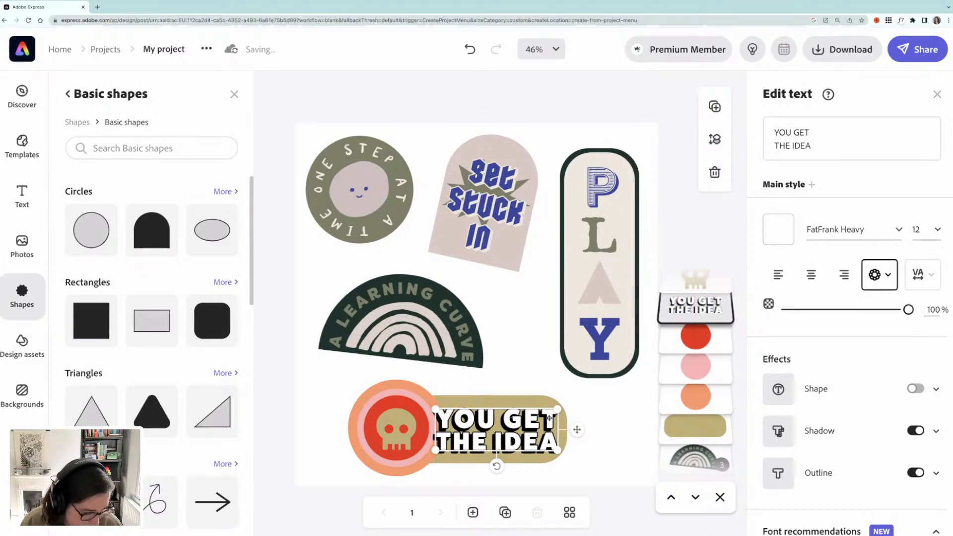
{"action": "key", "text": "Left"}
{"action": "key", "text": "Up"}
{"action": "key", "text": "Up"}
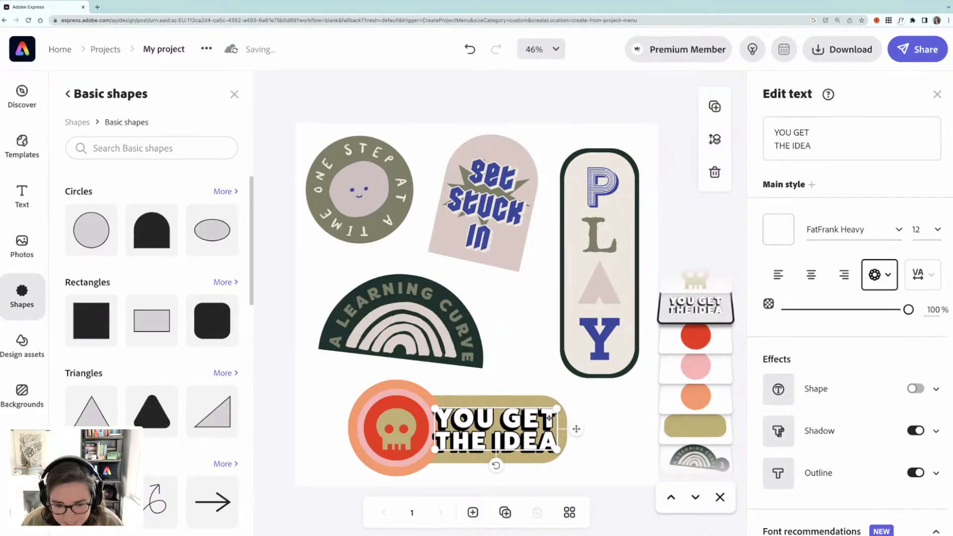
{"action": "key", "text": "Left"}
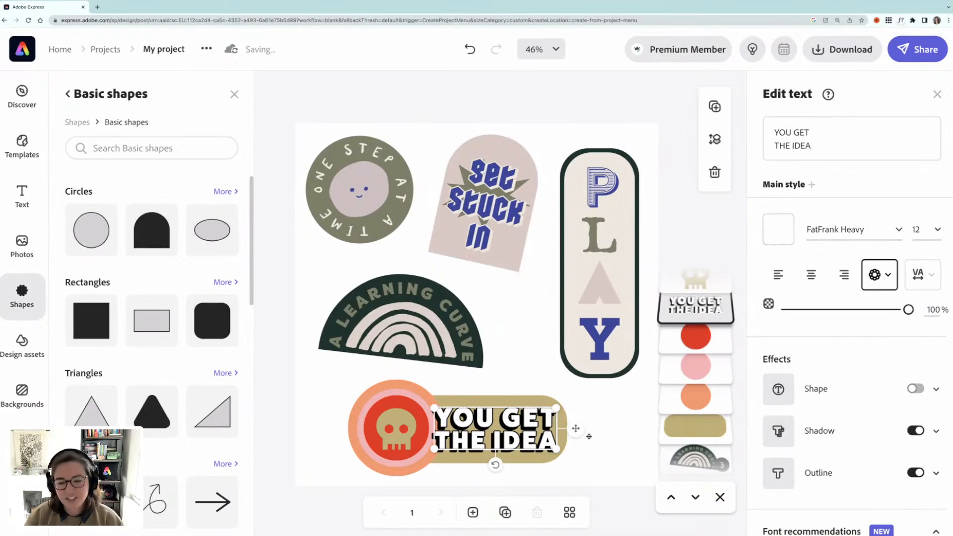
{"action": "left_click", "coordinate": [591, 452]}
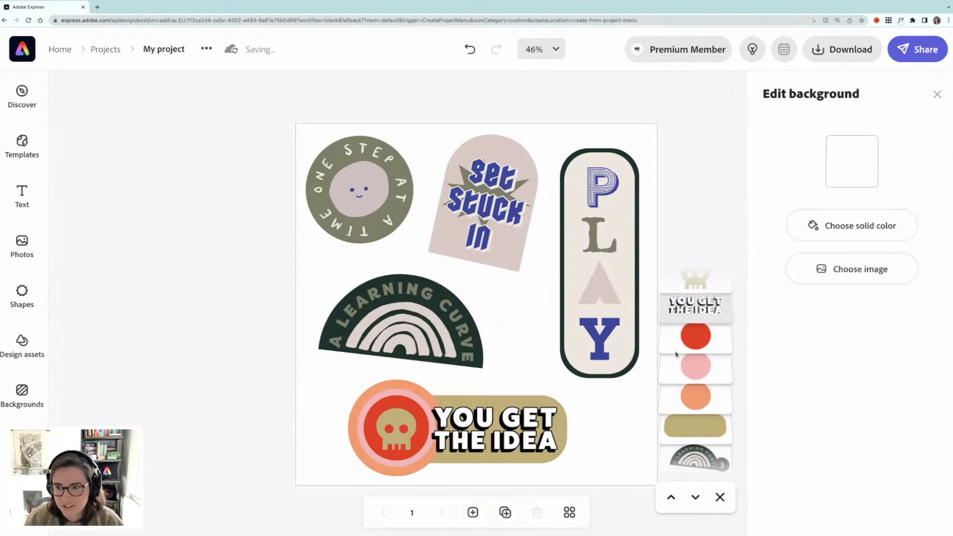
{"action": "left_click", "coordinate": [938, 94]}
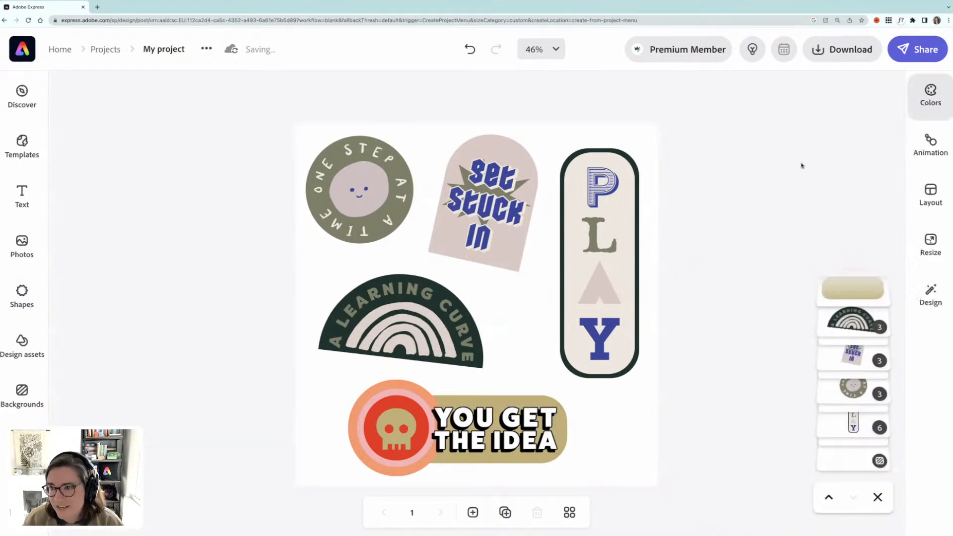
{"action": "left_click", "coordinate": [929, 103]}
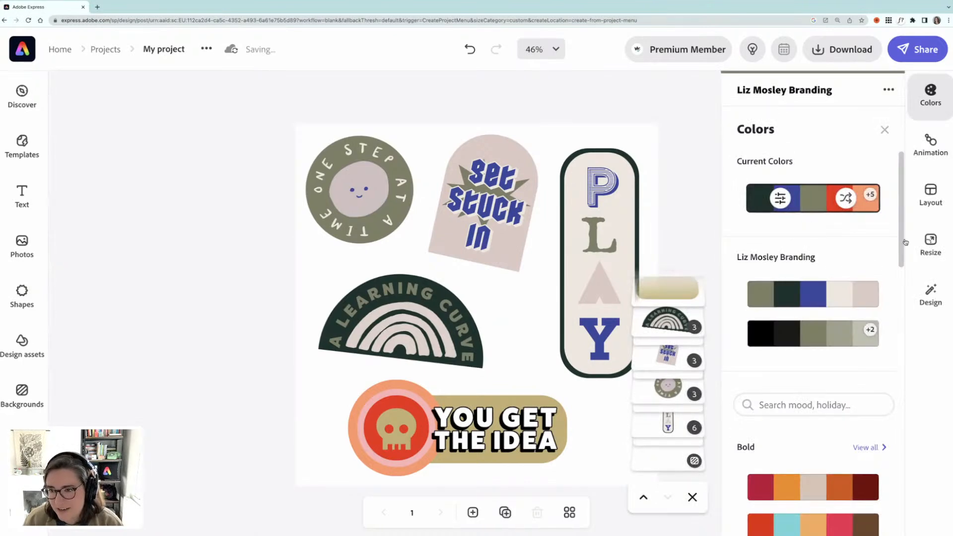
{"action": "left_click", "coordinate": [182, 330]}
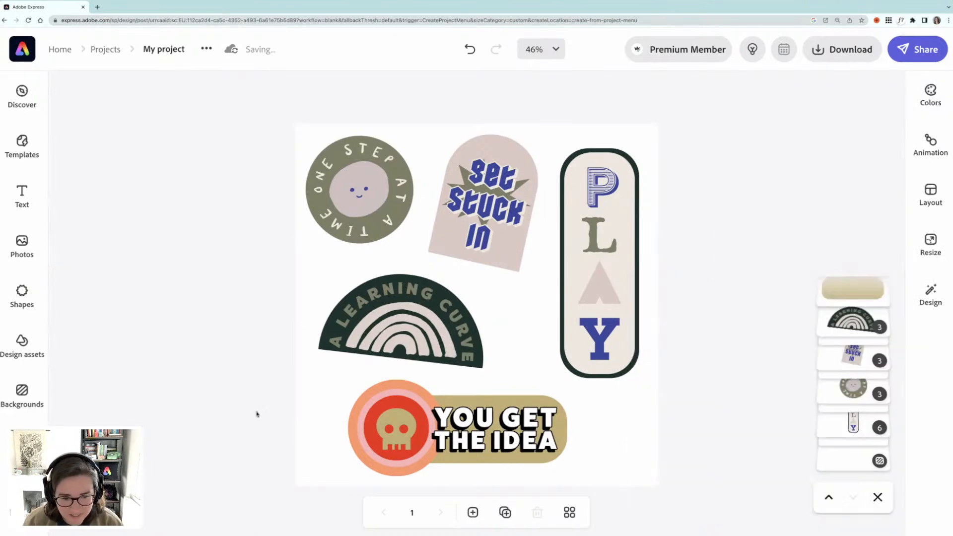
Group all parts of the skull badge, scale the group down slightly, and place it below the rainbow badge
{"action": "left_click_drag", "start_coordinate": [271, 400], "coordinate": [580, 457]}
{"action": "key", "text": "ctrl+g"}
{"action": "left_click_drag", "start_coordinate": [567, 379], "coordinate": [519, 398]}
{"action": "left_click_drag", "start_coordinate": [490, 445], "coordinate": [467, 436]}
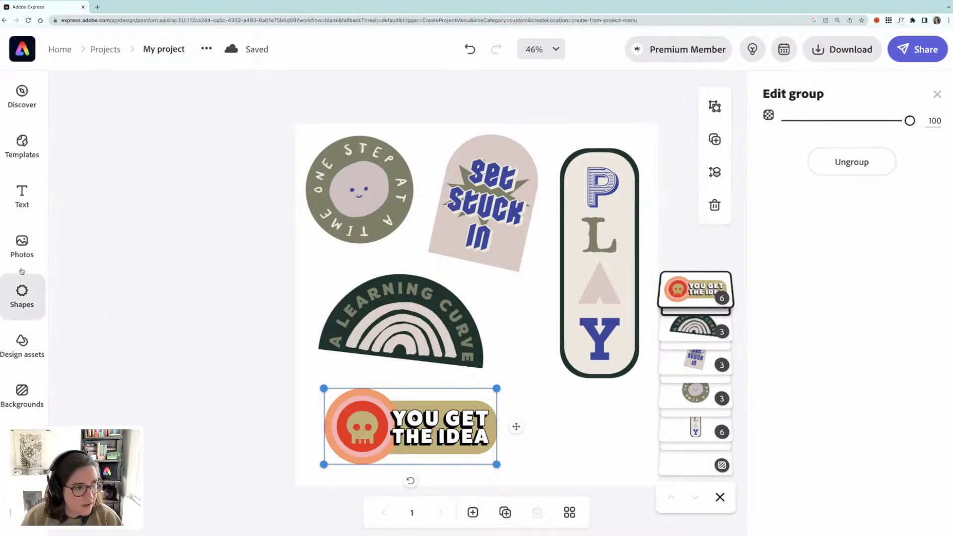
Search the shapes for "star burst" and add the solid many-pointed starburst to the page
{"action": "left_click", "coordinate": [21, 297]}
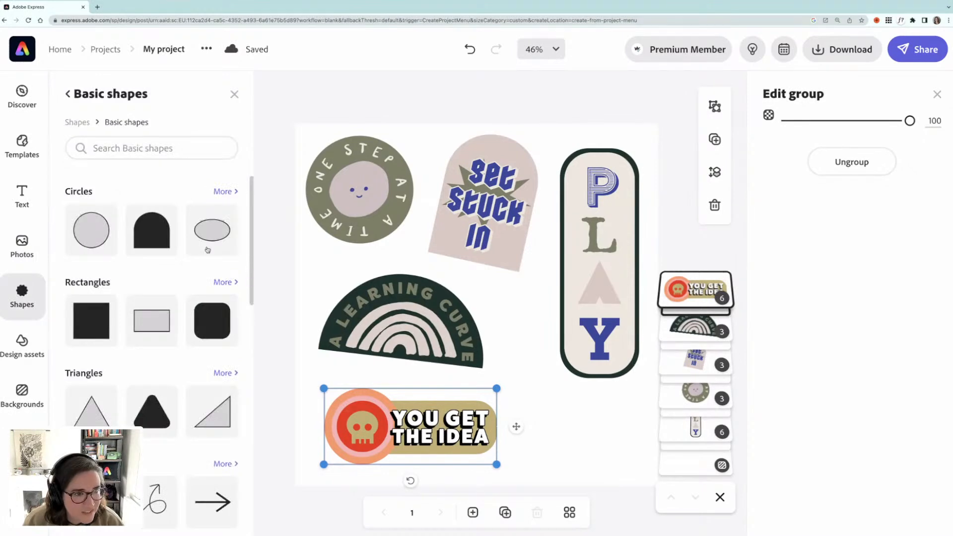
{"action": "left_click", "coordinate": [128, 149]}
{"action": "left_click", "coordinate": [82, 130]}
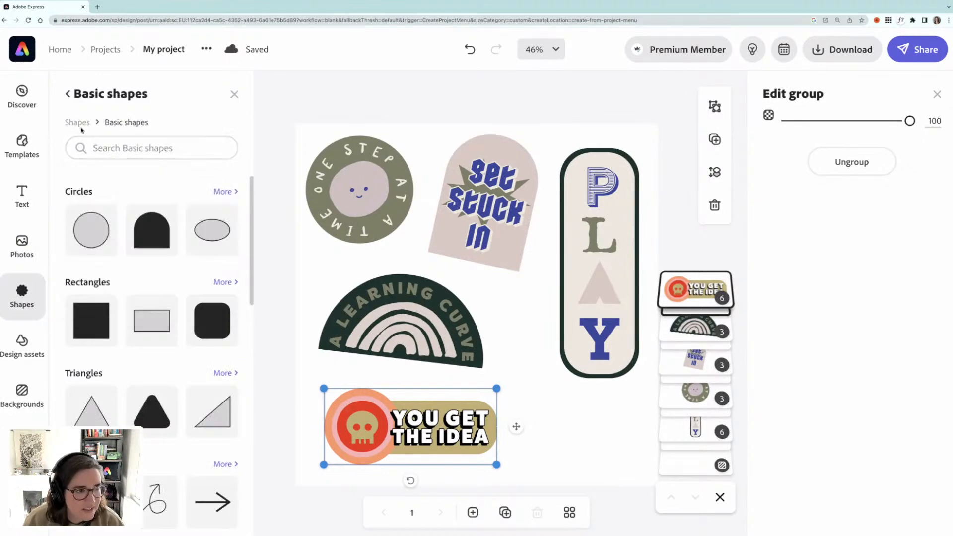
{"action": "left_click", "coordinate": [80, 123]}
{"action": "left_click", "coordinate": [103, 128]}
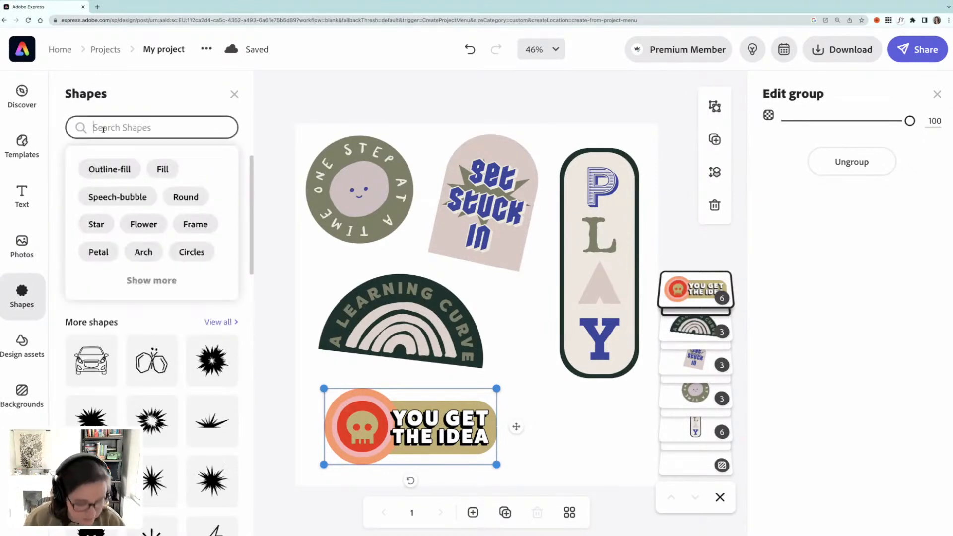
{"action": "type", "text": "star bus"}
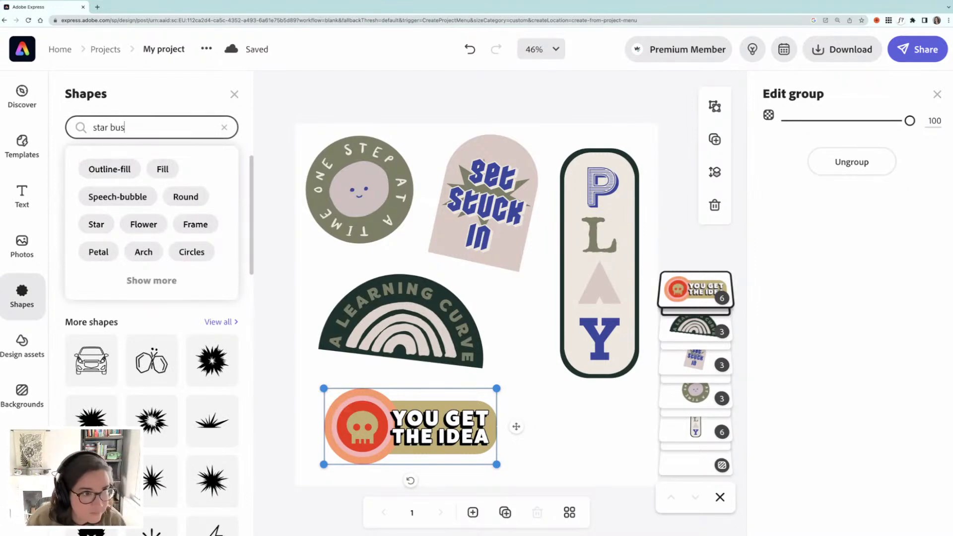
{"action": "key", "text": "BackSpace"}
{"action": "type", "text": "rst"}
{"action": "key", "text": "Return"}
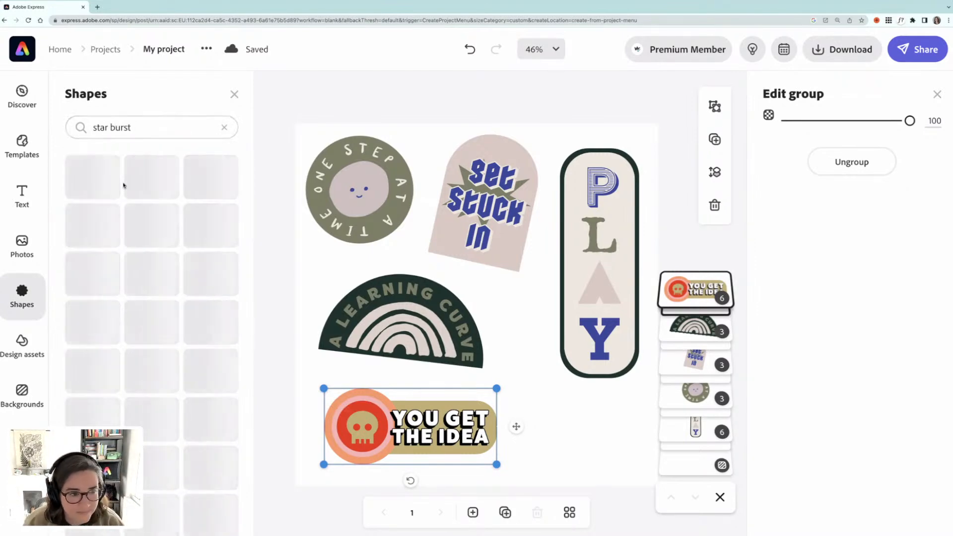
{"action": "scroll", "coordinate": [178, 338], "scroll_direction": "down", "scroll_amount": 5}
{"action": "scroll", "coordinate": [178, 338], "scroll_direction": "down", "scroll_amount": 6}
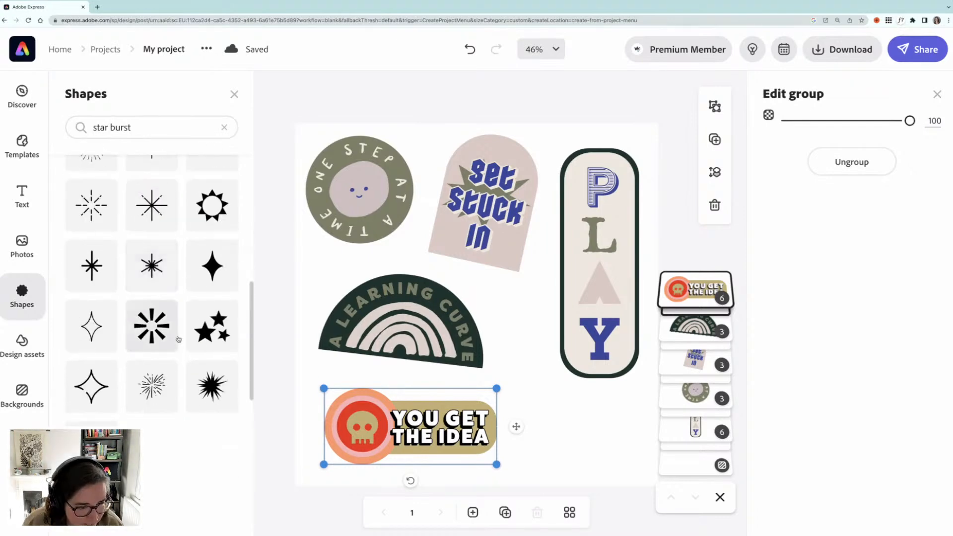
{"action": "scroll", "coordinate": [178, 338], "scroll_direction": "down", "scroll_amount": 3}
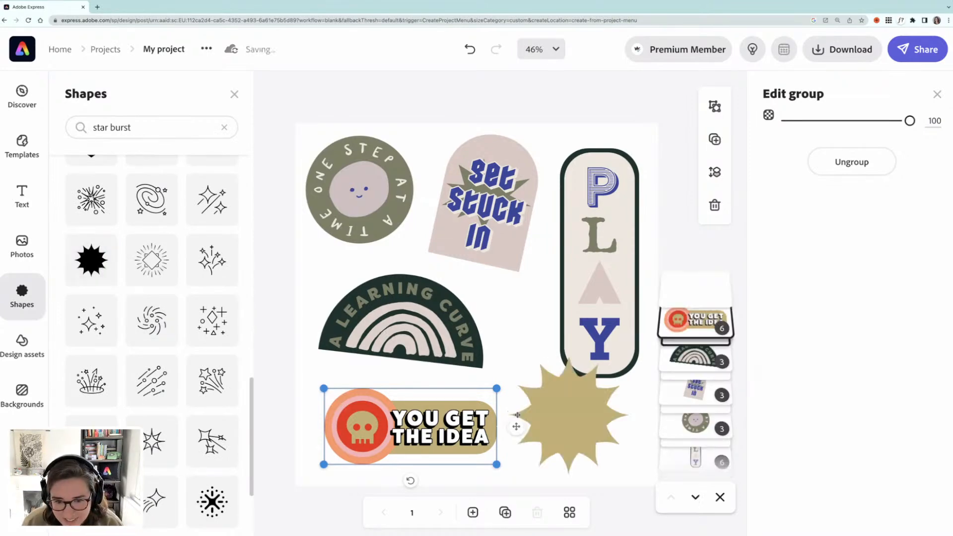
Scale down the PLAY pill badge and place it higher on the sheet to free space for the starburst
{"action": "left_click_drag", "start_coordinate": [606, 338], "coordinate": [609, 295]}
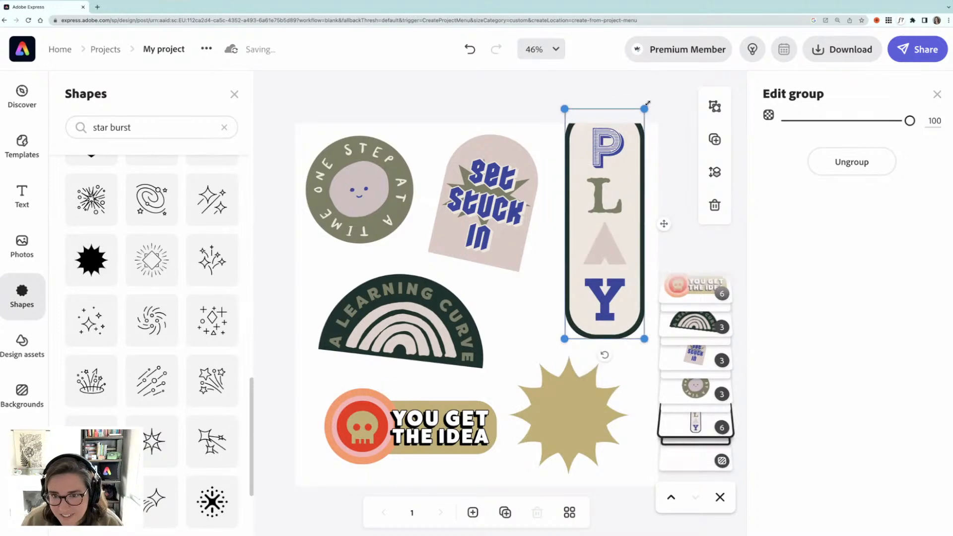
{"action": "left_click_drag", "start_coordinate": [643, 108], "coordinate": [629, 154]}
{"action": "left_click_drag", "start_coordinate": [600, 184], "coordinate": [612, 168]}
Enlarge the tan starburst slightly and position it beneath the PLAY badge, beside the skull badge
{"action": "left_click", "coordinate": [560, 408]}
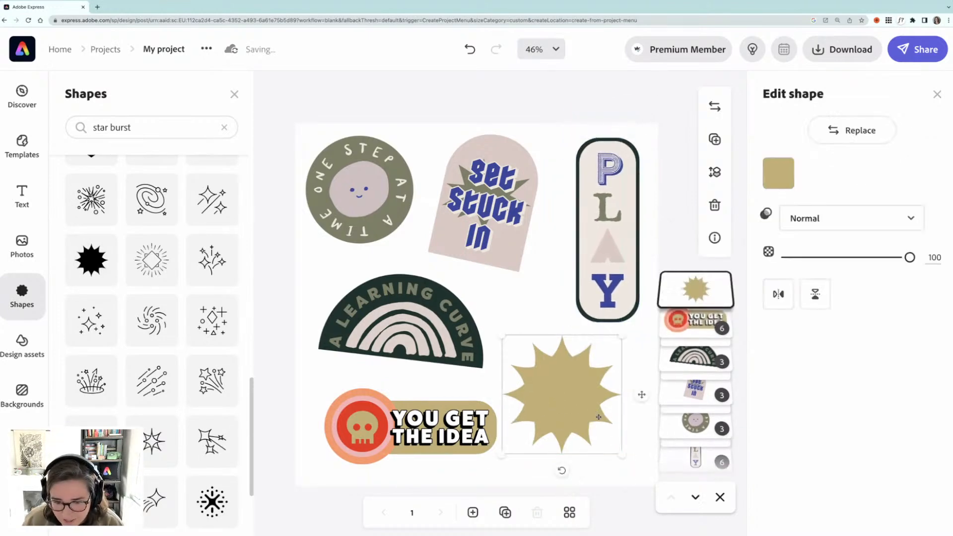
{"action": "left_click_drag", "start_coordinate": [622, 454], "coordinate": [632, 464]}
{"action": "left_click_drag", "start_coordinate": [581, 407], "coordinate": [590, 404]}
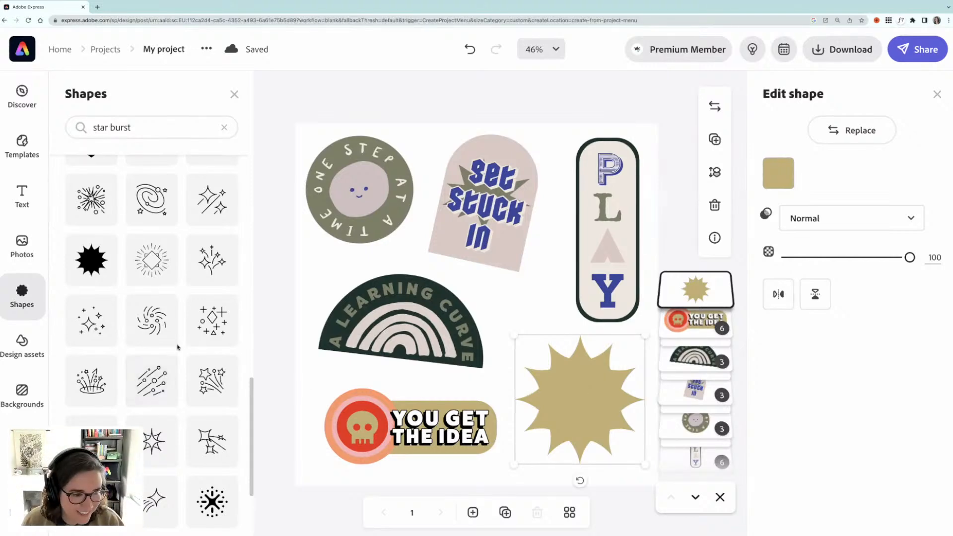
{"action": "scroll", "coordinate": [178, 347], "scroll_direction": "up", "scroll_amount": 1}
{"action": "scroll", "coordinate": [178, 348], "scroll_direction": "up", "scroll_amount": 6}
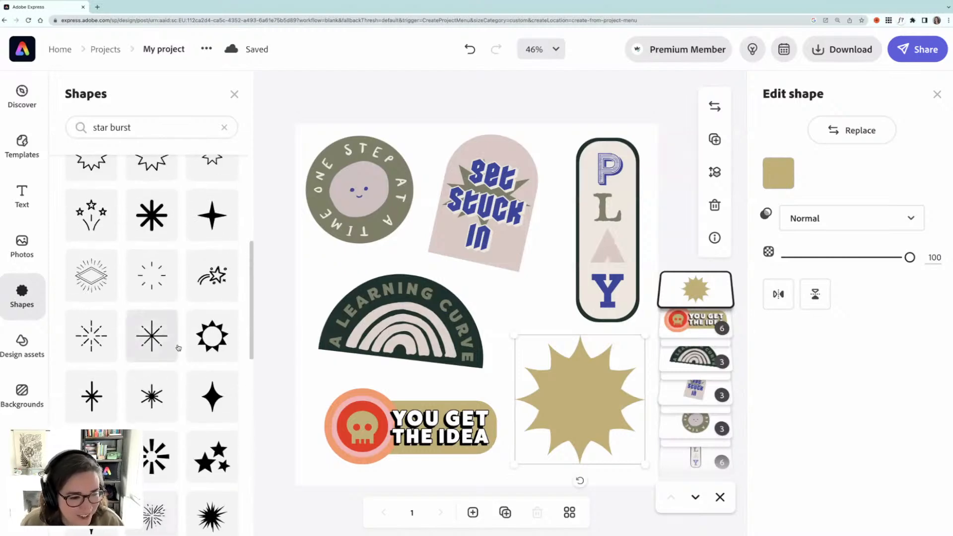
{"action": "scroll", "coordinate": [178, 347], "scroll_direction": "up", "scroll_amount": 5}
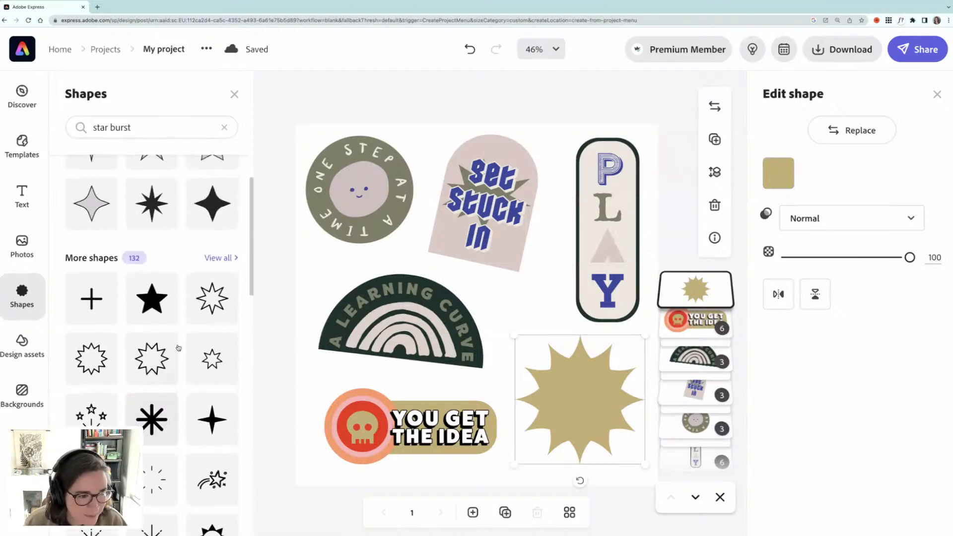
{"action": "scroll", "coordinate": [178, 347], "scroll_direction": "up", "scroll_amount": 1}
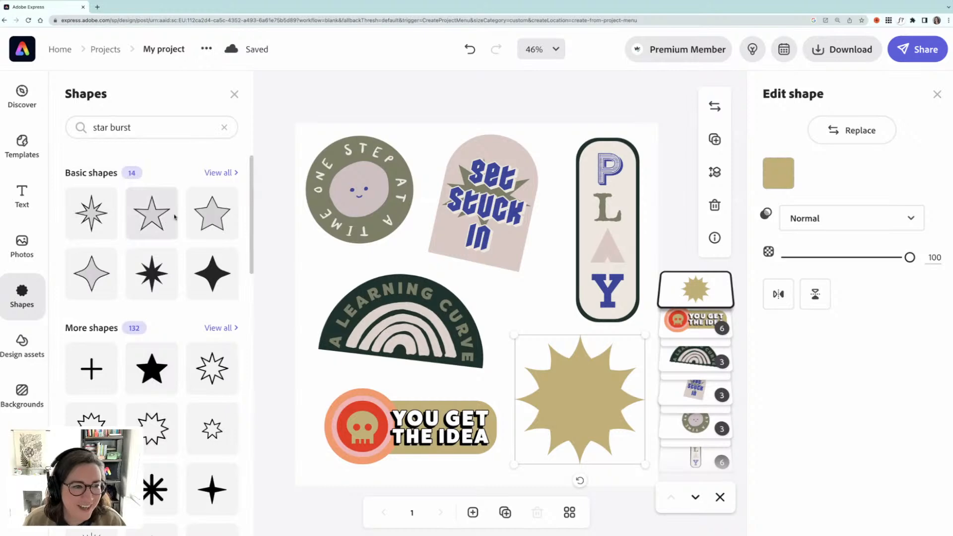
{"action": "left_click", "coordinate": [222, 173]}
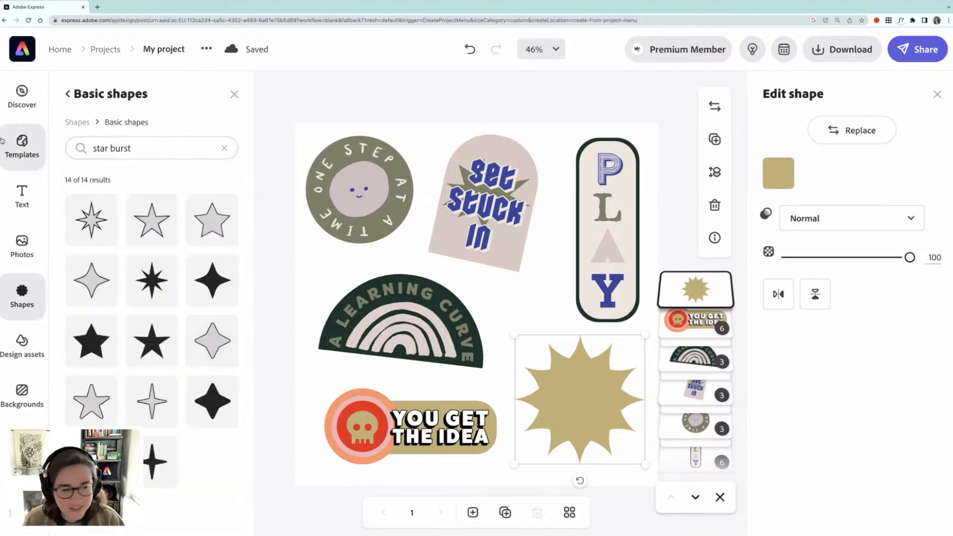
Add the "Cutie Patooties" logo text template and place it over the tan starburst
{"action": "left_click", "coordinate": [21, 196]}
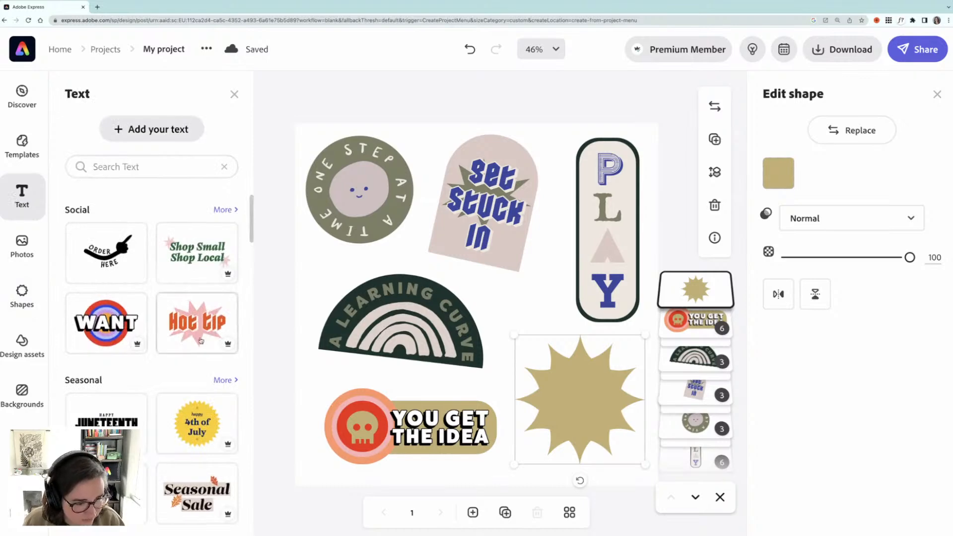
{"action": "scroll", "coordinate": [200, 341], "scroll_direction": "down", "scroll_amount": 4}
{"action": "scroll", "coordinate": [200, 340], "scroll_direction": "down", "scroll_amount": 2}
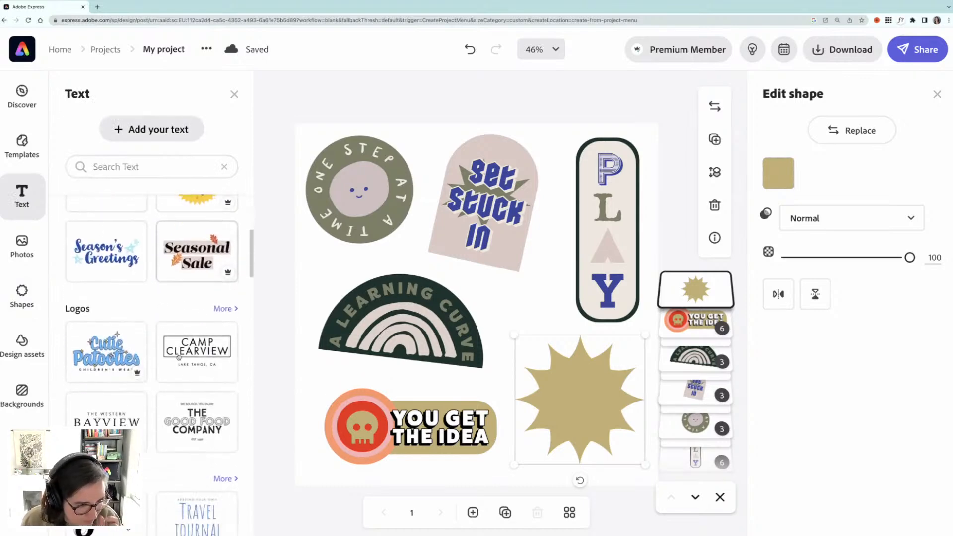
{"action": "left_click", "coordinate": [106, 361]}
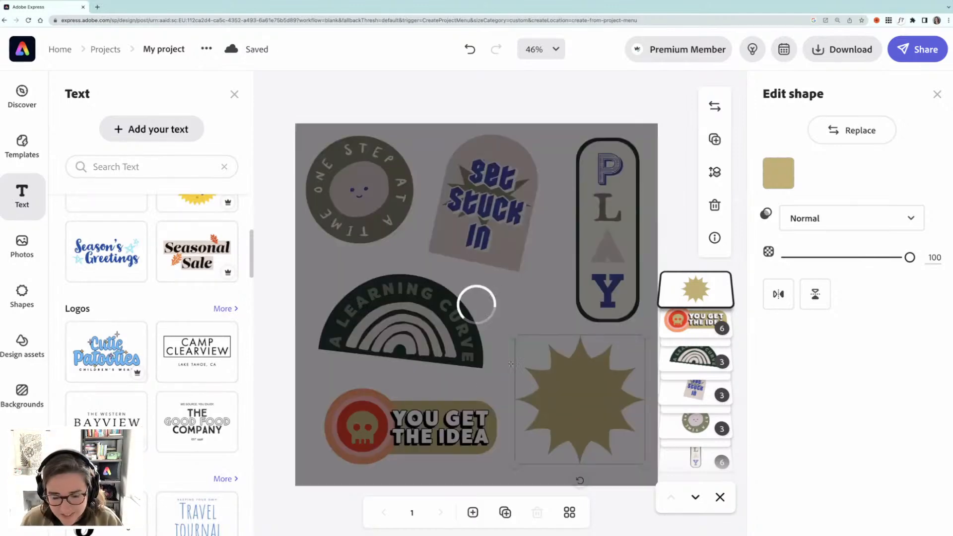
{"action": "left_click_drag", "start_coordinate": [574, 296], "coordinate": [587, 376]}
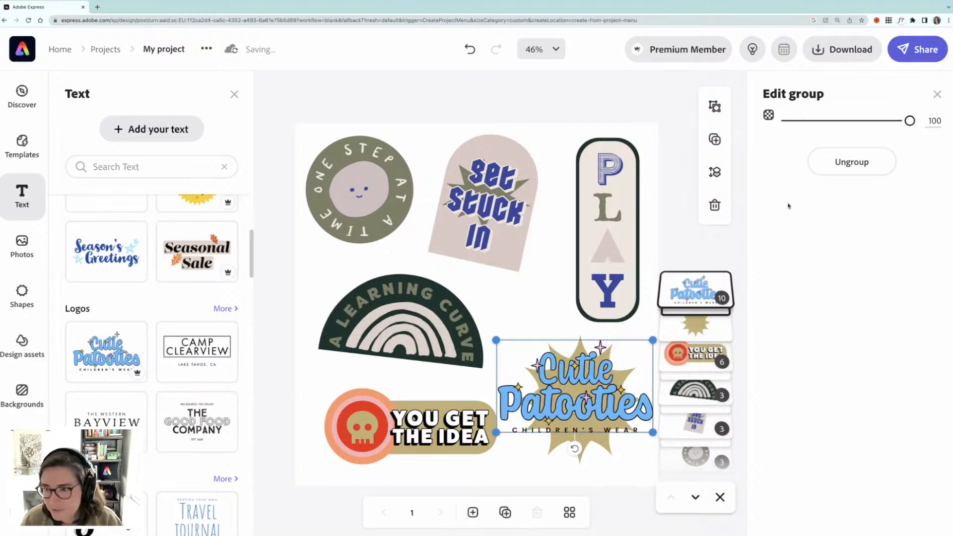
Ungroup the "Cutie Patooties" template and delete its "Children's Wear" line
{"action": "left_click", "coordinate": [838, 161]}
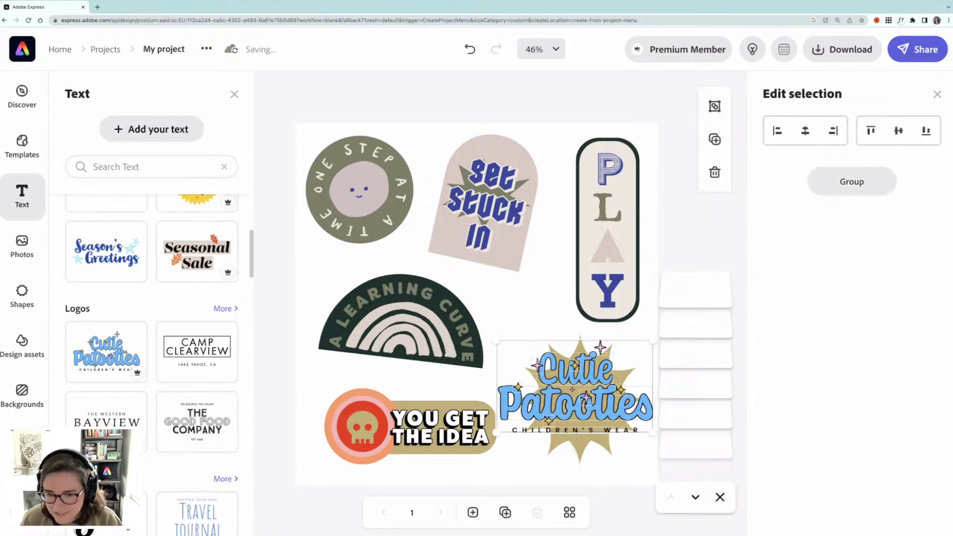
{"action": "left_click", "coordinate": [552, 457]}
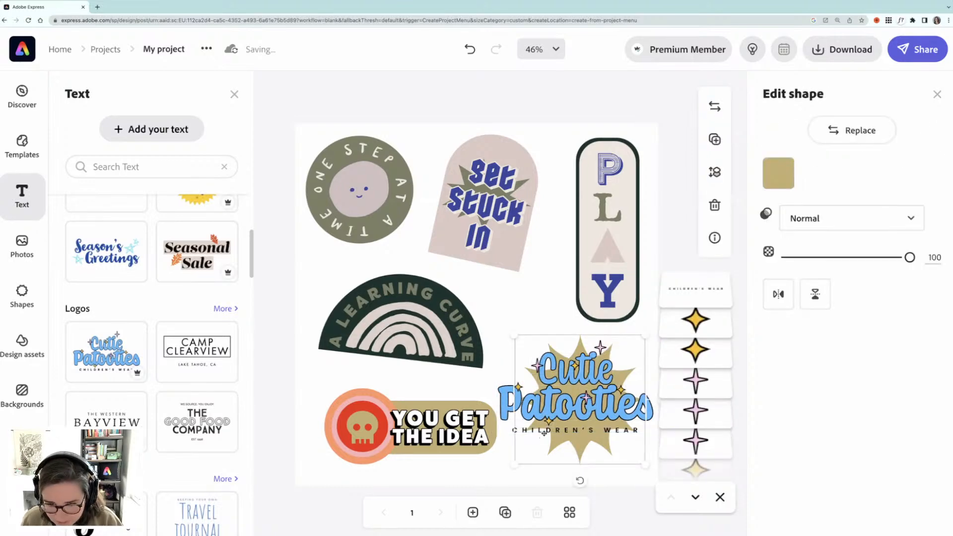
{"action": "left_click", "coordinate": [514, 430]}
{"action": "left_click", "coordinate": [516, 430]}
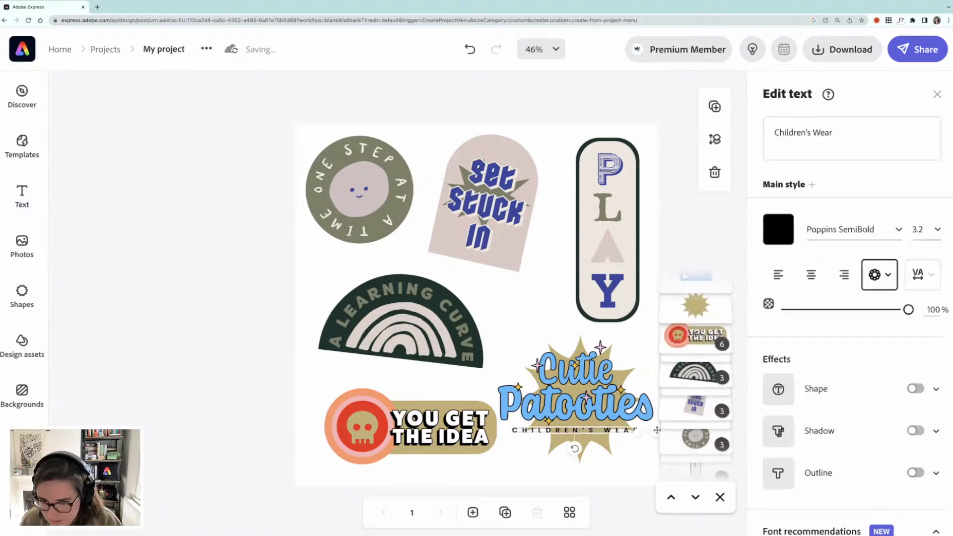
{"action": "scroll", "coordinate": [696, 328], "scroll_direction": "up", "scroll_amount": 2}
{"action": "left_click", "coordinate": [697, 331]}
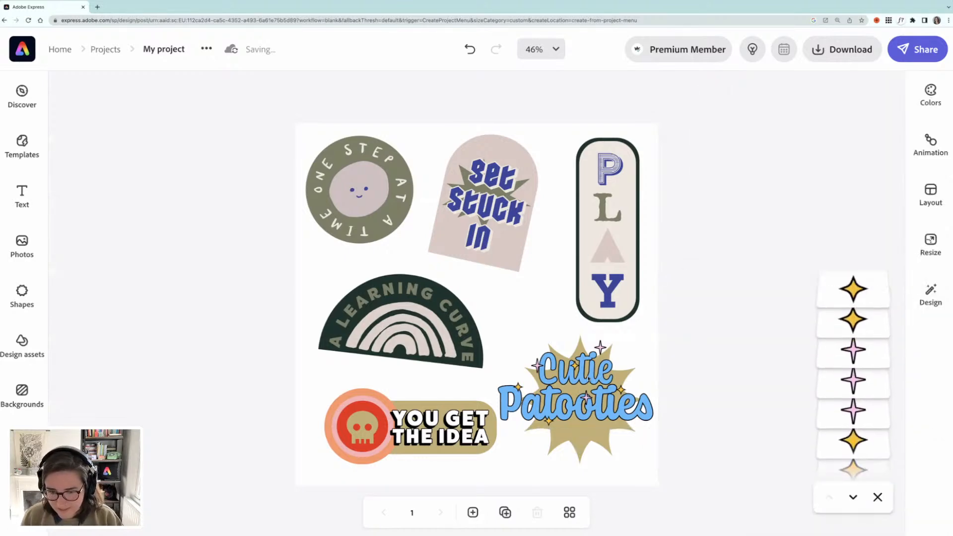
Replace the word "Cutie" with "Make" and "Patooties" with "it POP"
{"action": "left_click", "coordinate": [591, 378]}
{"action": "double_click", "coordinate": [775, 133]}
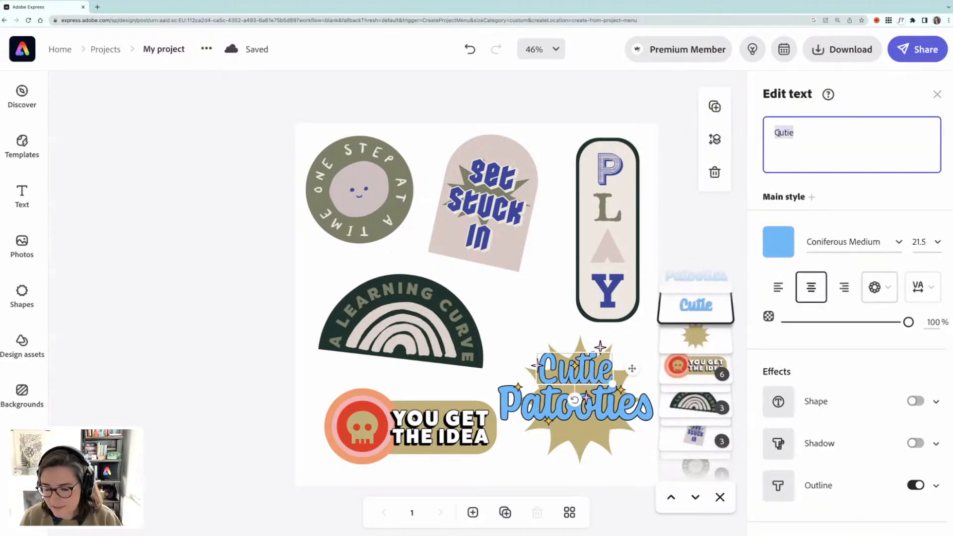
{"action": "type", "text": "Make"}
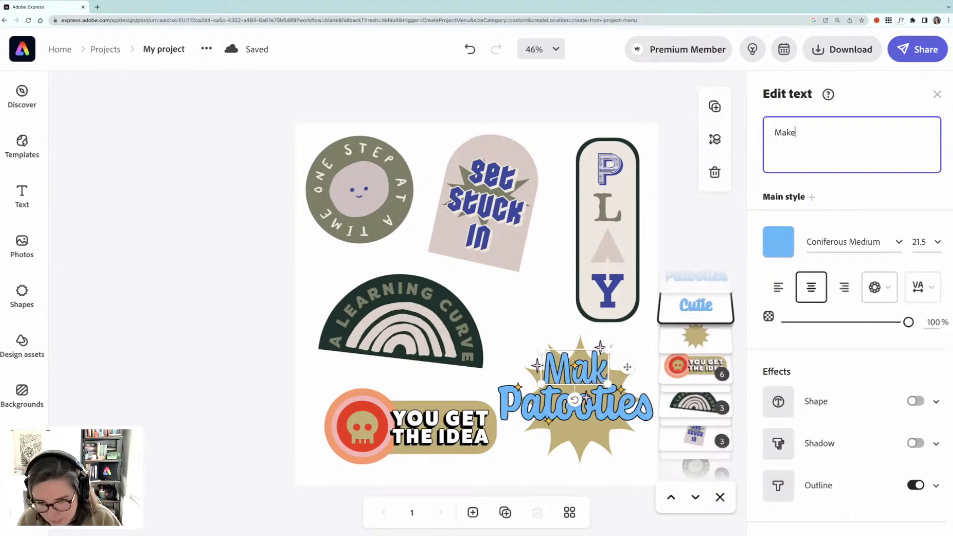
{"action": "left_click", "coordinate": [629, 408]}
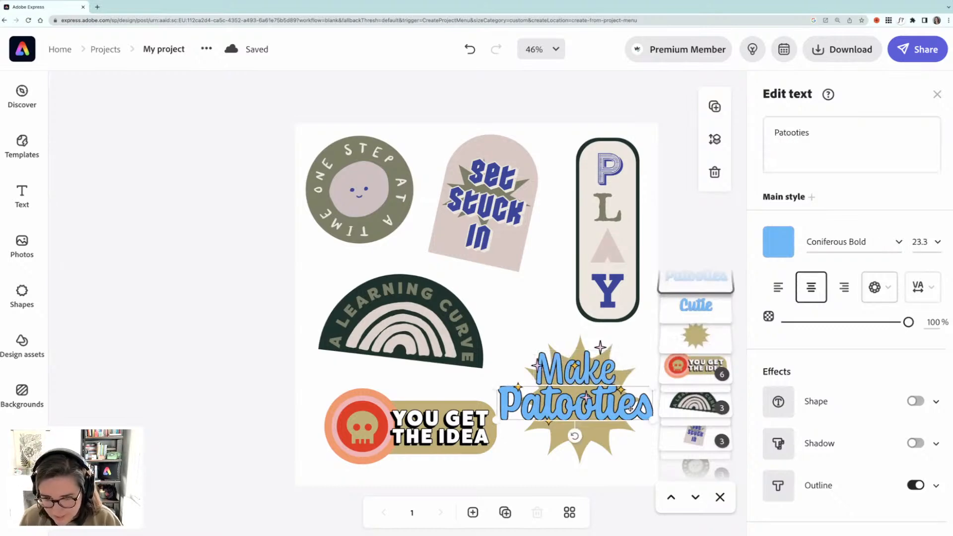
{"action": "double_click", "coordinate": [768, 133]}
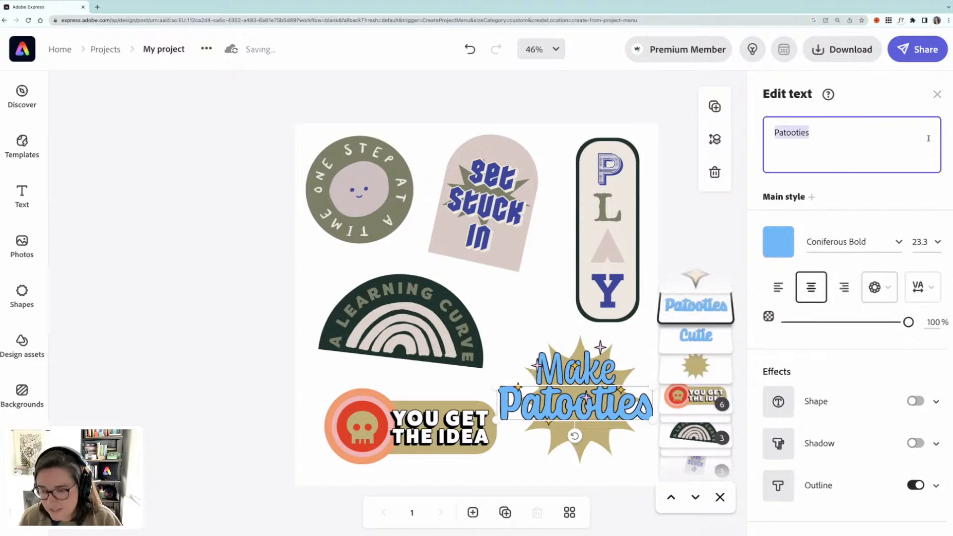
{"action": "type", "text": "it POP"}
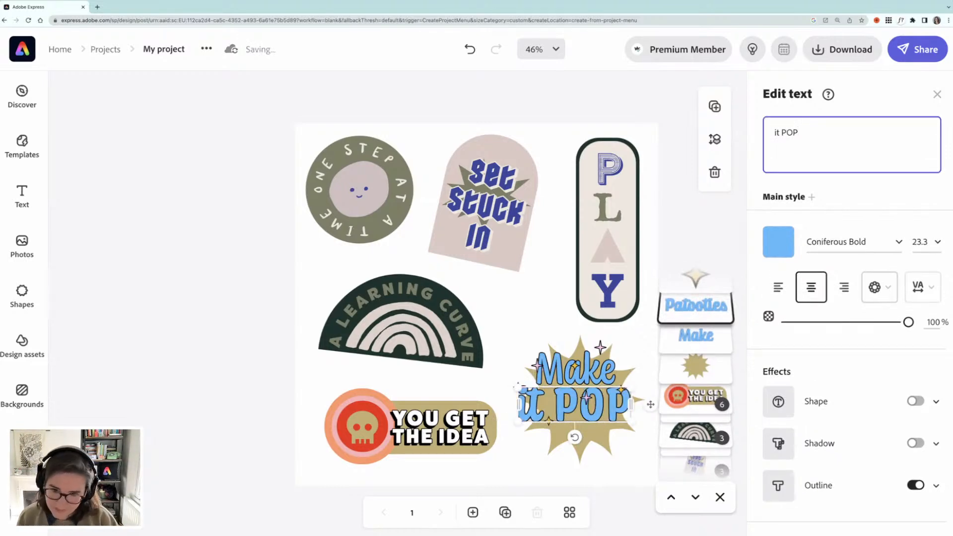
Group the "Make" and "it POP" texts, scale the group down, and centre it inside the starburst
{"action": "left_click", "coordinate": [589, 379]}
{"action": "left_click", "coordinate": [562, 412], "text": "shift"}
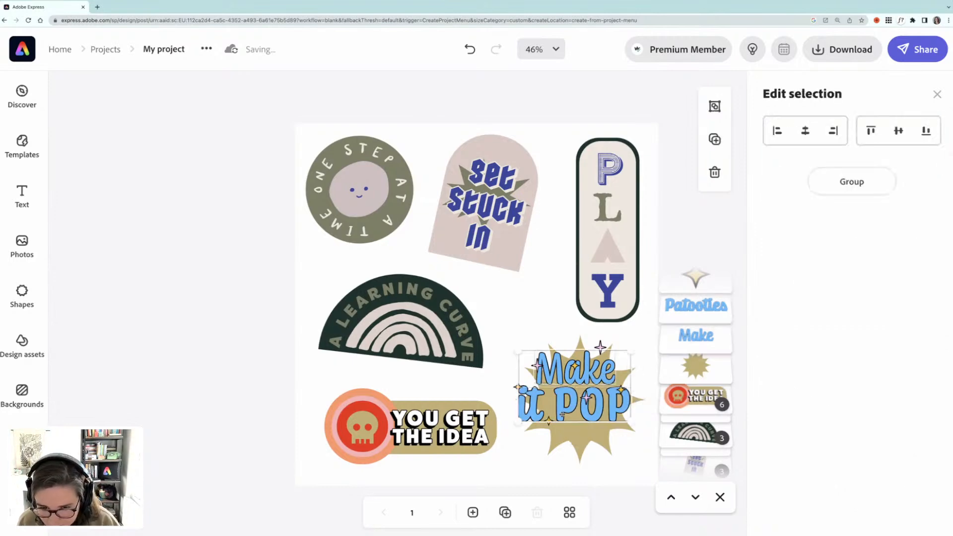
{"action": "key", "text": "ctrl+g"}
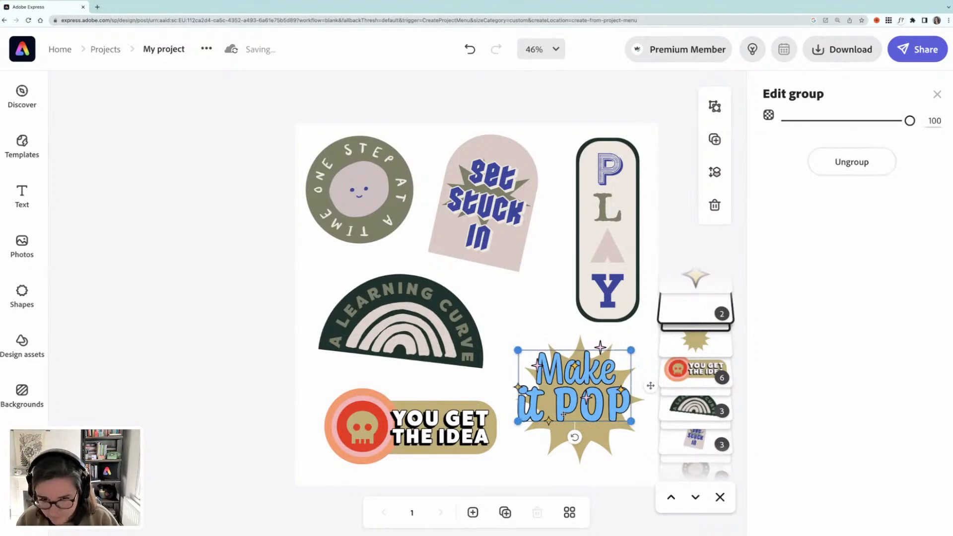
{"action": "left_click_drag", "start_coordinate": [600, 409], "coordinate": [603, 424]}
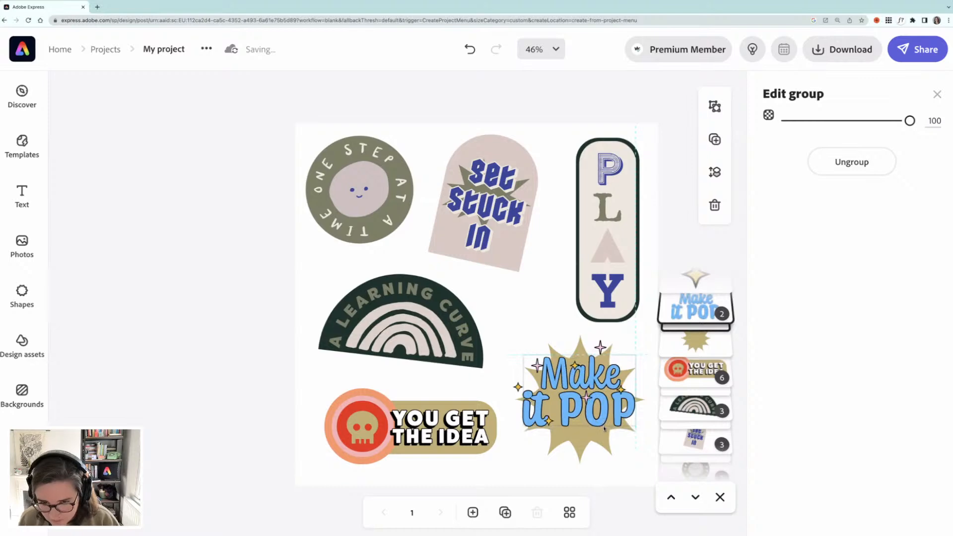
{"action": "left_click_drag", "start_coordinate": [522, 356], "coordinate": [550, 375]}
{"action": "left_click_drag", "start_coordinate": [624, 413], "coordinate": [612, 414]}
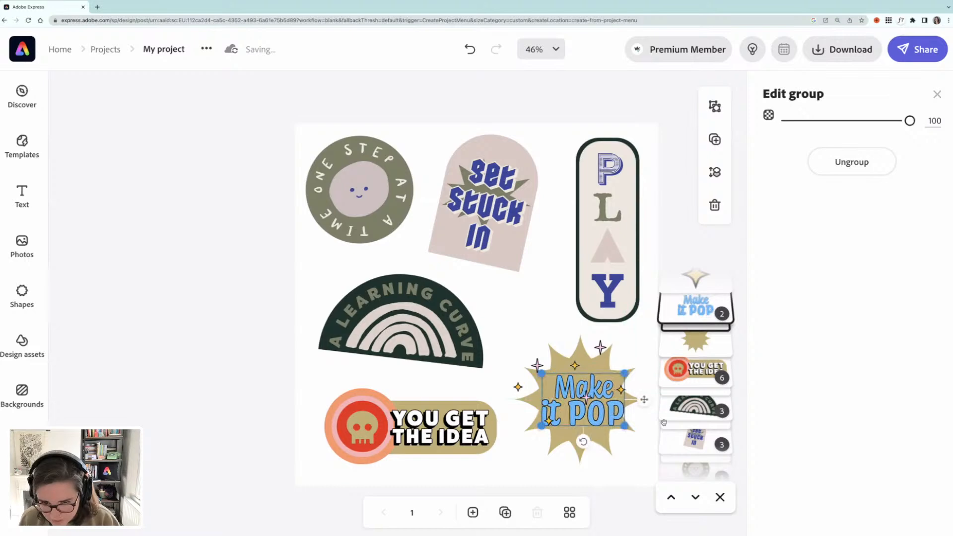
{"action": "left_click_drag", "start_coordinate": [623, 371], "coordinate": [621, 373]}
{"action": "key", "text": "Left"}
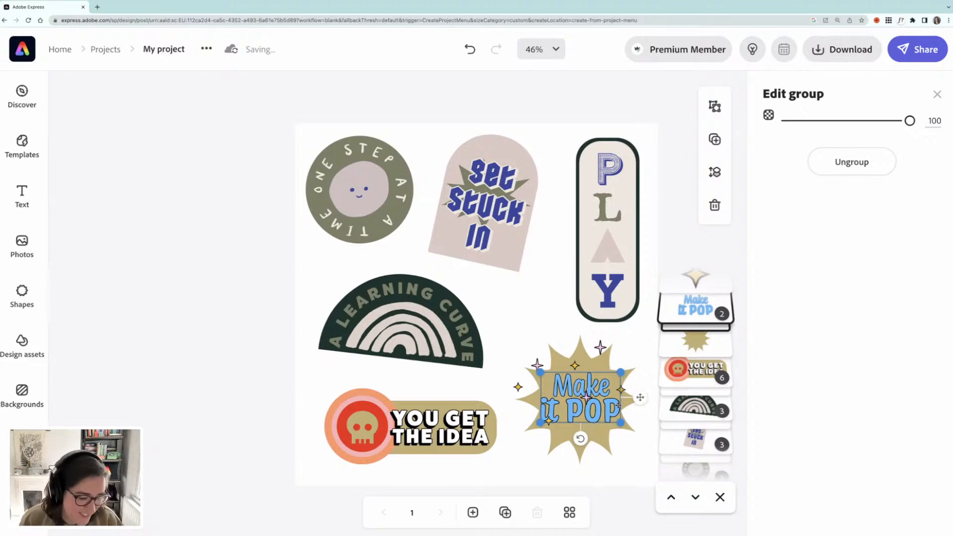
Arrange the sparkles around the "Make it POP" lettering within the starburst and delete the pink sparkle overlapping the text
{"action": "left_click", "coordinate": [550, 342]}
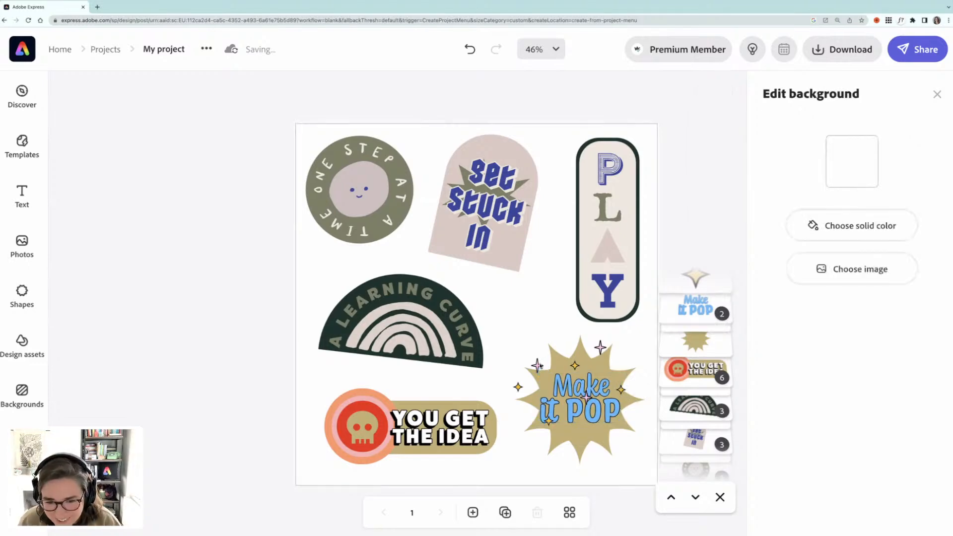
{"action": "left_click", "coordinate": [537, 366]}
{"action": "left_click_drag", "start_coordinate": [537, 366], "coordinate": [586, 367]}
{"action": "left_click", "coordinate": [557, 320]}
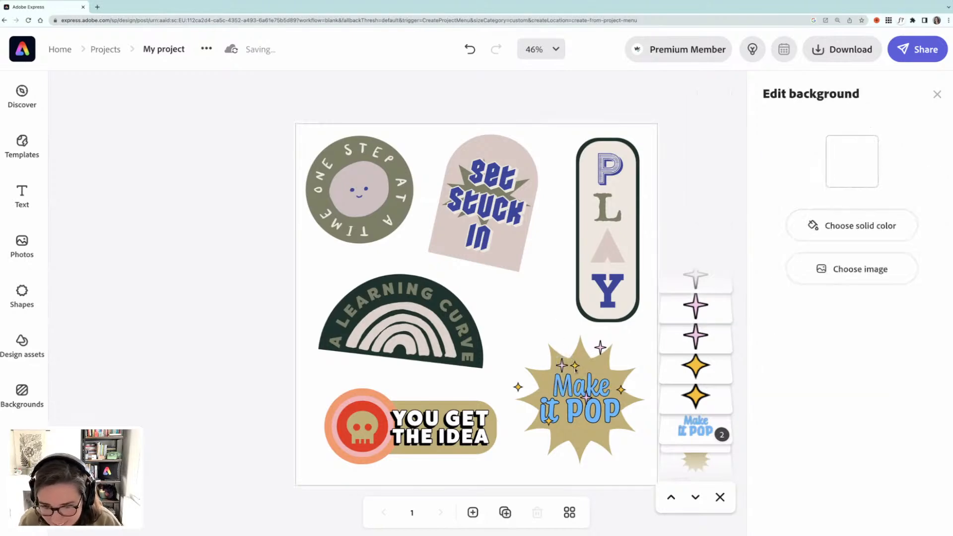
{"action": "left_click_drag", "start_coordinate": [602, 373], "coordinate": [583, 431]}
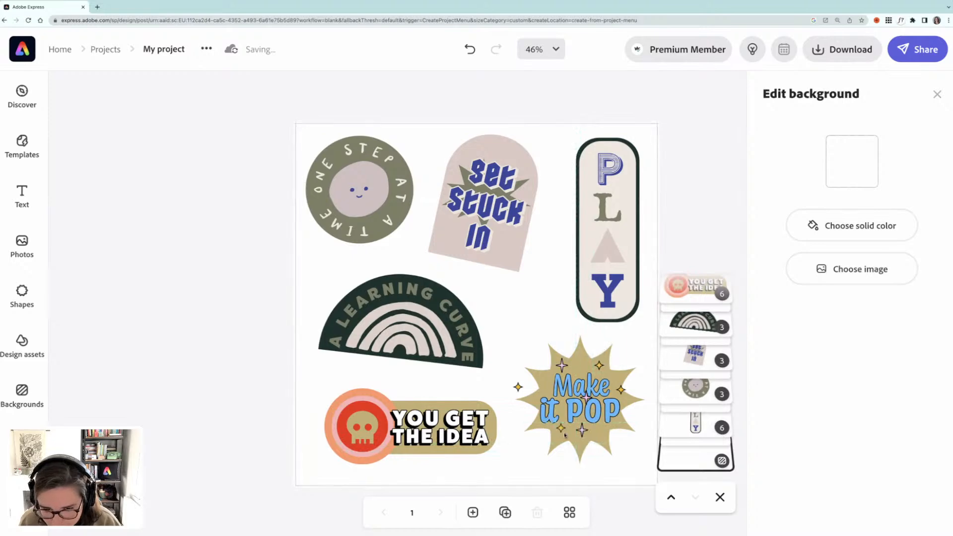
{"action": "left_click_drag", "start_coordinate": [518, 387], "coordinate": [545, 385]}
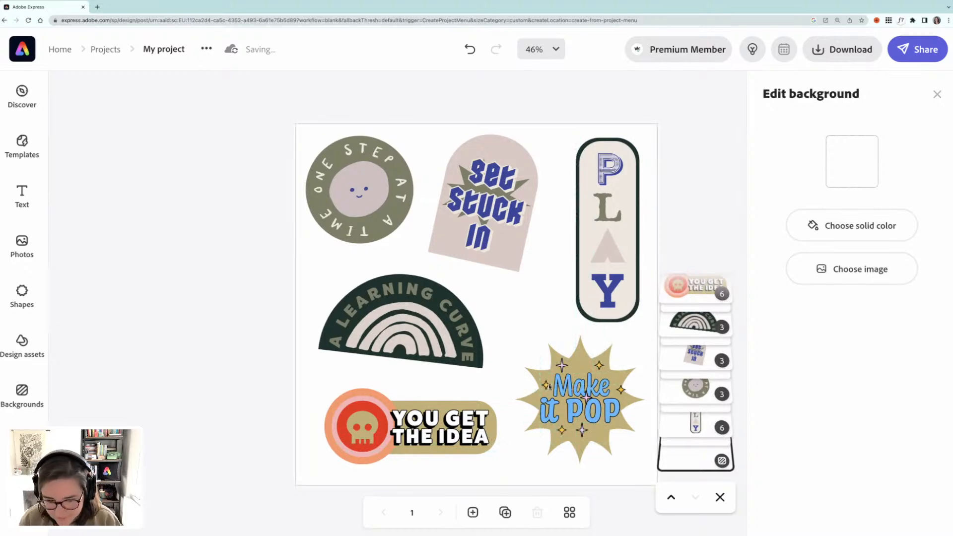
{"action": "left_click", "coordinate": [547, 385]}
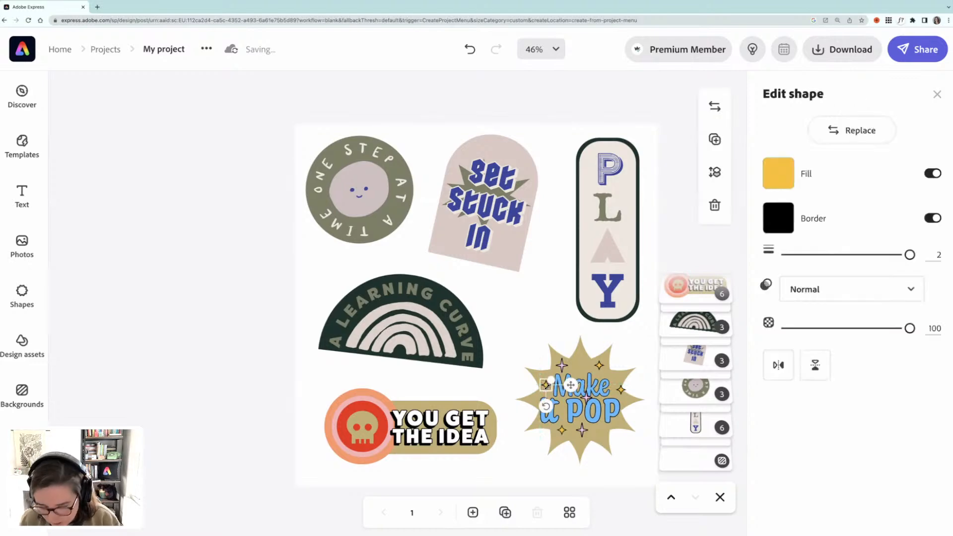
{"action": "left_click", "coordinate": [587, 397]}
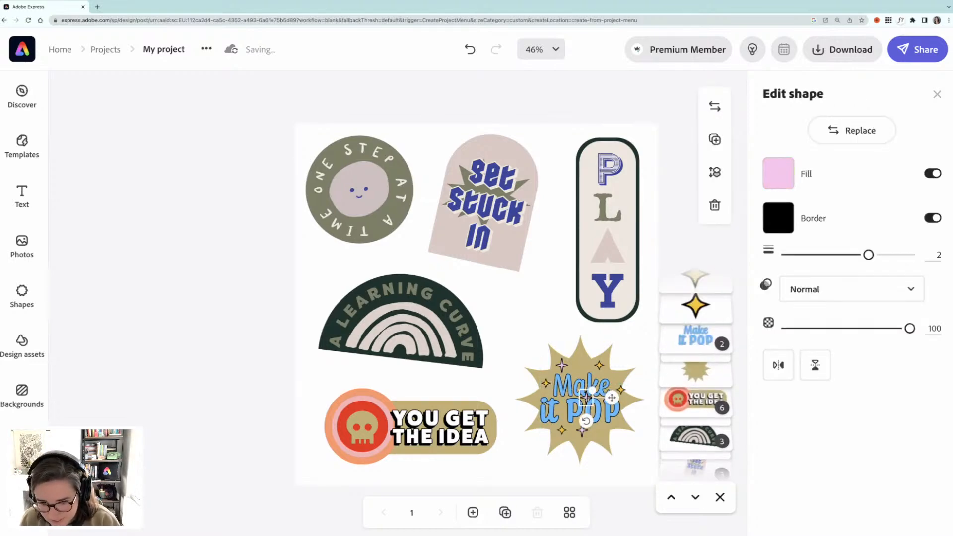
{"action": "key", "text": "BackSpace"}
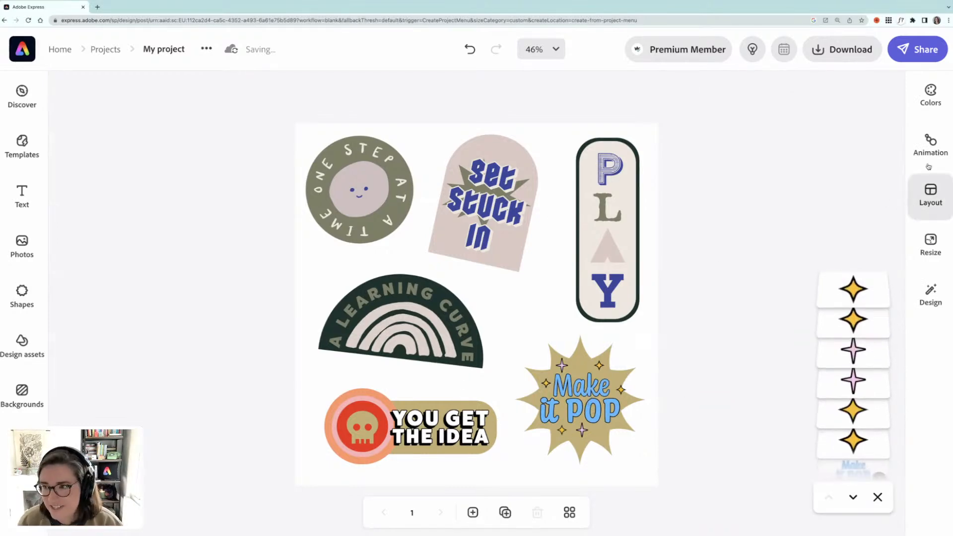
Apply the five-colour brand palette of olive, dark green, blue, cream and pink to the sheet, and shuffle it through several colour arrangements
{"action": "left_click", "coordinate": [932, 93]}
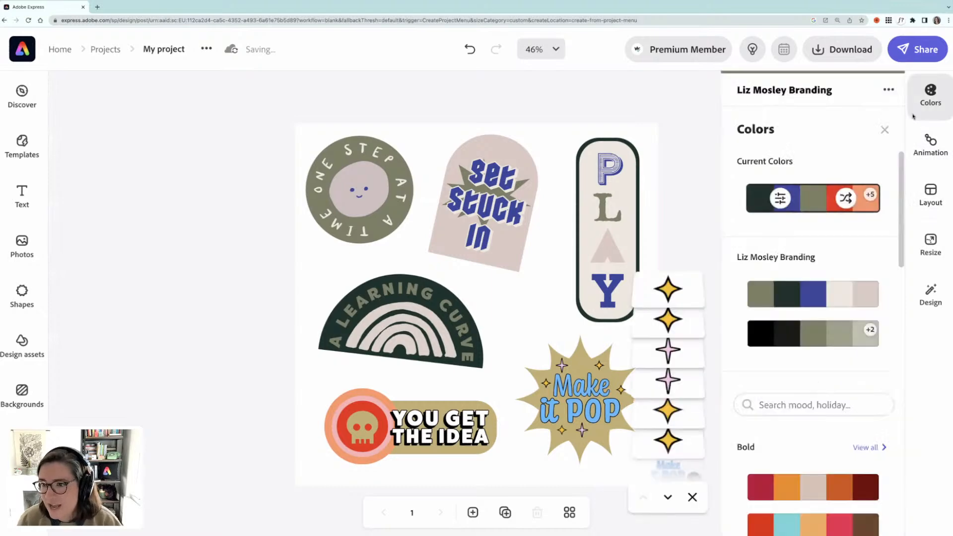
{"action": "left_click", "coordinate": [811, 297]}
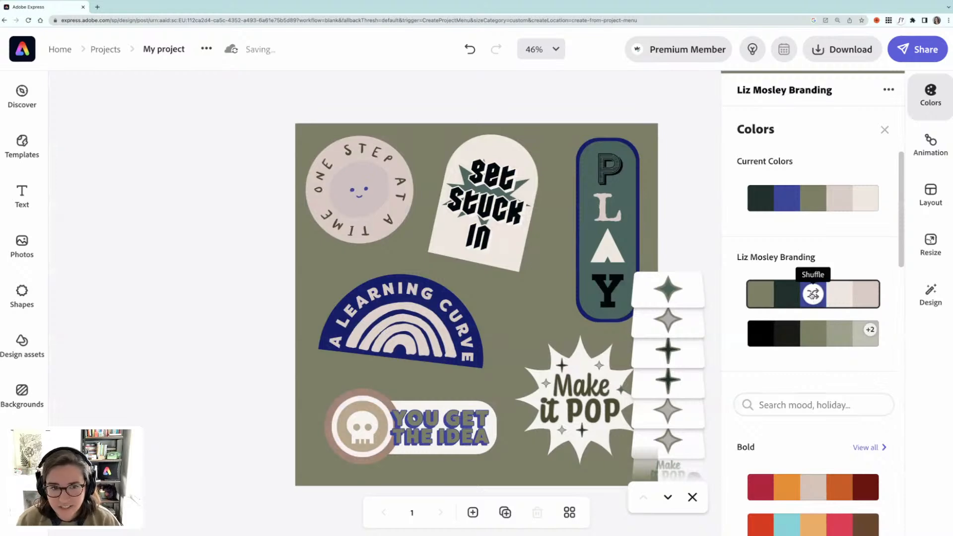
{"action": "left_click", "coordinate": [813, 294]}
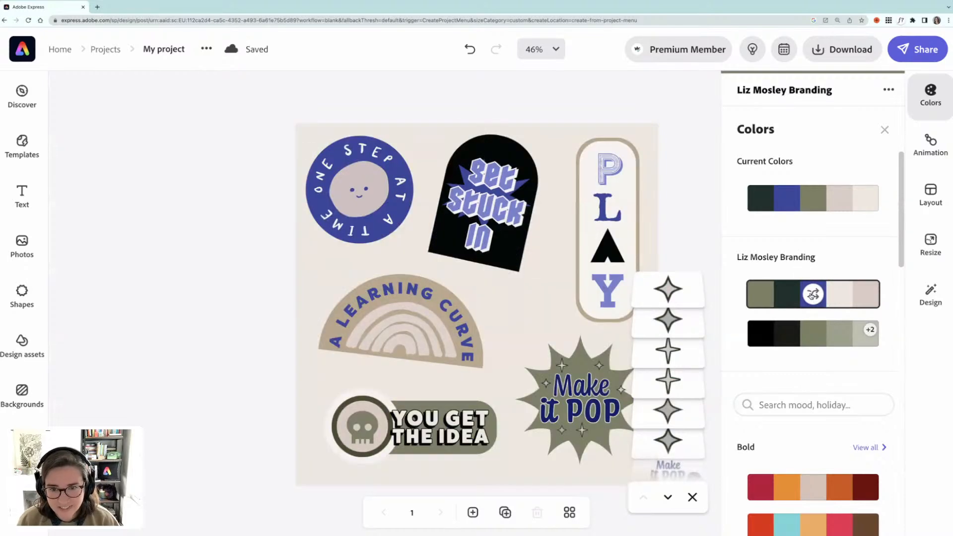
{"action": "left_click", "coordinate": [812, 294]}
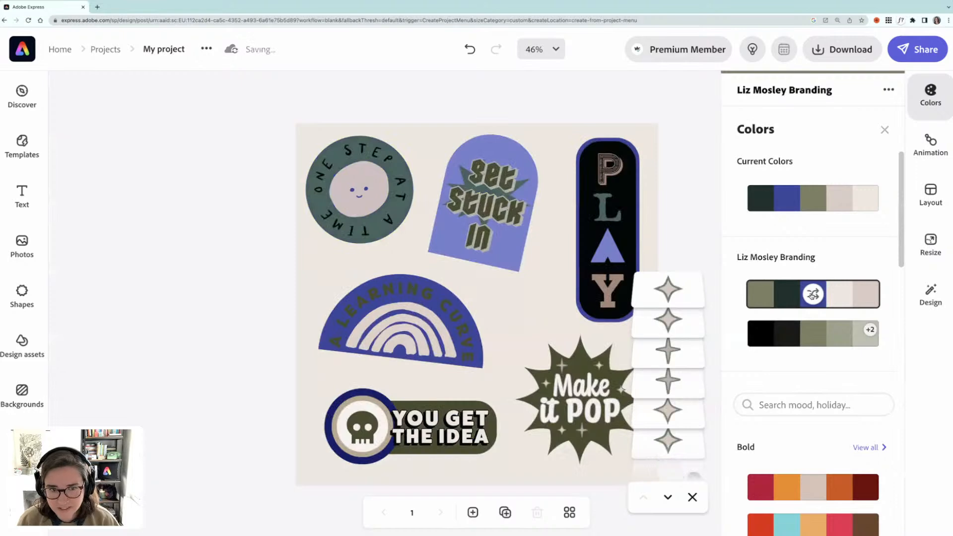
{"action": "left_click", "coordinate": [812, 294]}
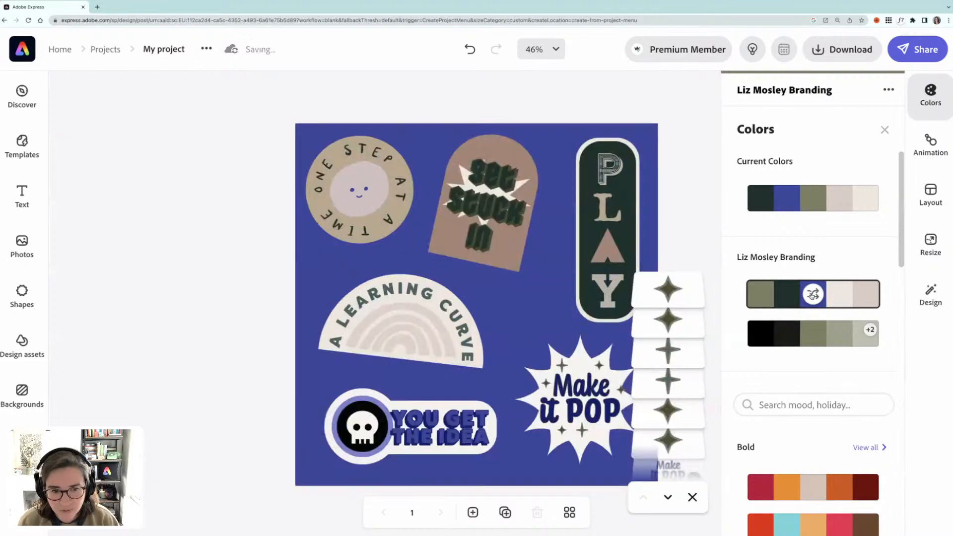
{"action": "left_click", "coordinate": [812, 294]}
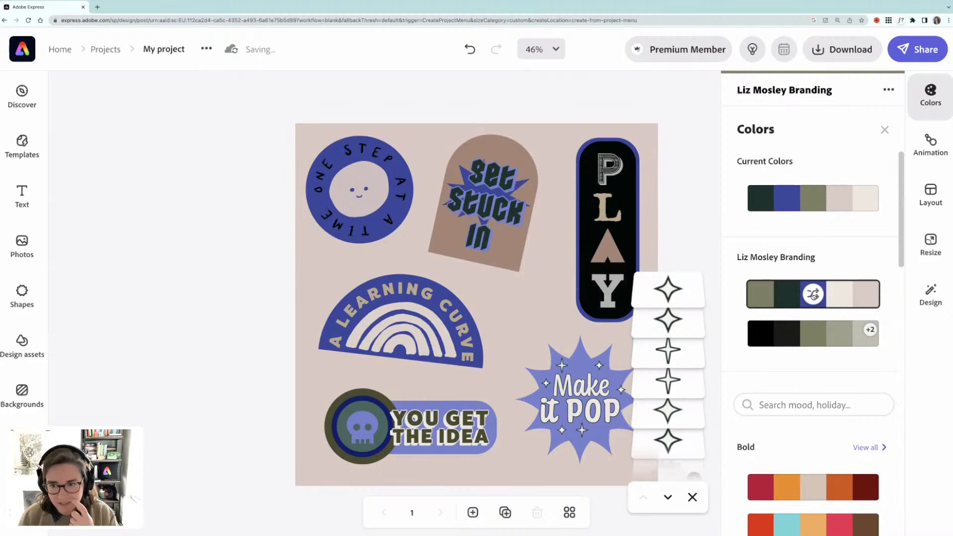
{"action": "left_click", "coordinate": [812, 295]}
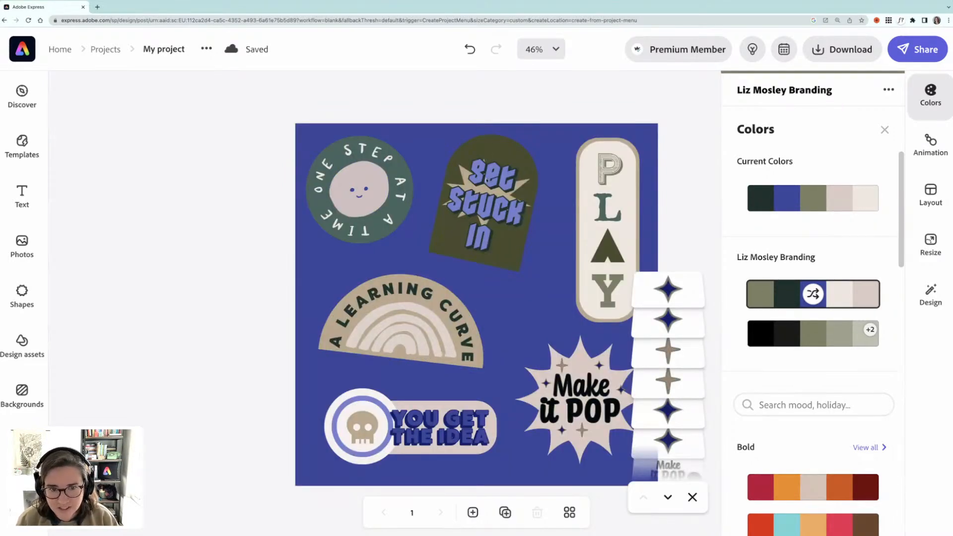
{"action": "left_click", "coordinate": [813, 295]}
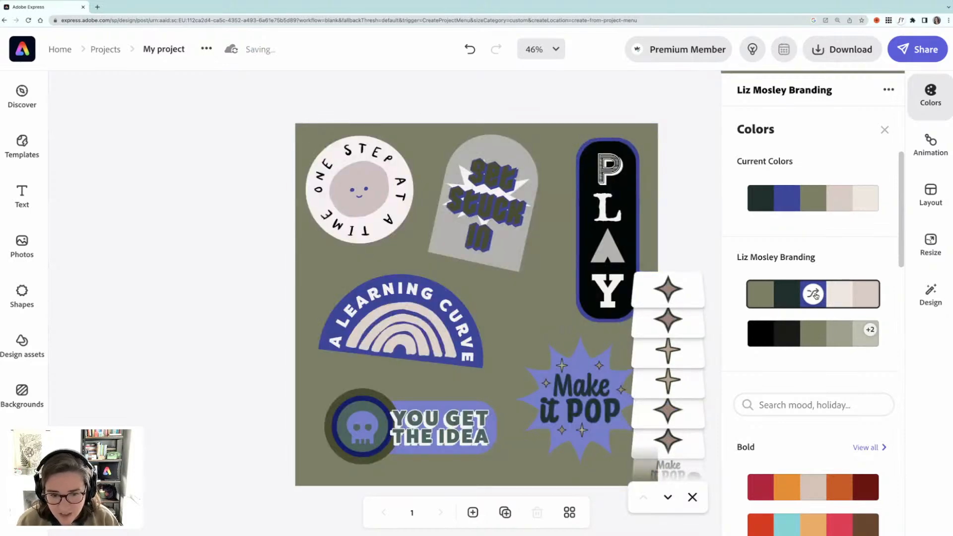
{"action": "left_click", "coordinate": [815, 295]}
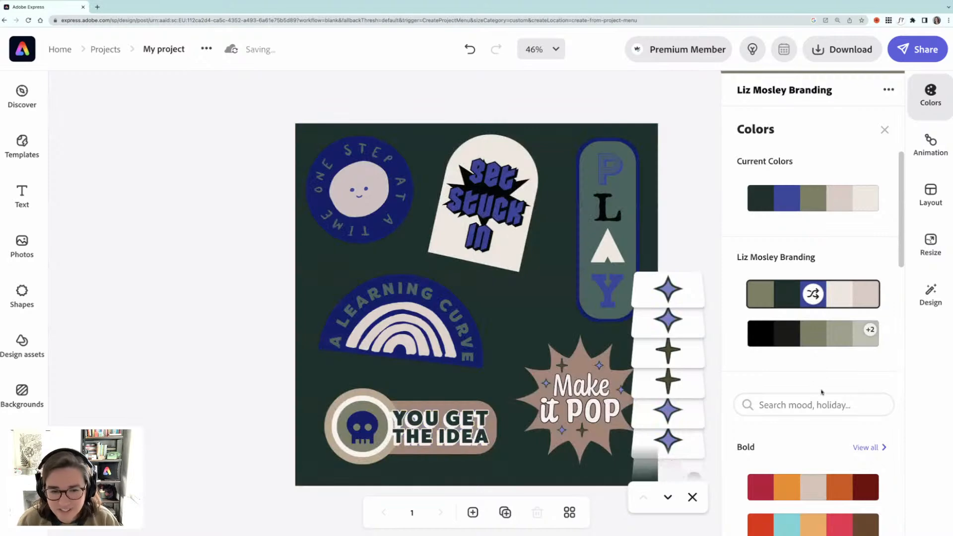
{"action": "scroll", "coordinate": [821, 391], "scroll_direction": "down", "scroll_amount": 4}
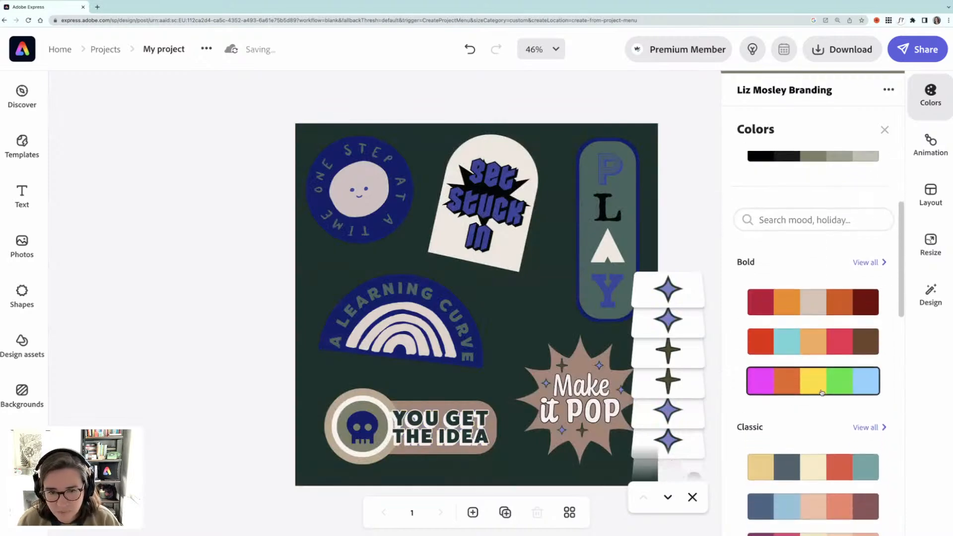
Apply the Bold palette of magenta, orange, yellow, green and light blue to the sheet and shuffle it until the background is magenta
{"action": "scroll", "coordinate": [821, 392], "scroll_direction": "down", "scroll_amount": 1}
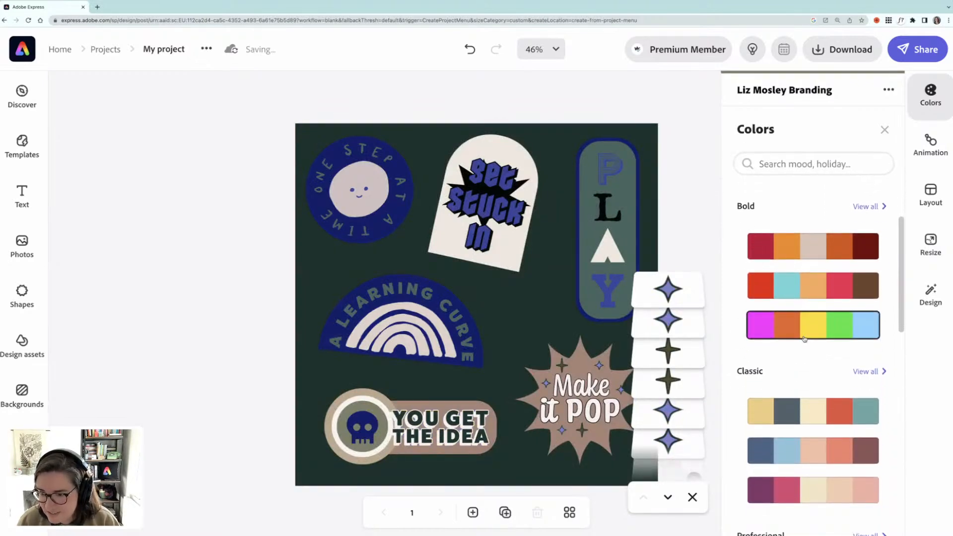
{"action": "left_click", "coordinate": [816, 328]}
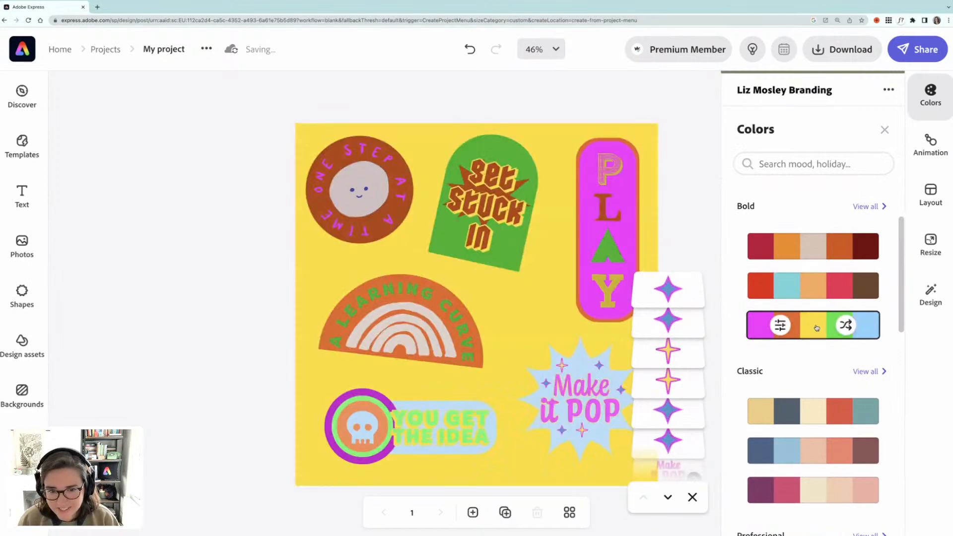
{"action": "left_click", "coordinate": [846, 325]}
{"action": "left_click", "coordinate": [846, 325]}
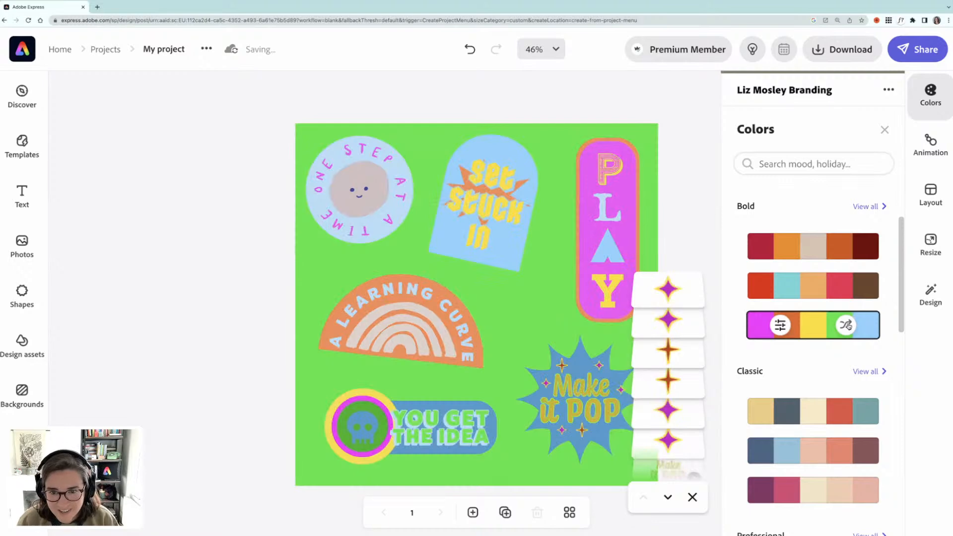
{"action": "left_click", "coordinate": [847, 325]}
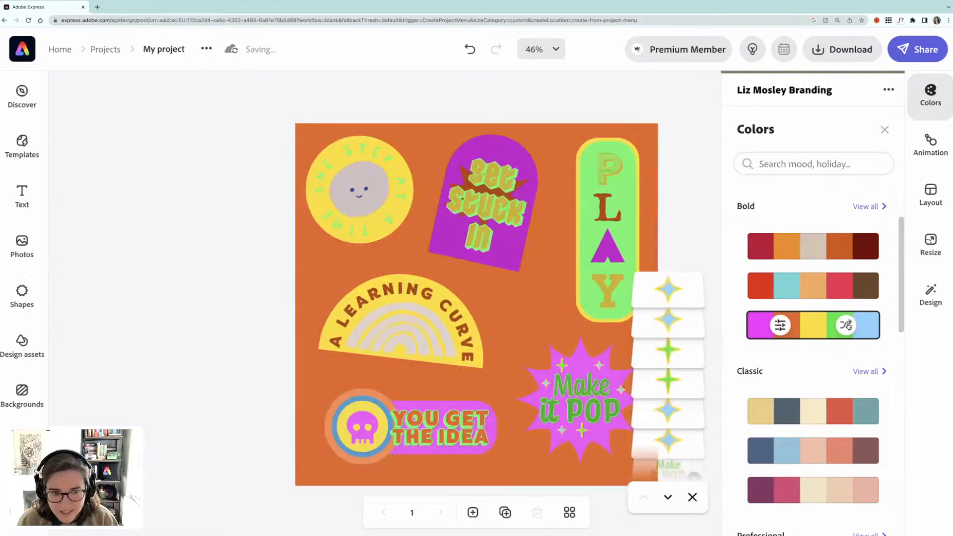
{"action": "left_click", "coordinate": [846, 325]}
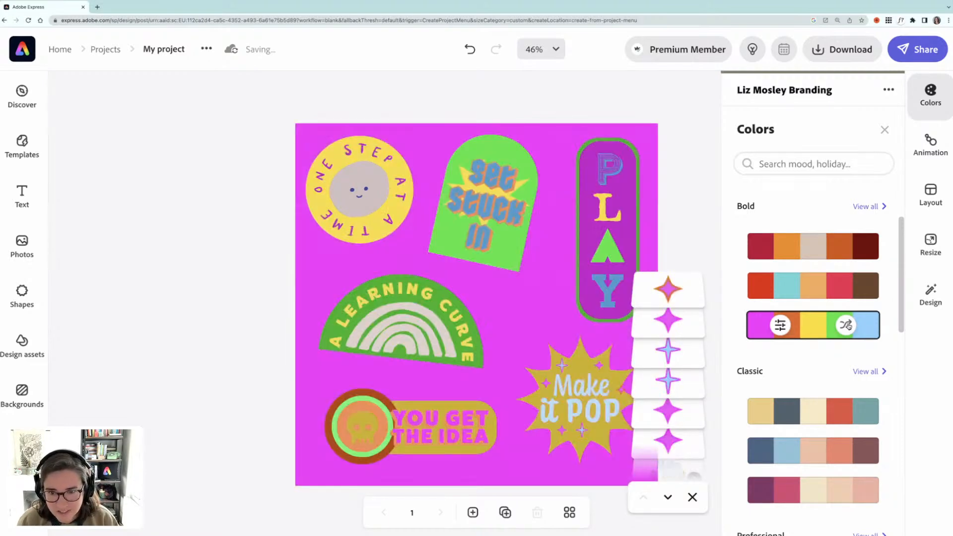
Change the sheet's background to solid black (#000000)
{"action": "left_click", "coordinate": [505, 325]}
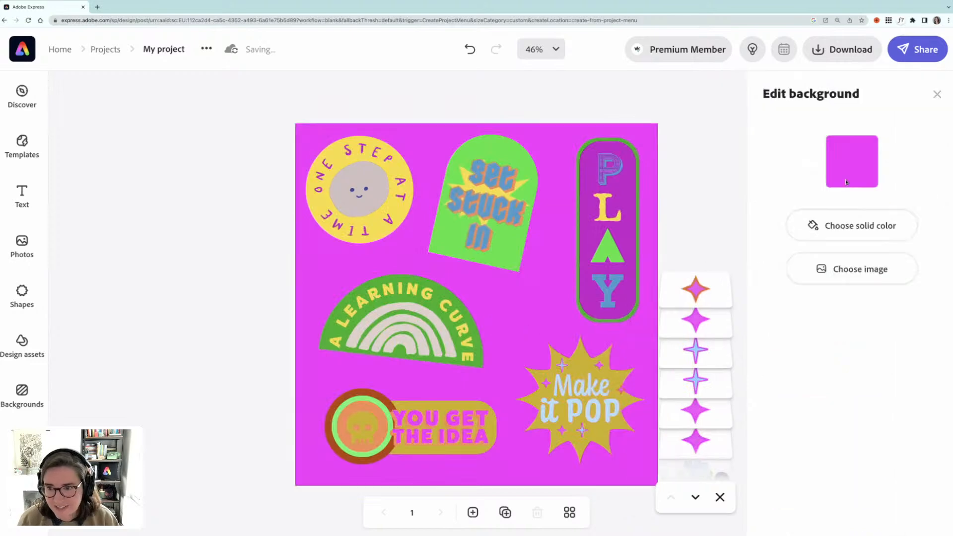
{"action": "left_click", "coordinate": [851, 162]}
{"action": "left_click_drag", "start_coordinate": [705, 323], "coordinate": [671, 340]}
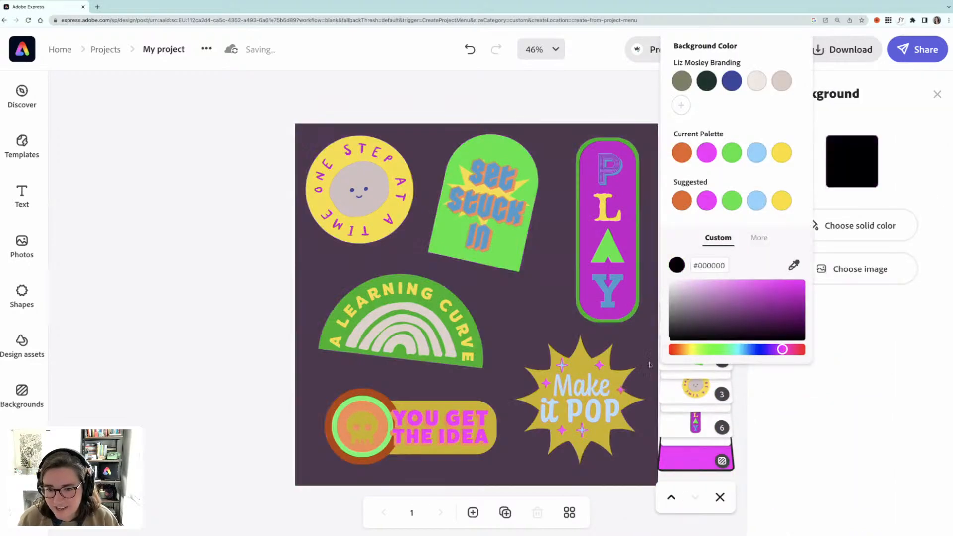
{"action": "left_click", "coordinate": [293, 330]}
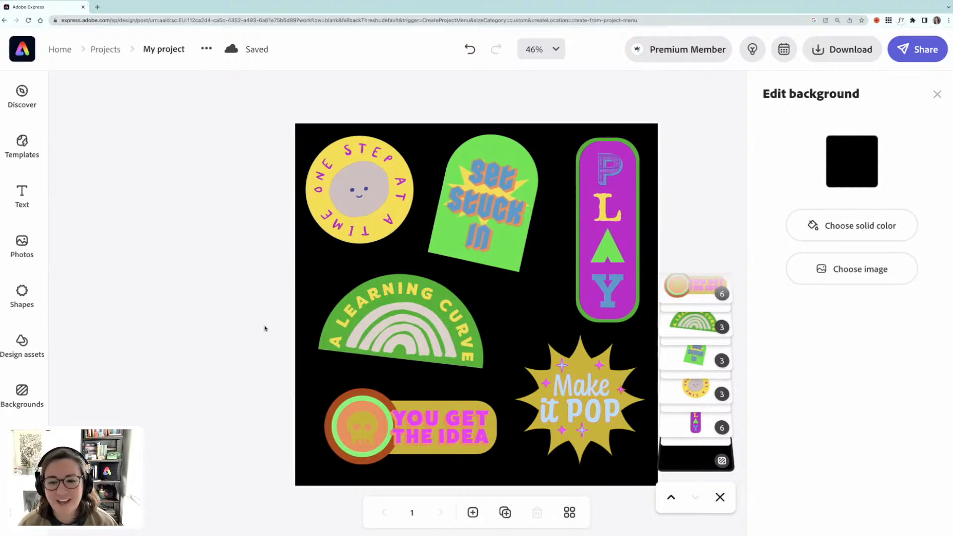
Nudge the pink sparkle on the right side of the "Make it POP" starburst slightly to the left
{"action": "left_click", "coordinate": [622, 389]}
{"action": "key", "text": "Left"}
{"action": "key", "text": "Left"}
{"action": "key", "text": "Left"}
{"action": "key", "text": "Left"}
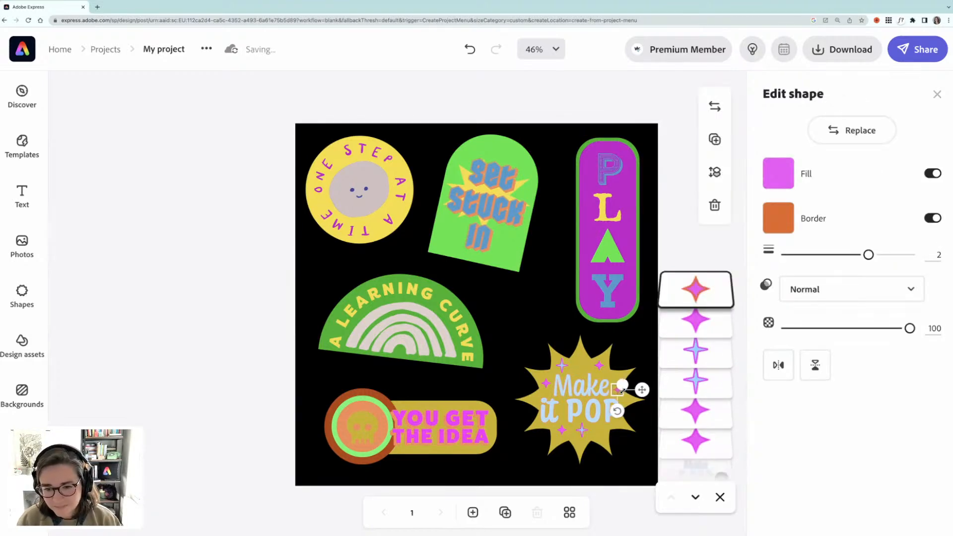